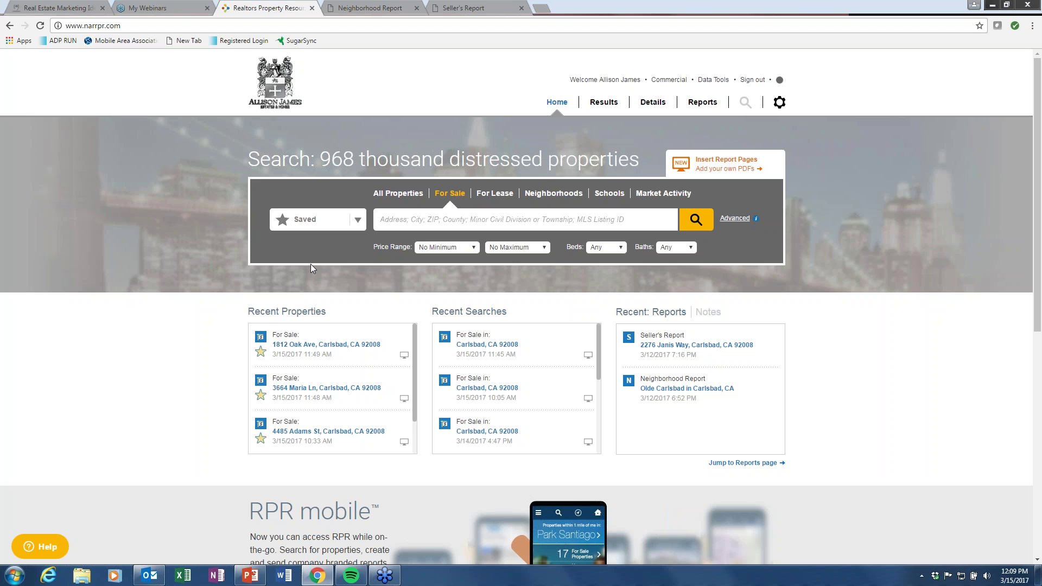
Search for-sale homes in Carlsbad, CA 92008 priced $900,000 to $5 million.
text(92008)
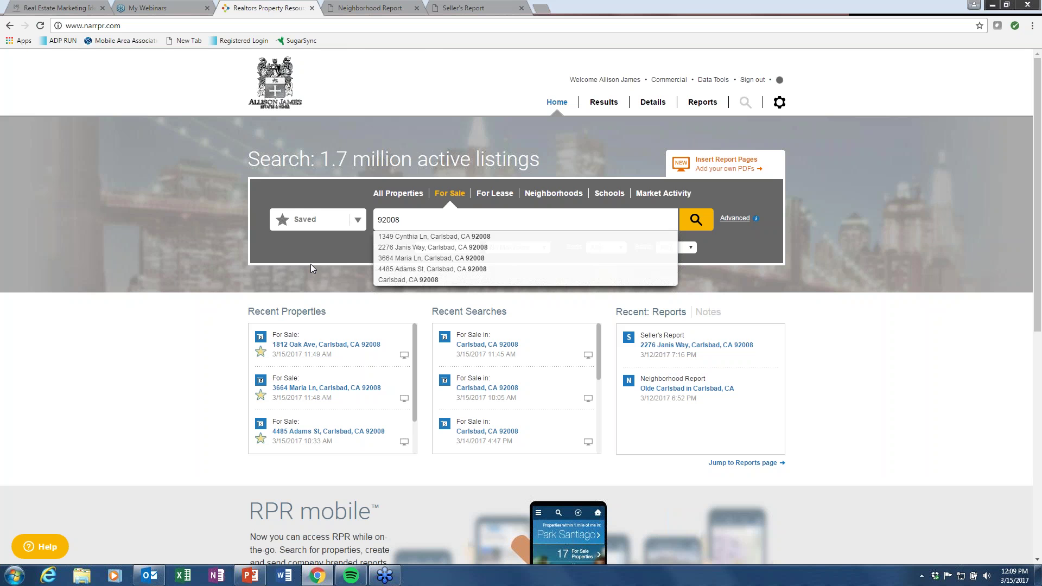
click(392, 280)
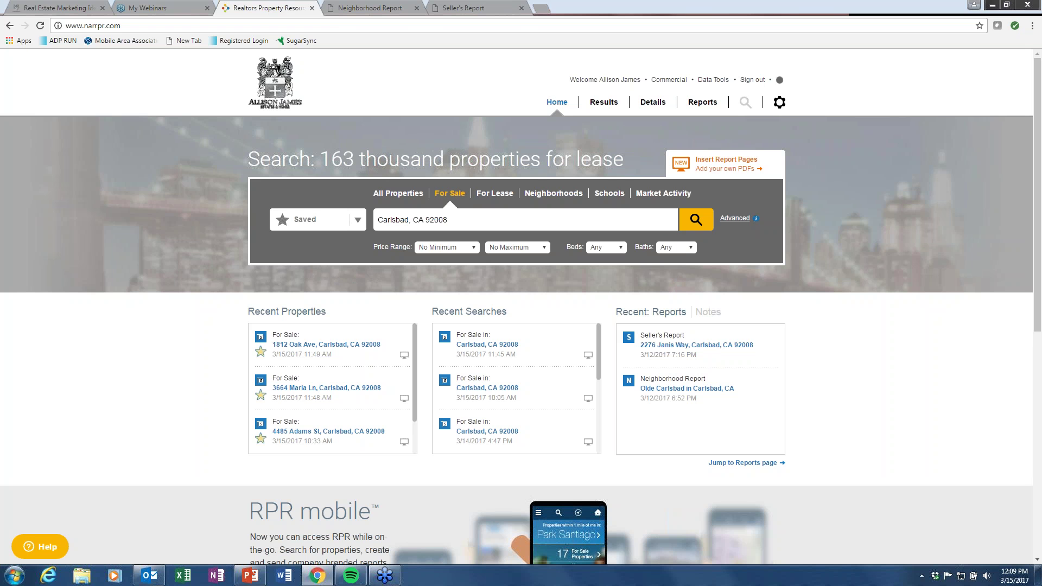
click(475, 247)
drag(473, 275, 479, 328)
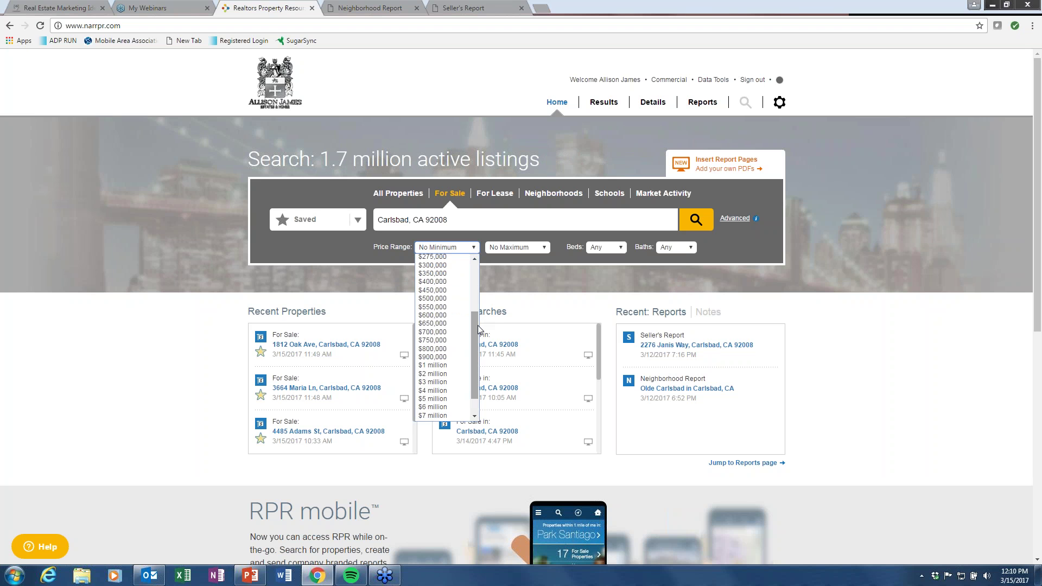
click(442, 357)
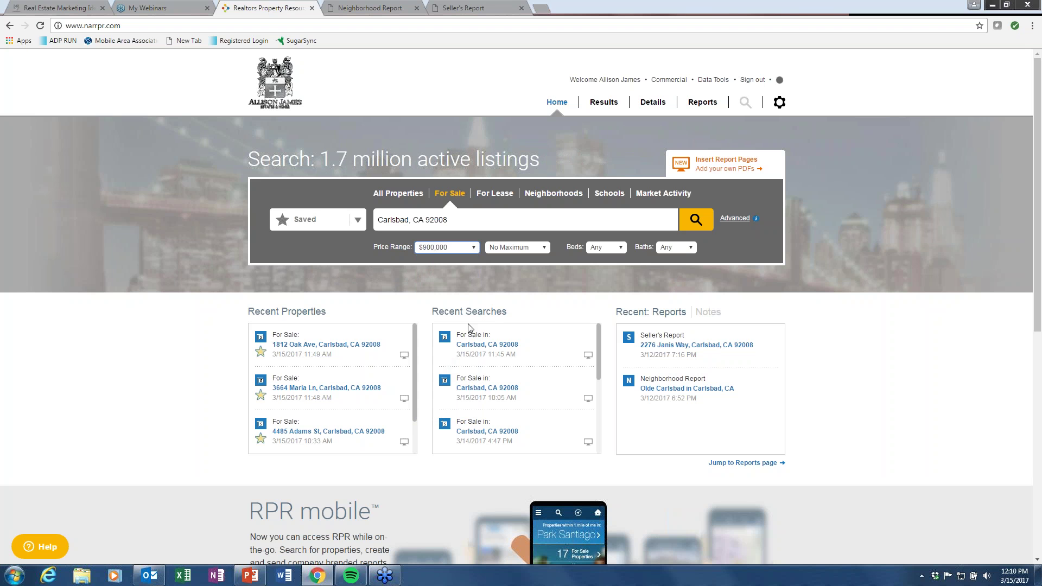
click(547, 248)
drag(546, 297, 543, 363)
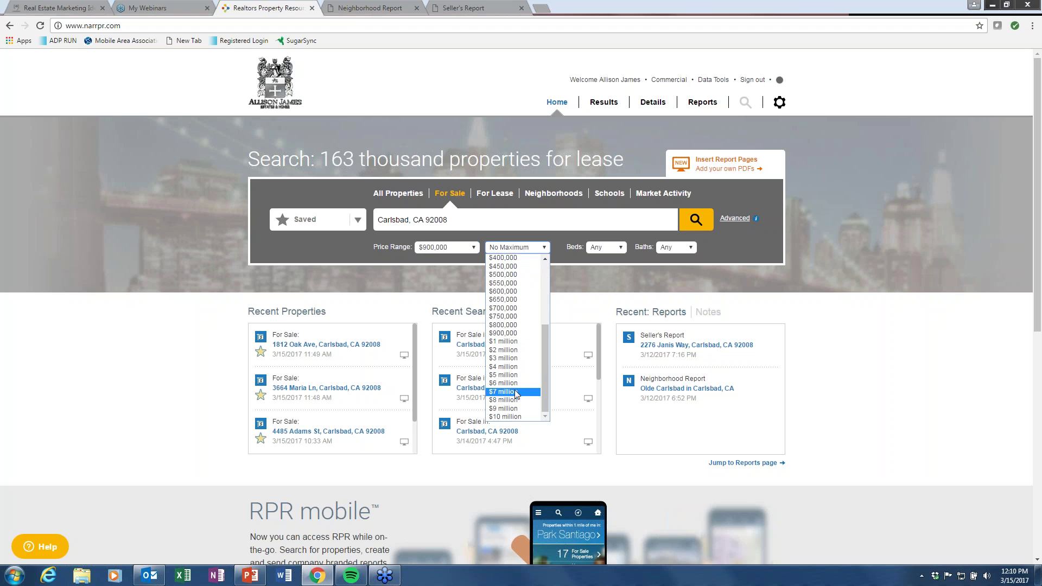
click(518, 374)
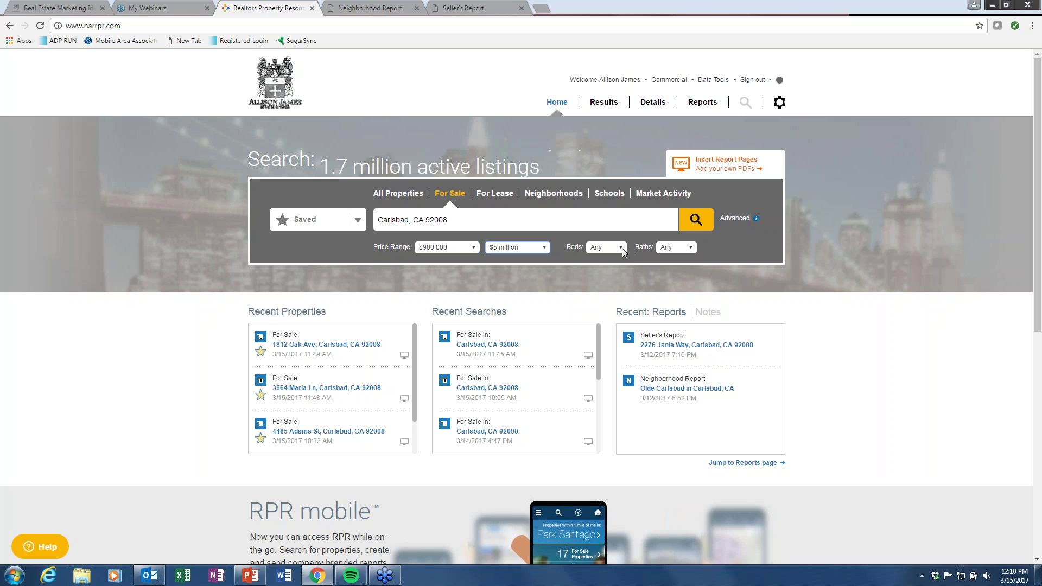
Require 3+ beds and 3+ baths and show the advanced search options.
click(605, 248)
click(602, 291)
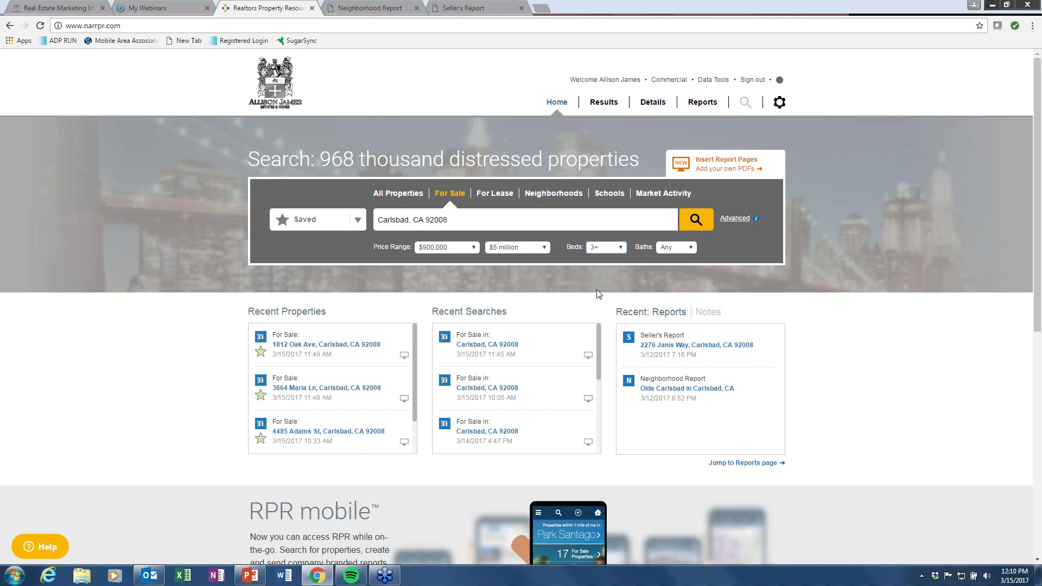
click(689, 248)
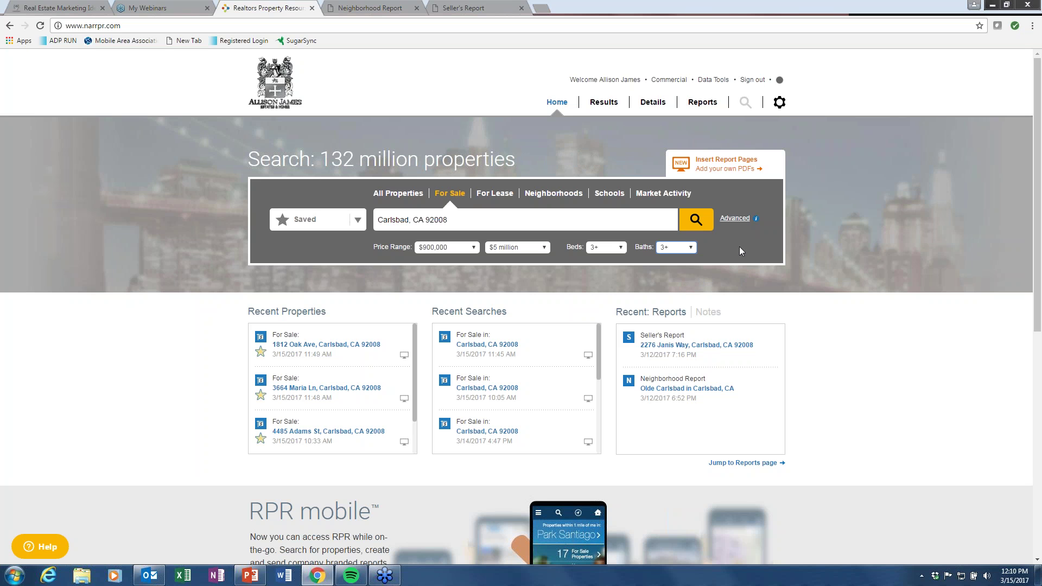
click(736, 219)
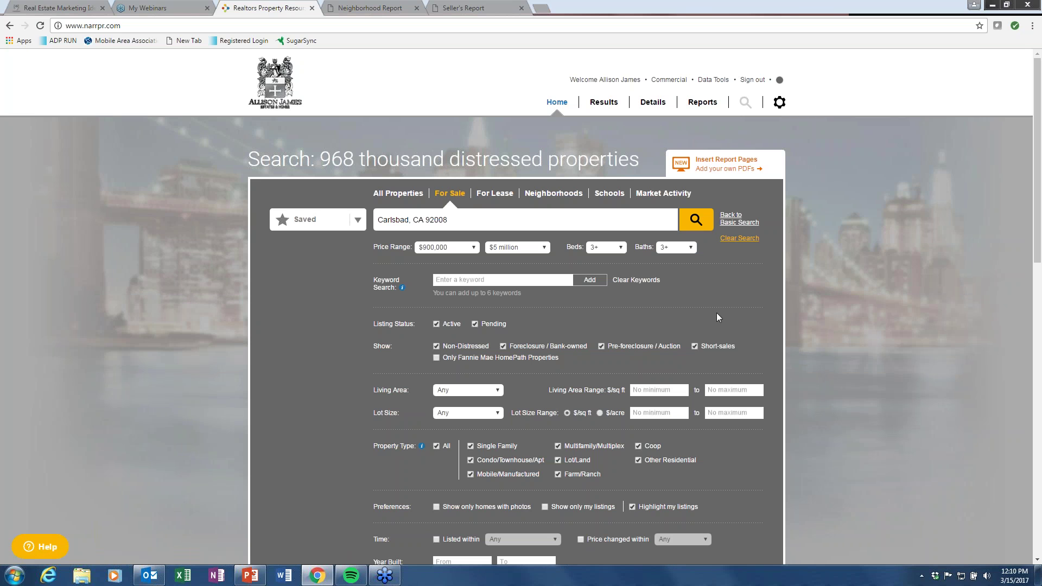
Add the keyword 'pool' and exclude Pending listings to keep only active ones.
click(445, 281)
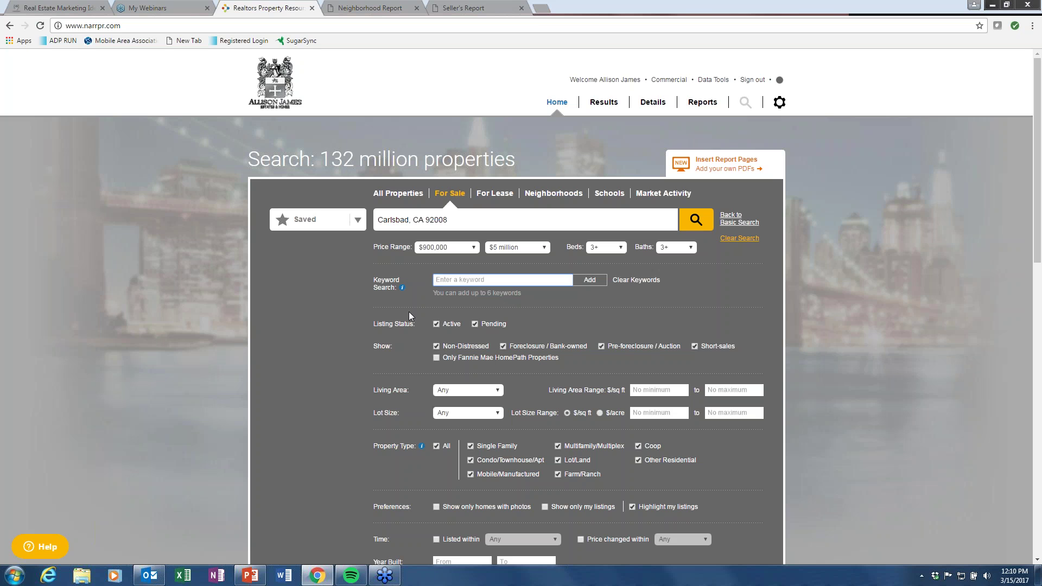
text(pool)
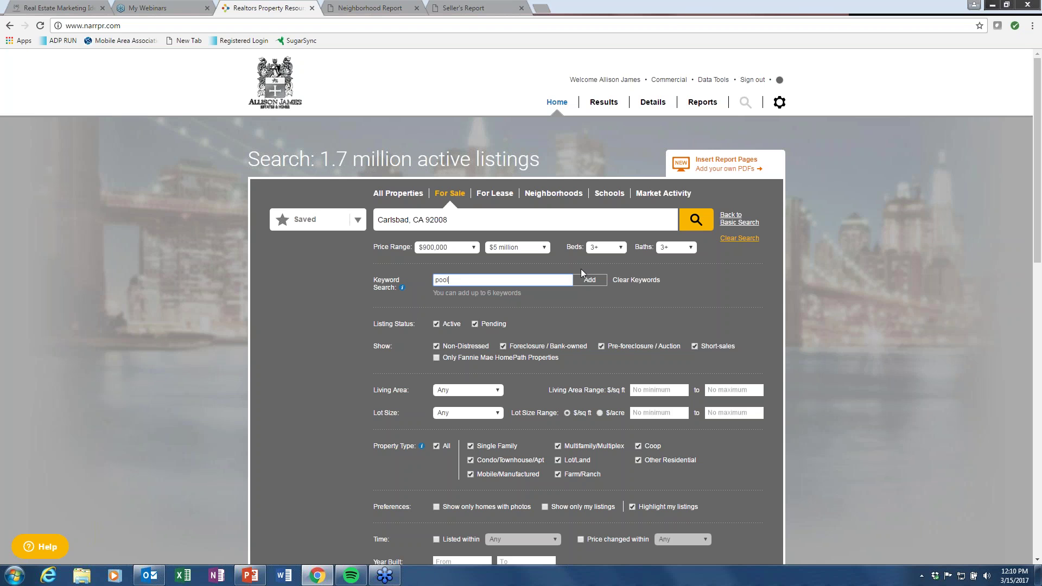
click(589, 279)
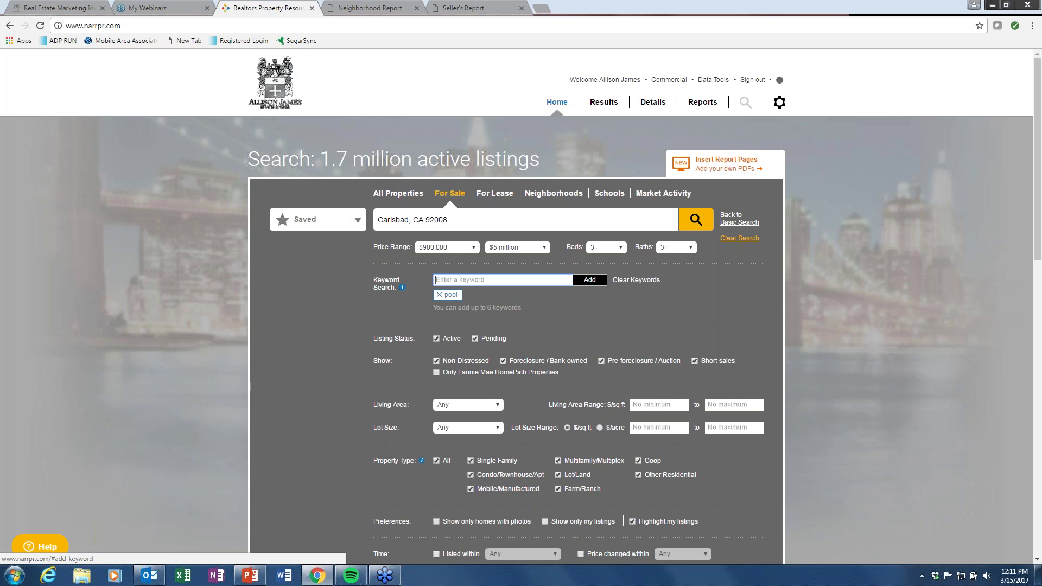
click(475, 337)
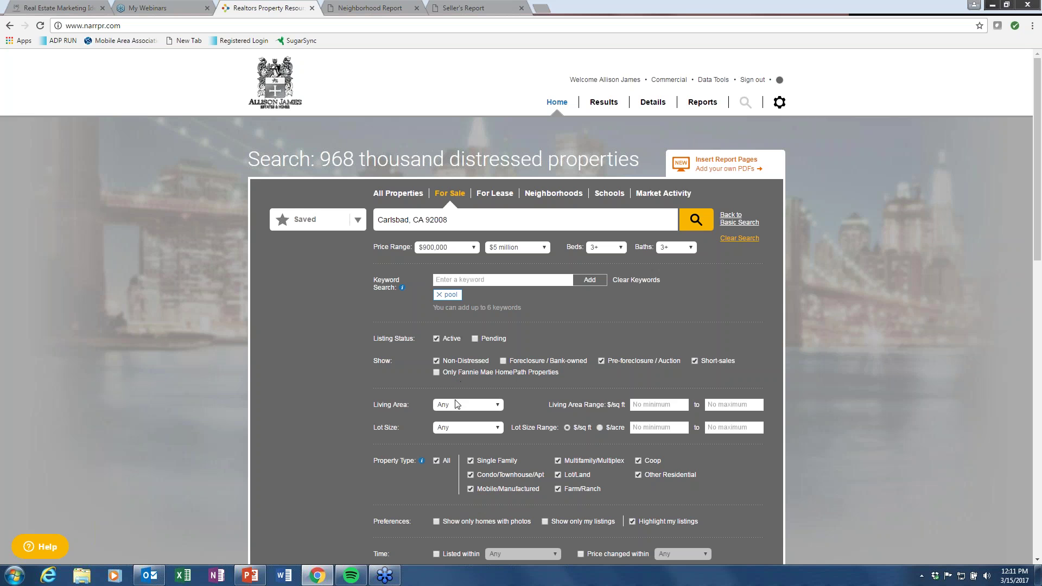
Require 2,000+ sq. ft. living area and limit types to Single Family and Condo/Townhouse/Apt.
click(490, 404)
click(435, 467)
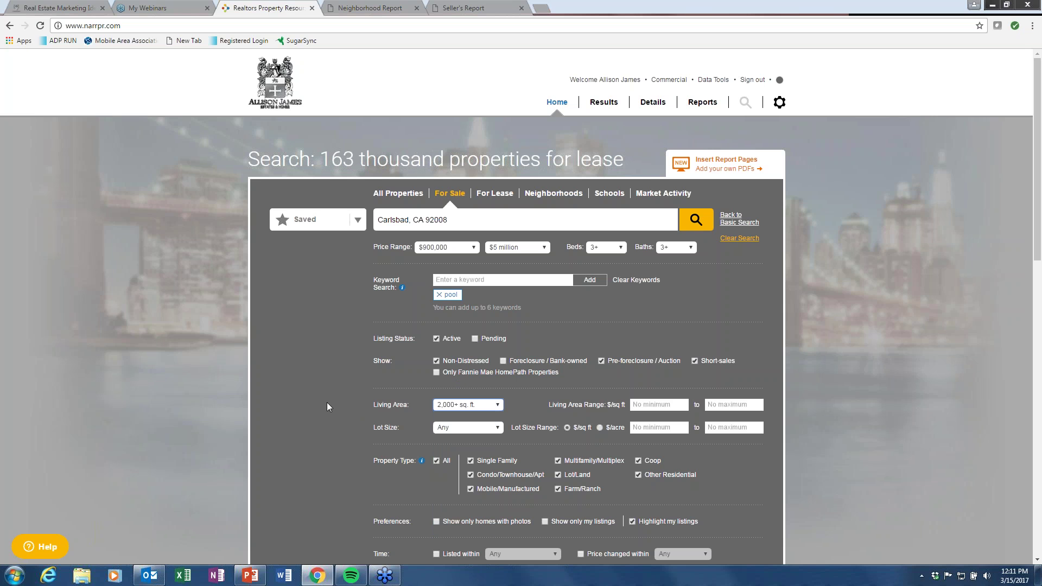
scroll(327, 402, down, 2)
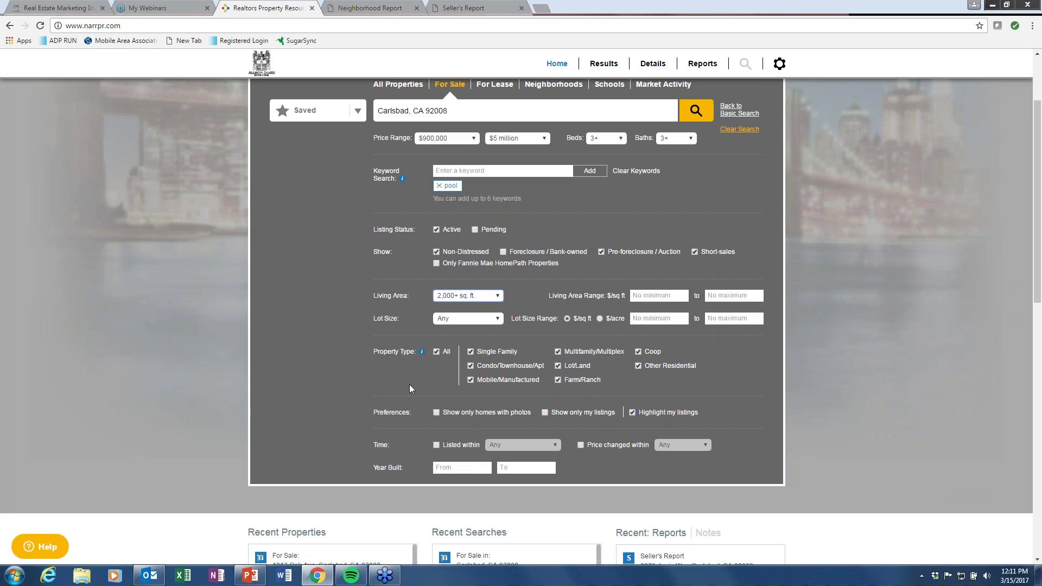
click(436, 352)
scroll(679, 220, up, 2)
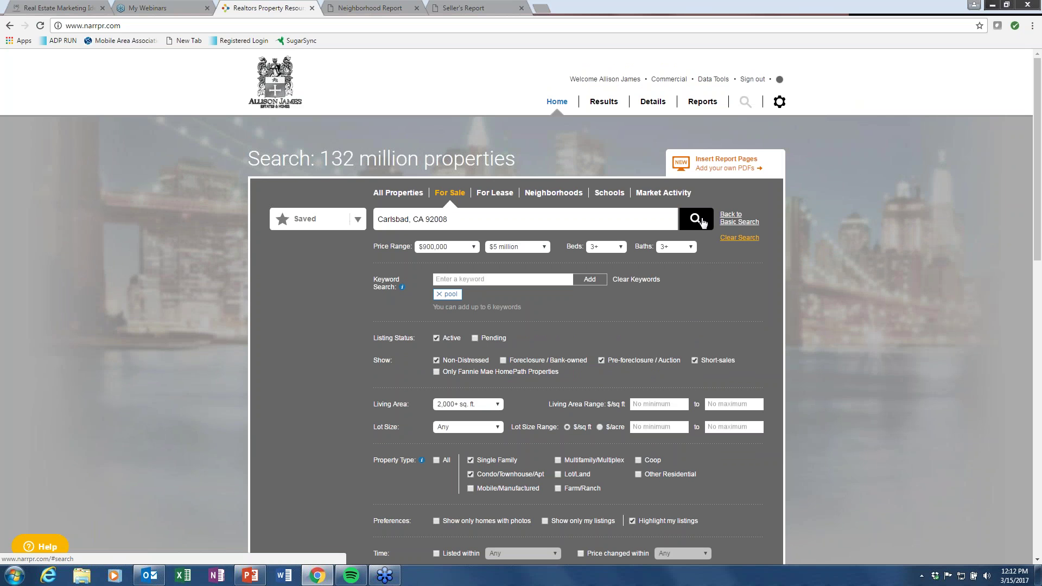
Run the search and show the results in List View.
click(703, 222)
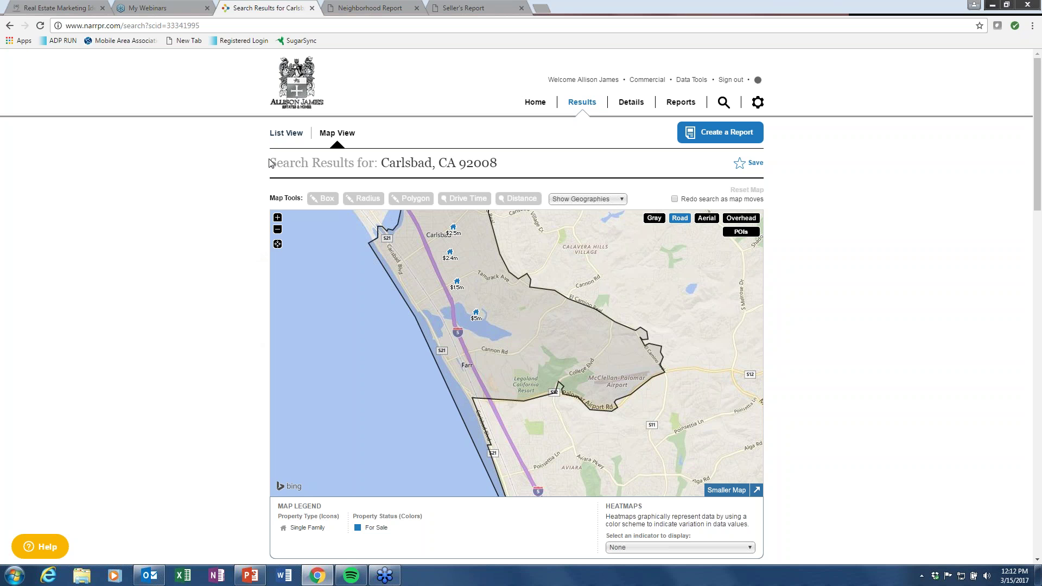
click(287, 134)
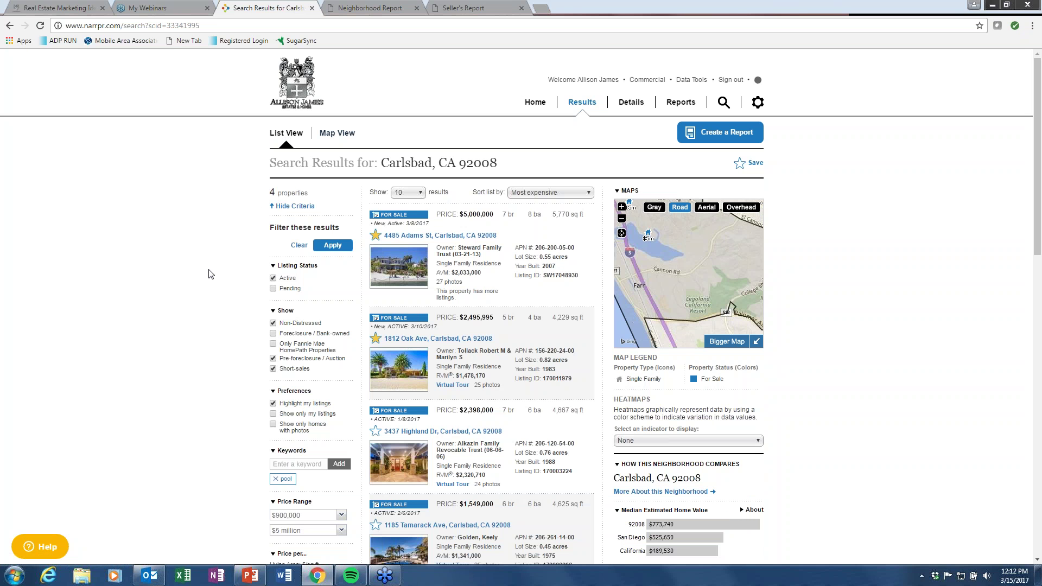
scroll(209, 274, down, 2)
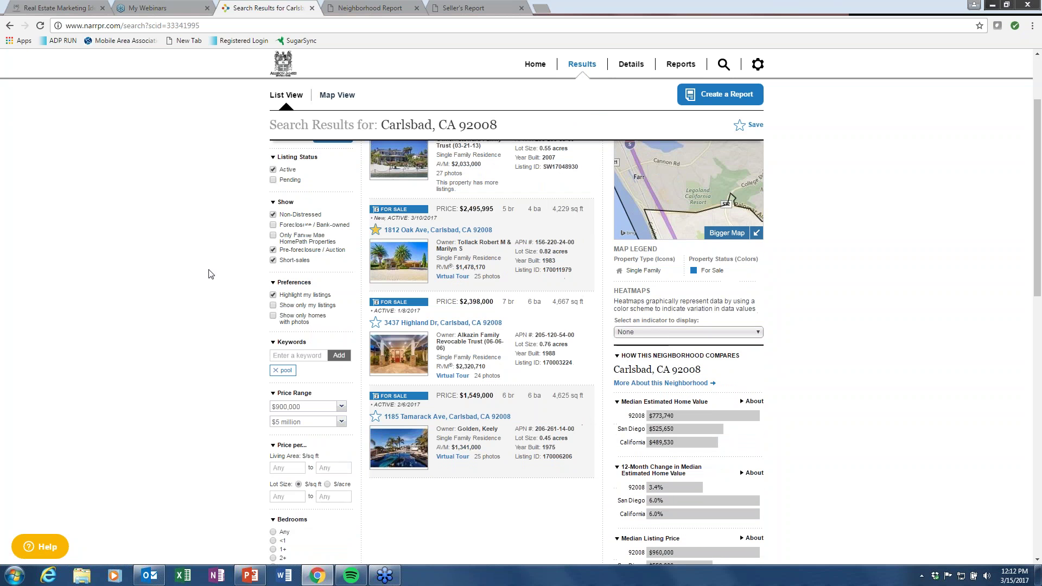
Remove the pool keyword and reapply the search, returning 23 properties.
click(275, 371)
click(275, 371)
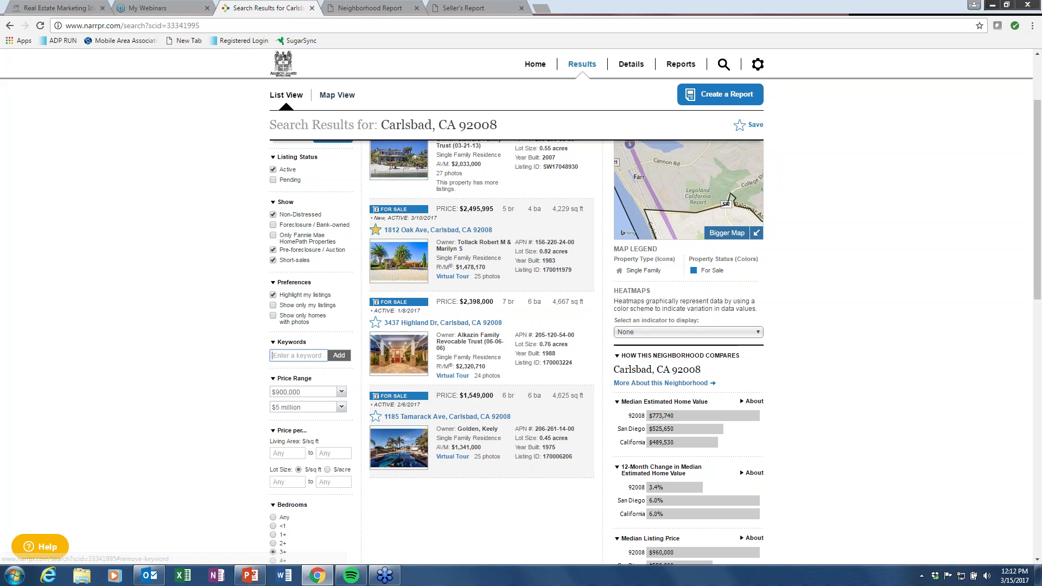
click(337, 245)
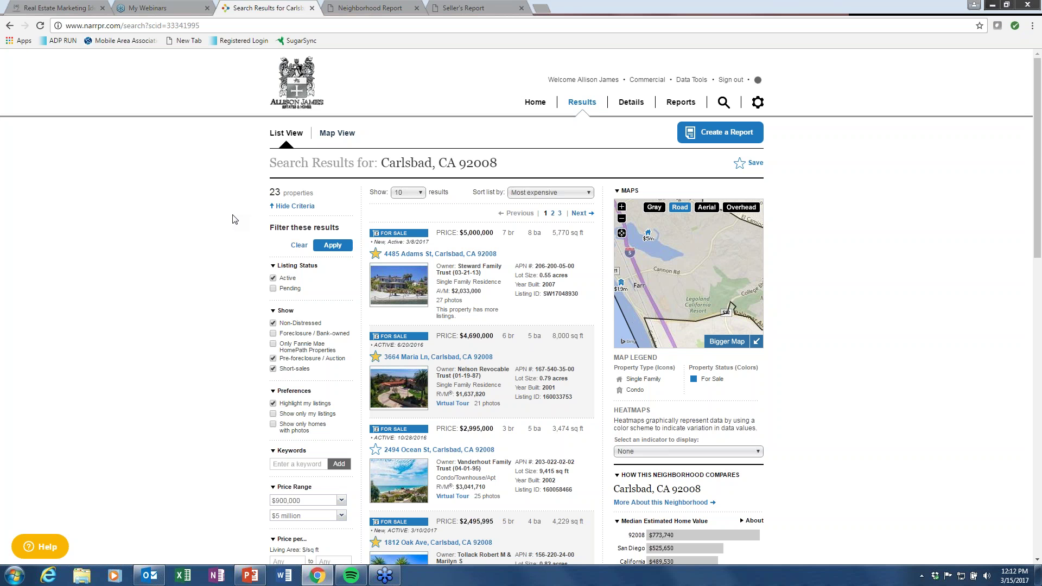
scroll(234, 219, down, 10)
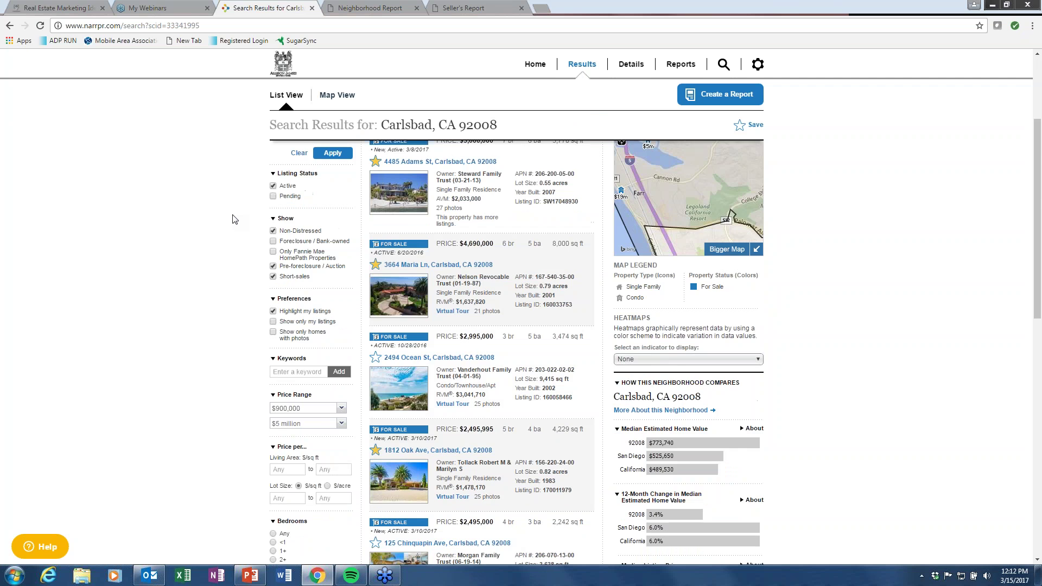
scroll(234, 219, down, 6)
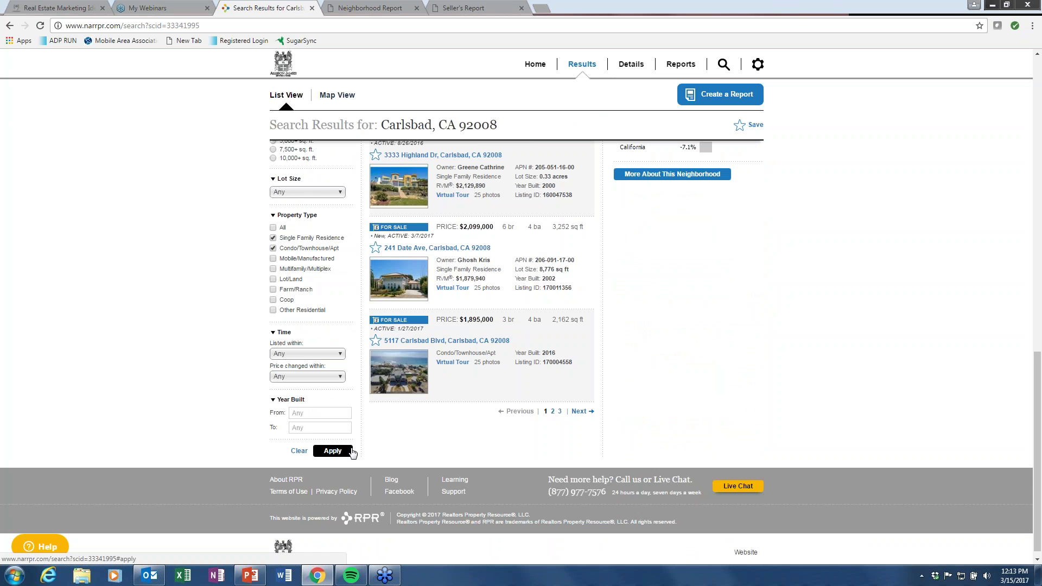
scroll(205, 340, up, 4)
scroll(205, 340, up, 8)
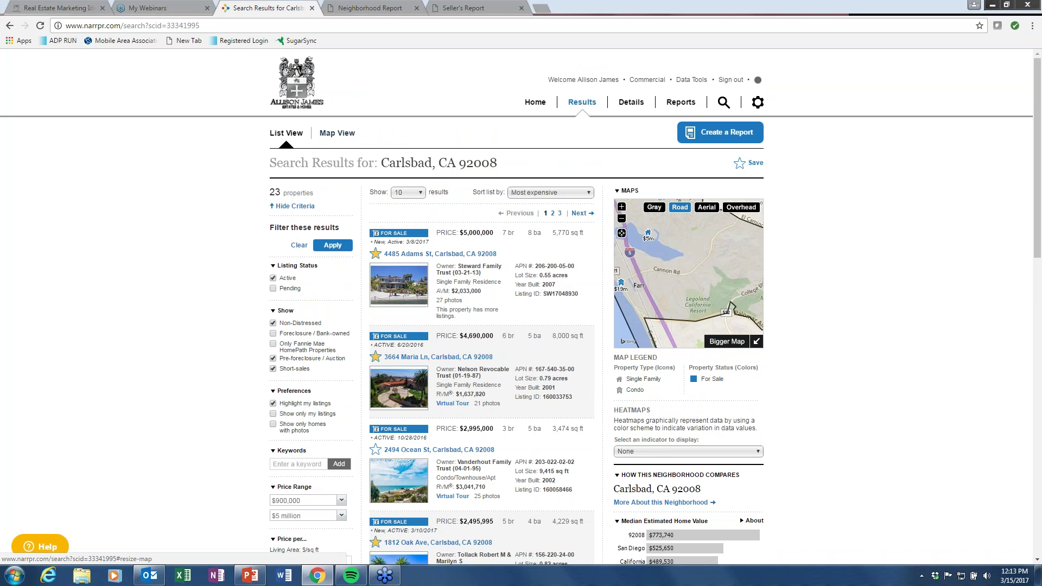
Enlarge the results map and open the Heatmaps indicator list below it.
click(727, 341)
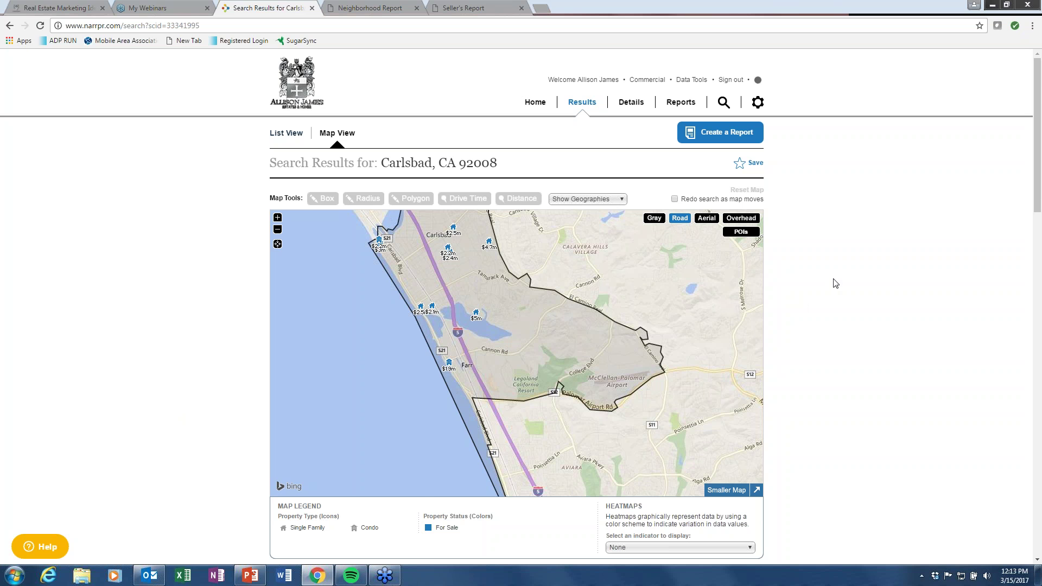
scroll(835, 284, down, 1)
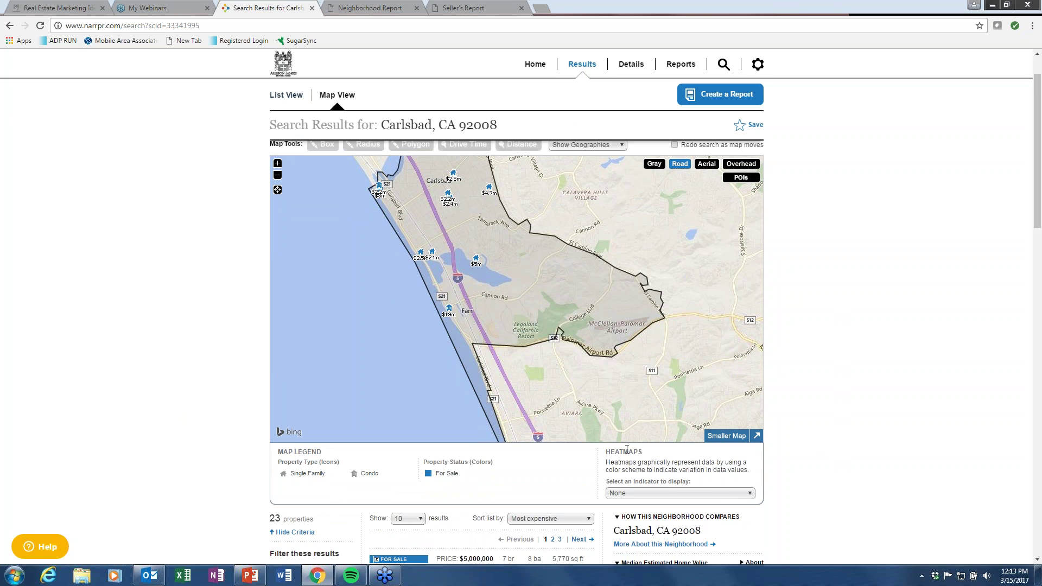
click(750, 494)
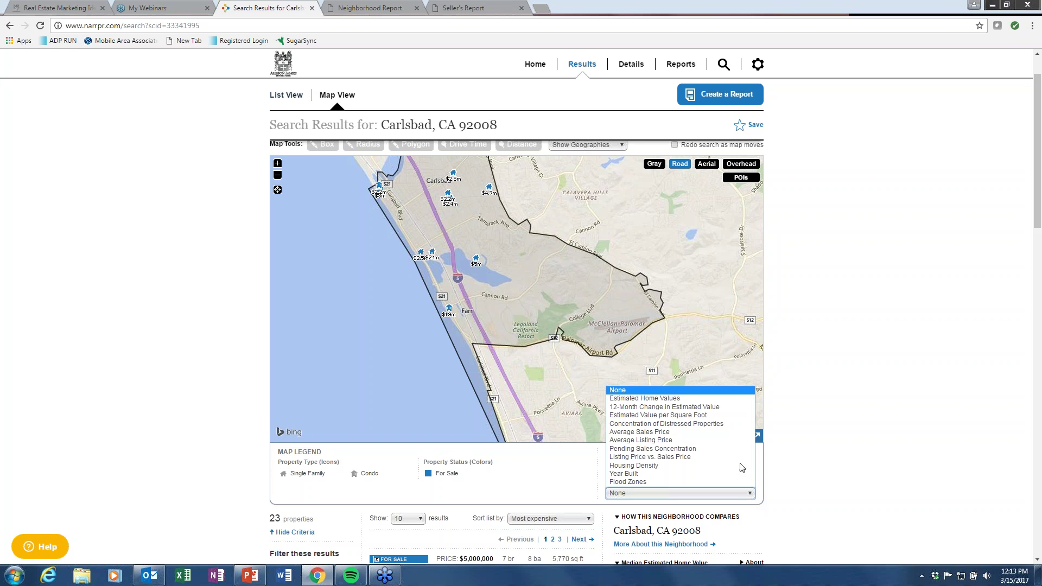
Preview the 12-Month Change in Estimated Value and Flood Zones heatmaps, then reset to None.
click(714, 410)
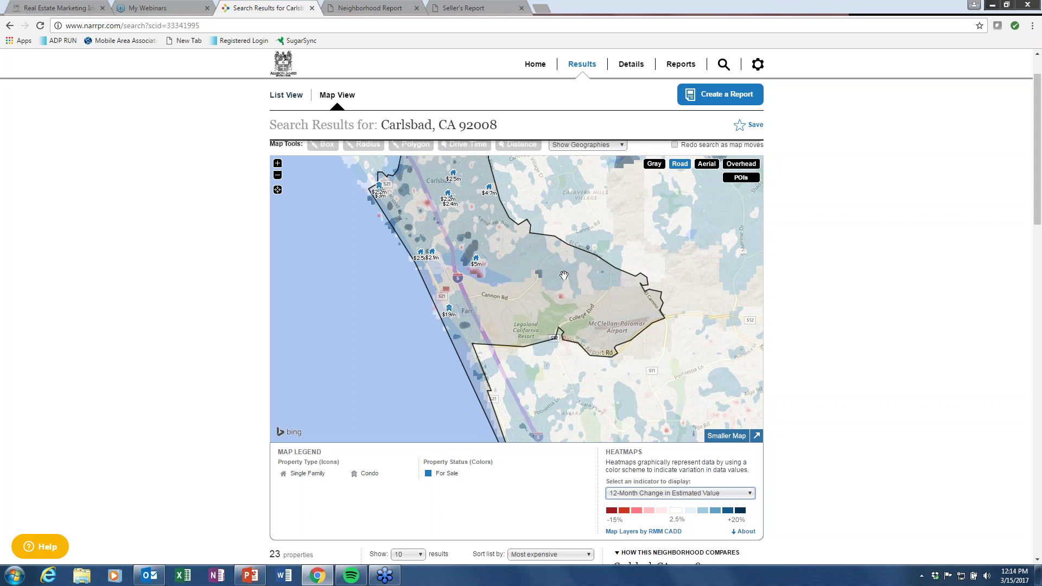
click(751, 495)
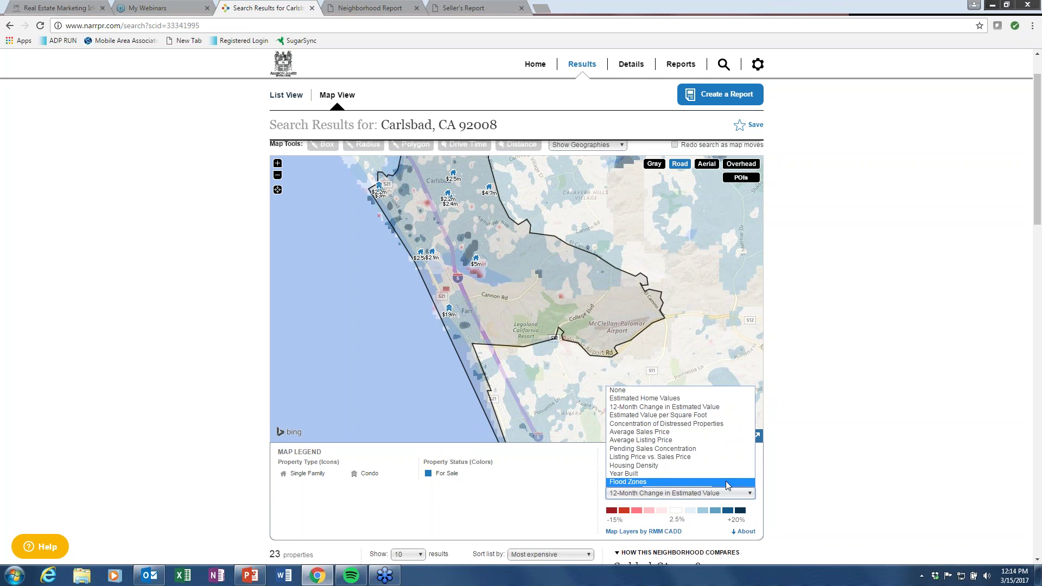
click(724, 482)
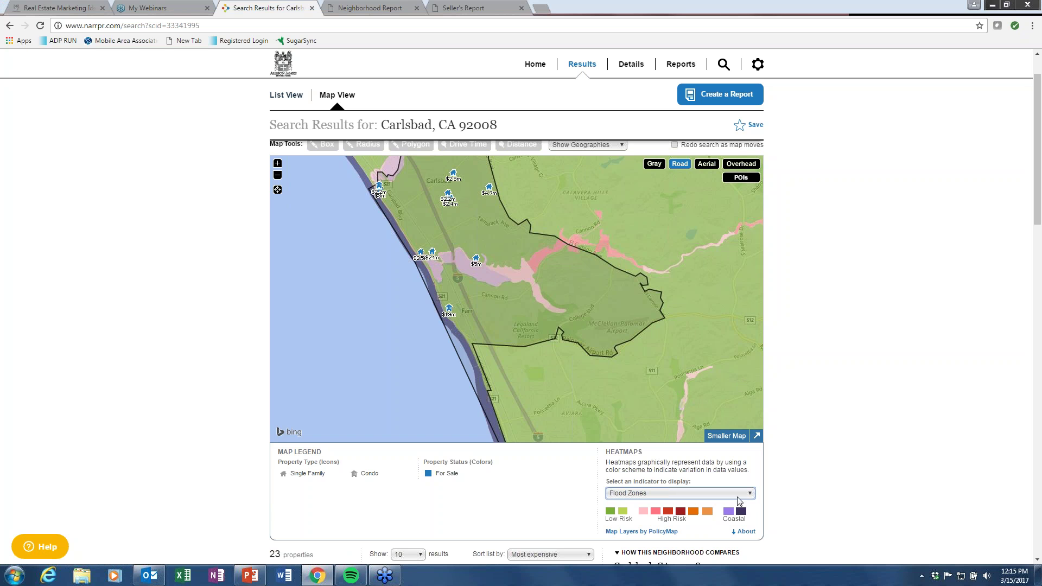
click(752, 494)
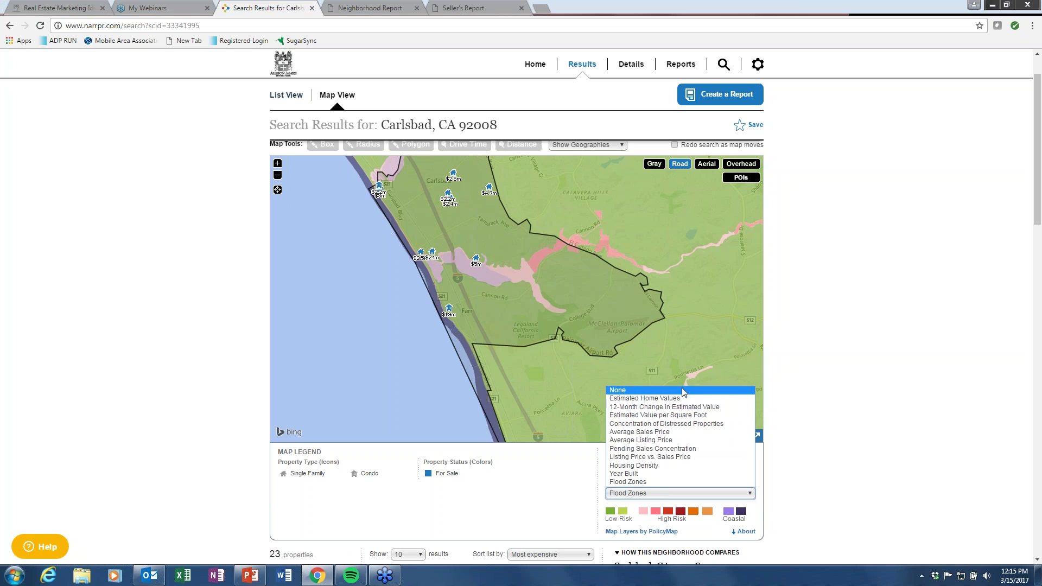
click(717, 389)
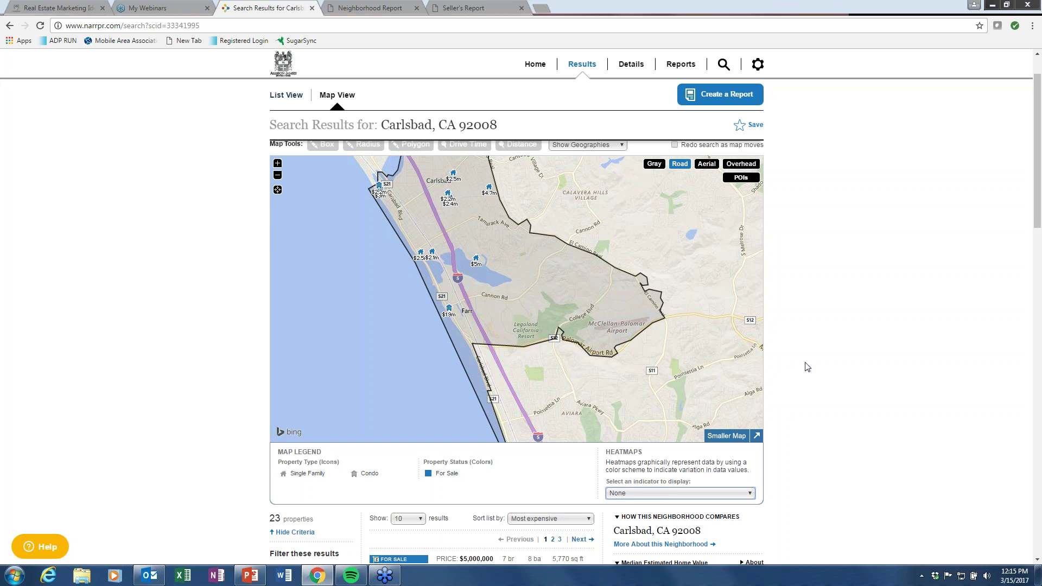
Try the Box, Radius and Polygon map tools, then start a Drive Time search.
scroll(807, 367, up, 1)
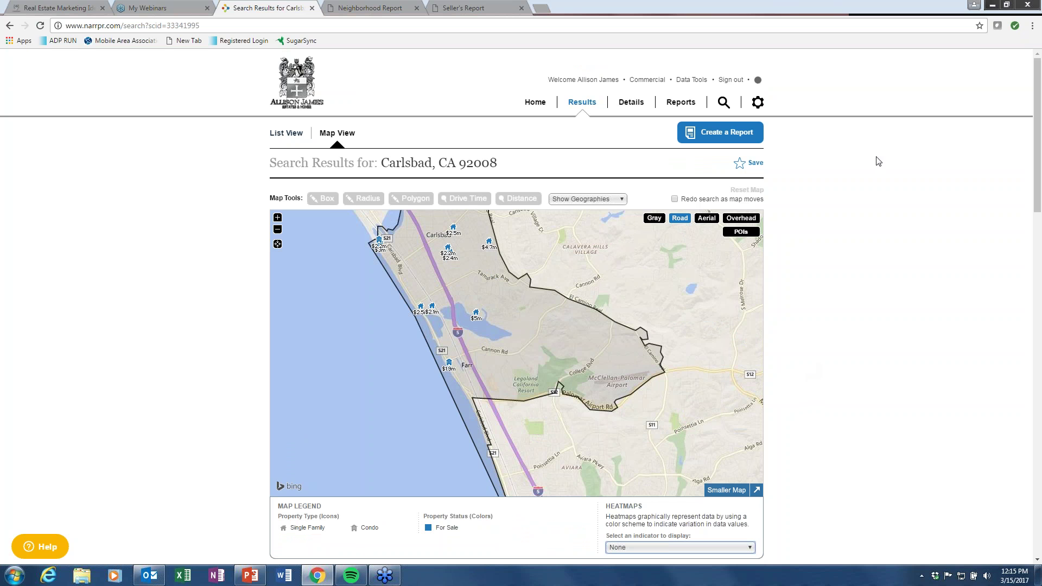
click(326, 199)
click(359, 200)
click(416, 200)
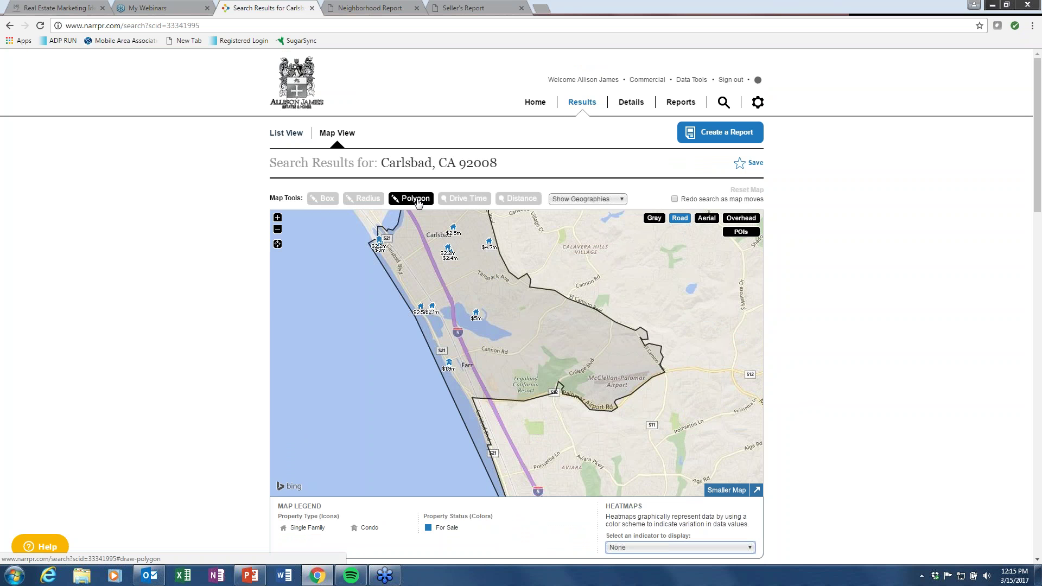
click(466, 200)
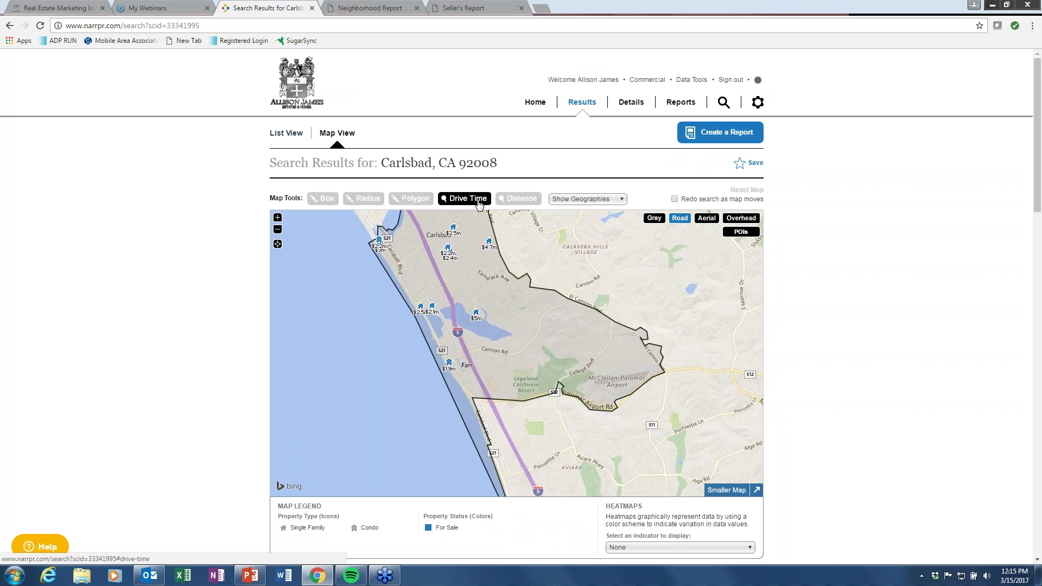
click(479, 202)
click(619, 219)
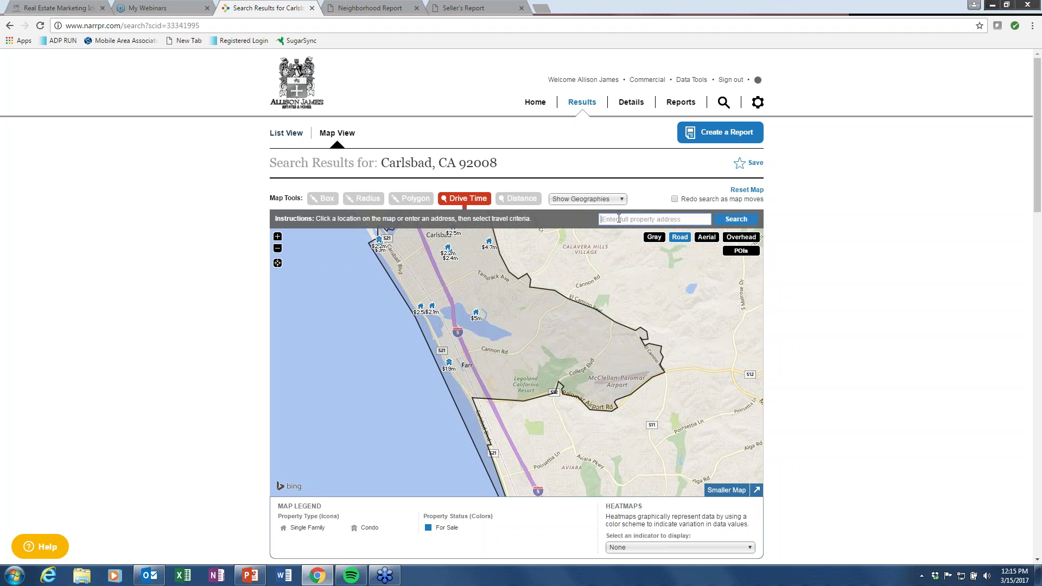
click(618, 219)
Drop a starting point and draw a 15-minute car drive-time area for Monday 8 a.m.
click(553, 344)
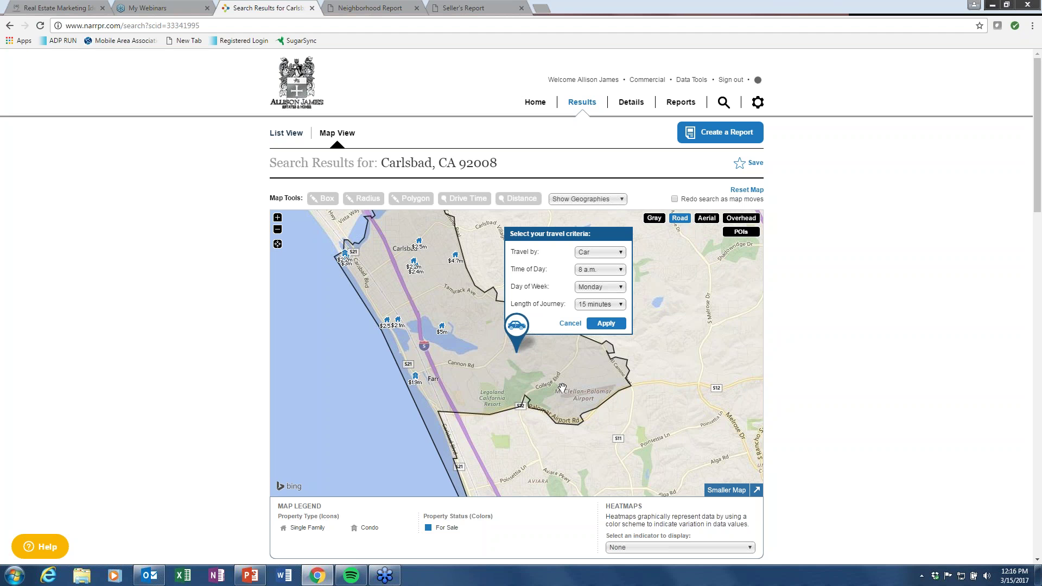
click(620, 254)
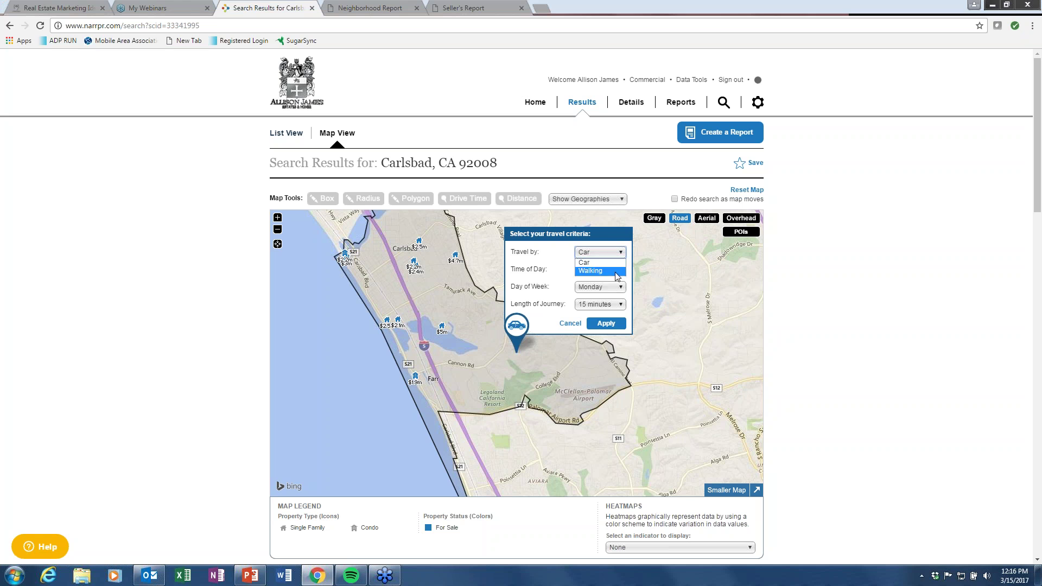
click(619, 264)
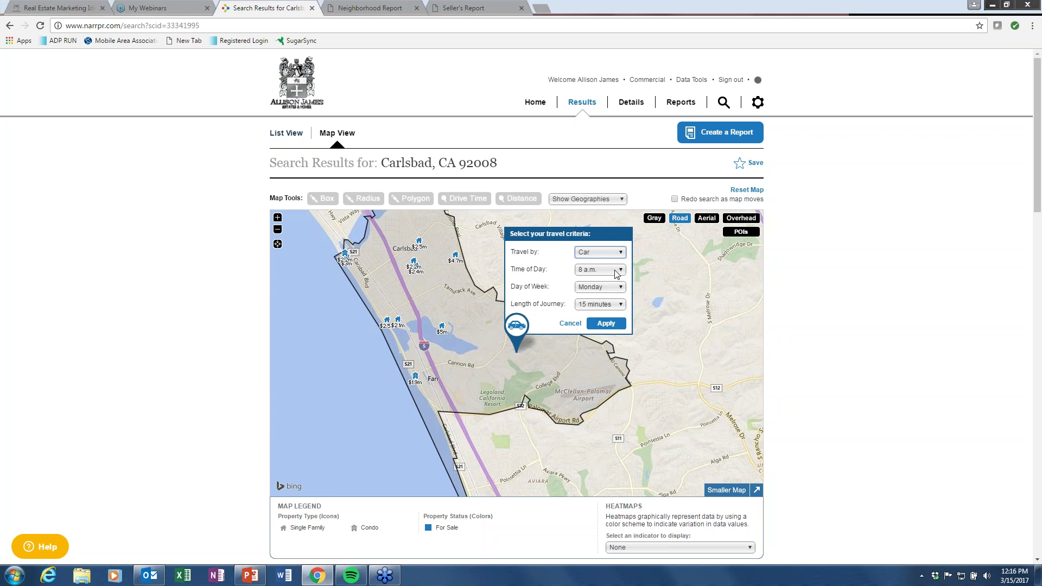
click(617, 271)
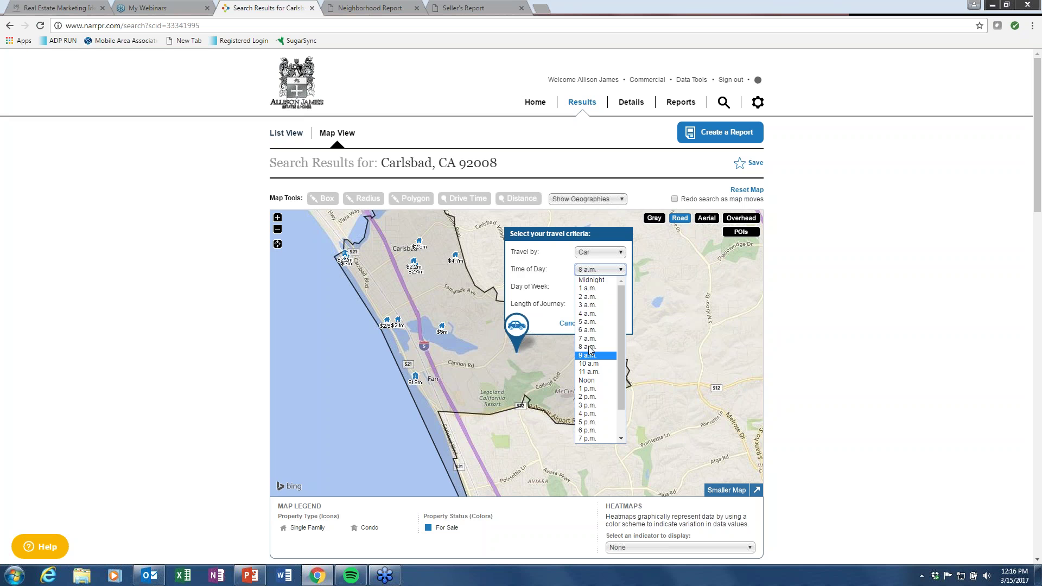
click(592, 350)
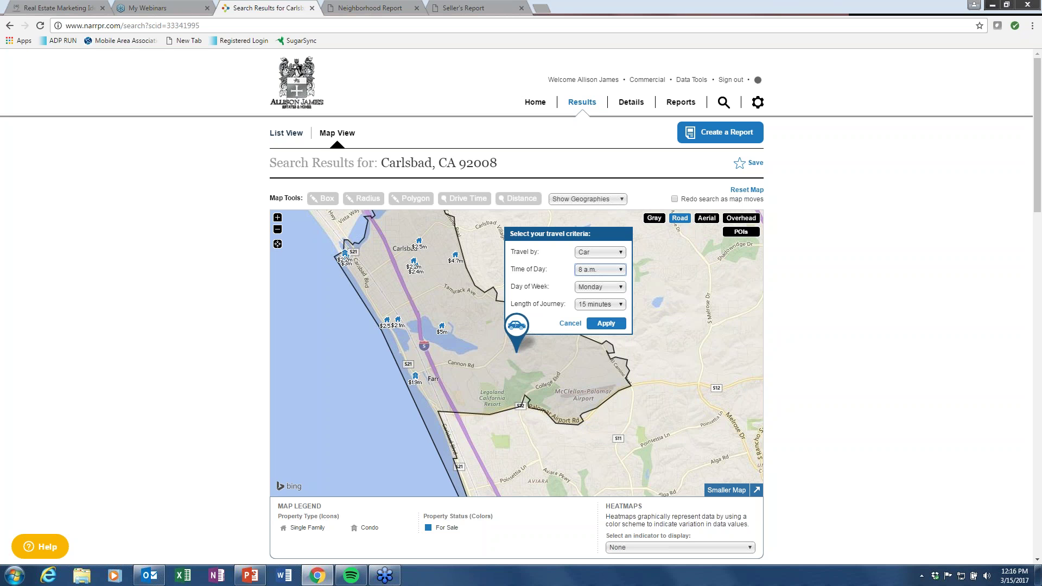
click(620, 306)
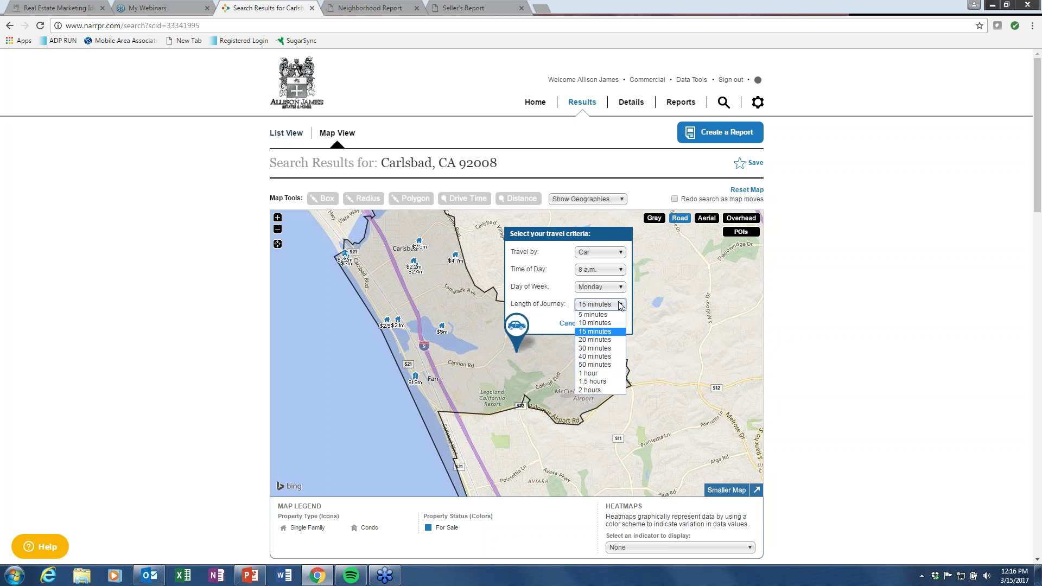
click(620, 305)
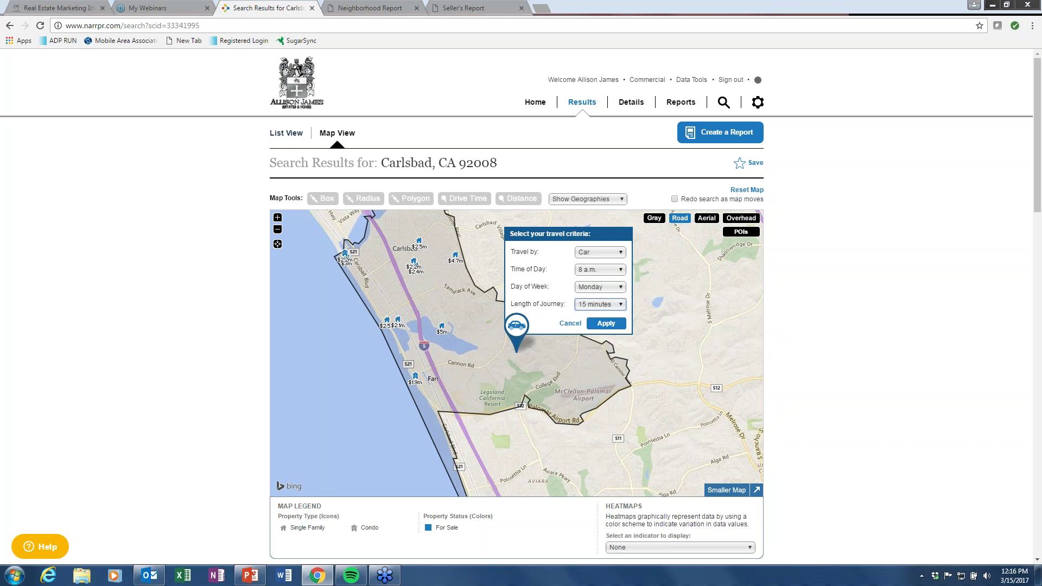
click(606, 324)
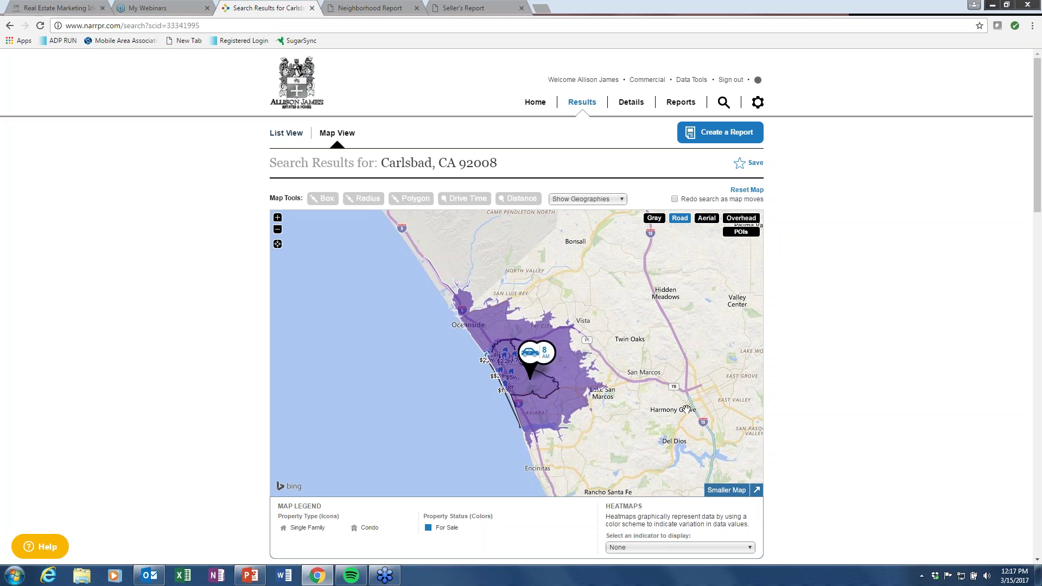
Search within the drive-time area, review the 101 results, and save the search.
click(558, 390)
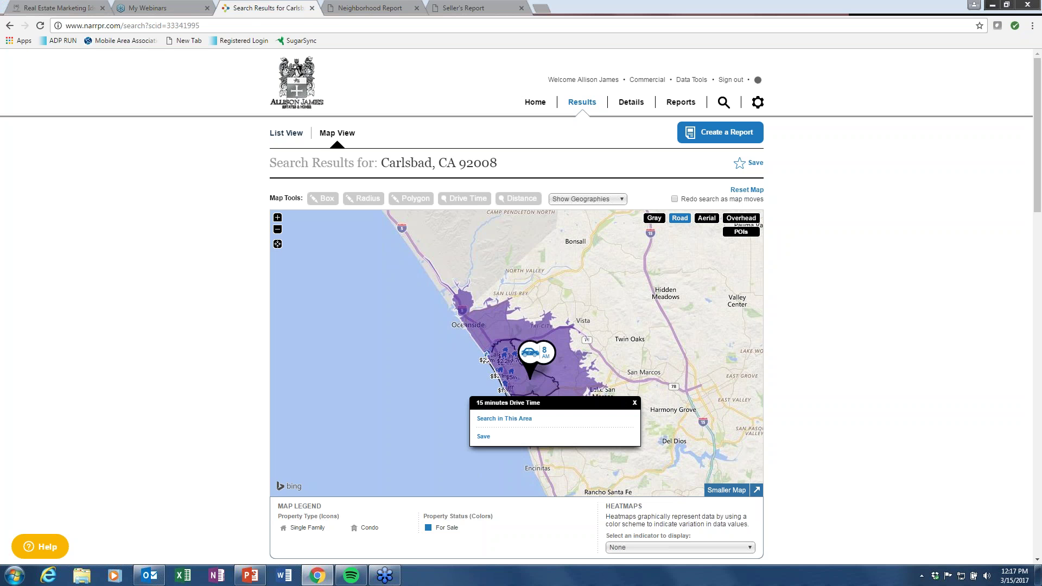
click(526, 419)
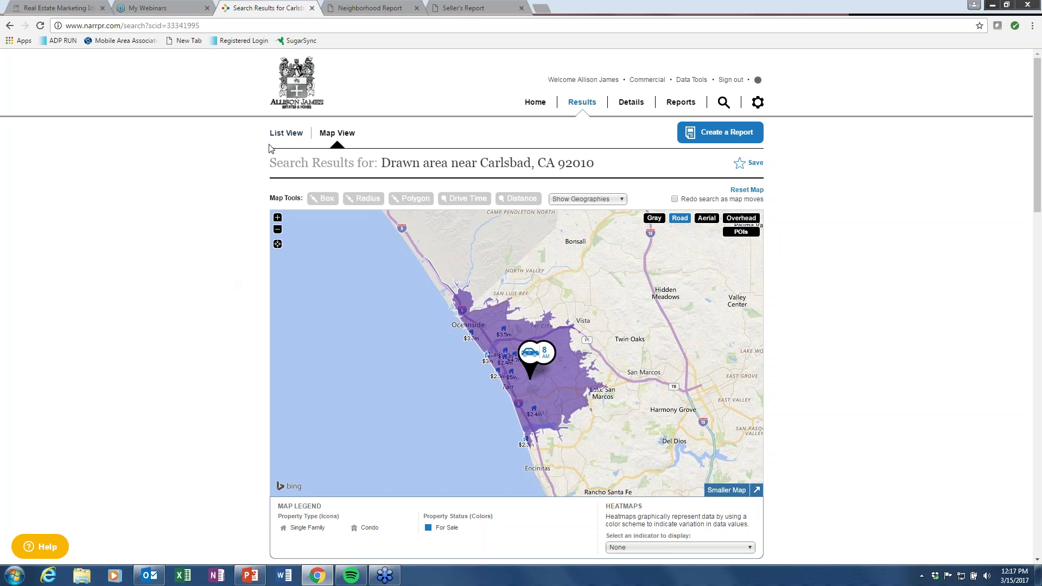
scroll(179, 353, down, 5)
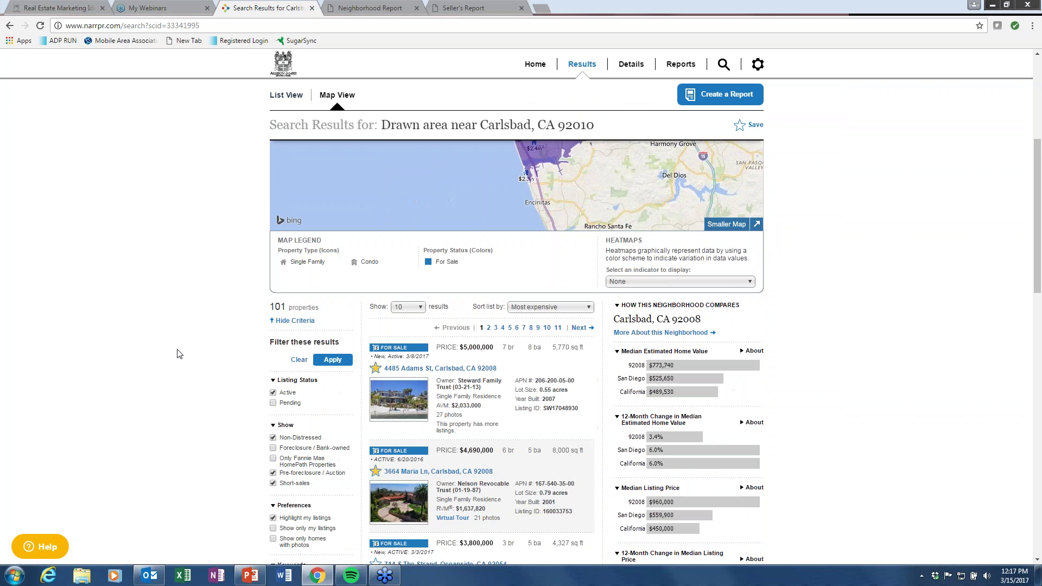
scroll(179, 354, down, 1)
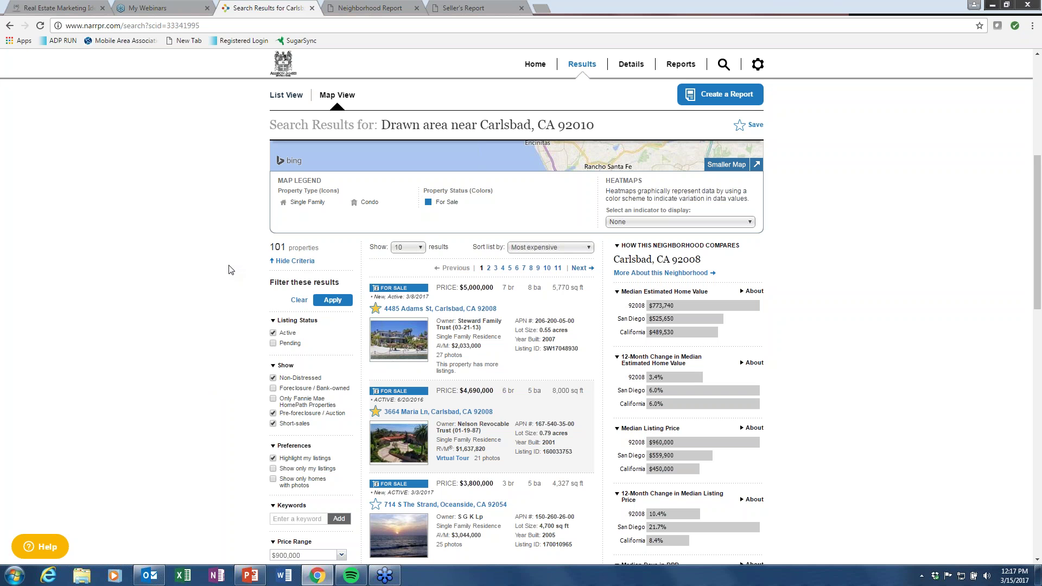
scroll(229, 269, up, 4)
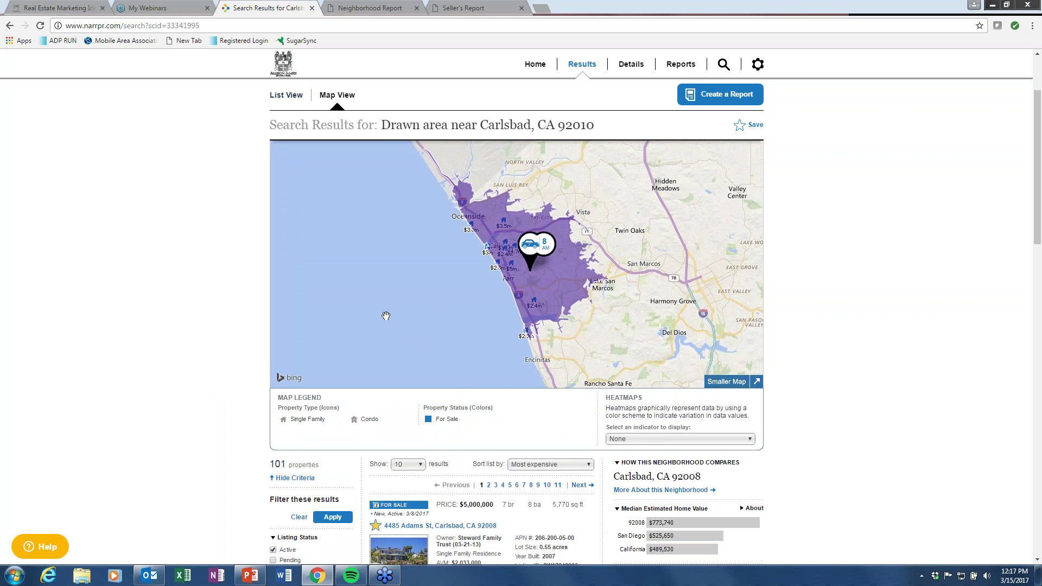
scroll(386, 316, up, 2)
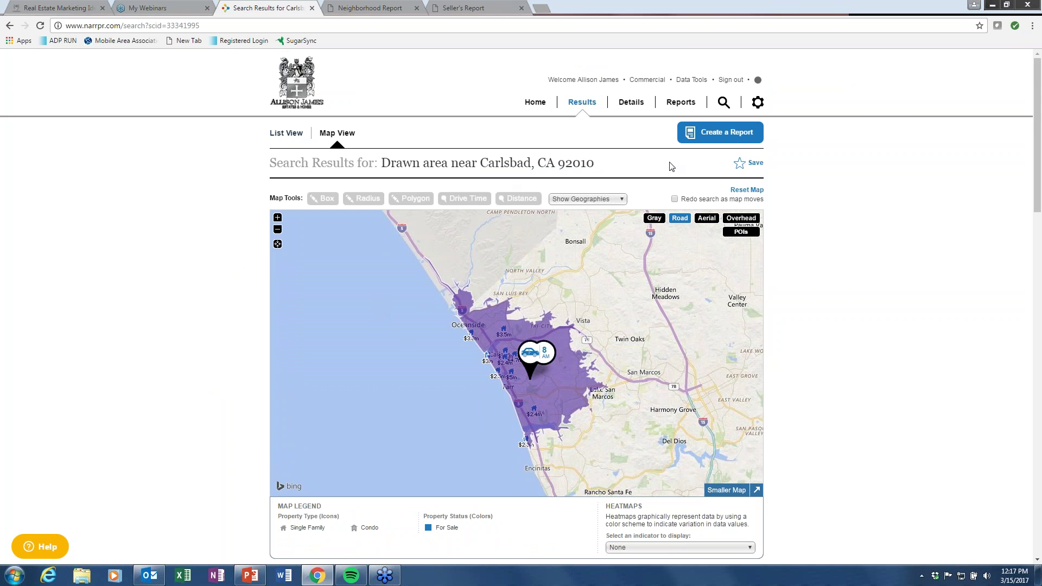
click(757, 164)
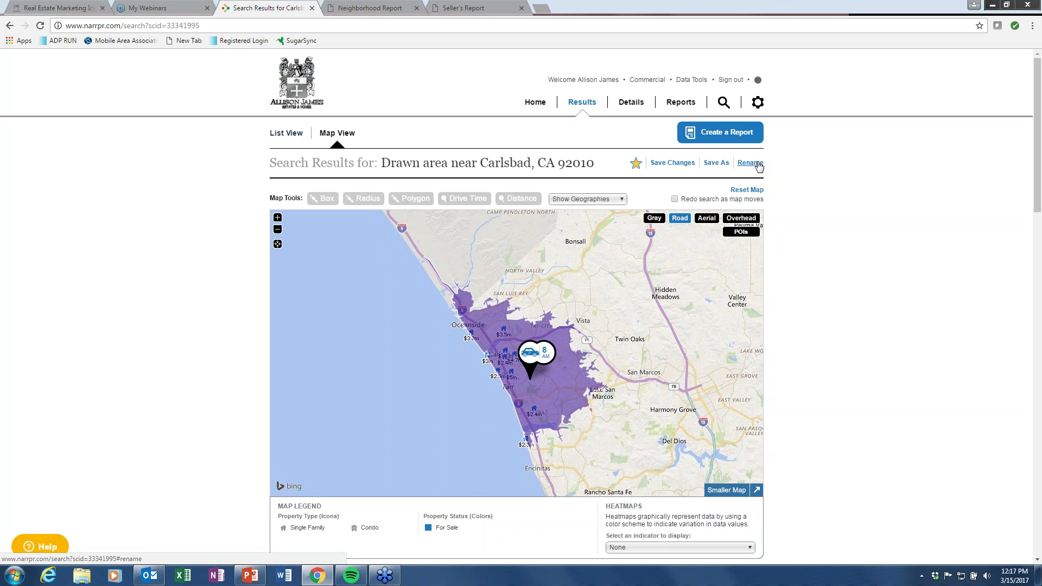
Rename the saved search to a 'drive time from' a school name and reset the map.
click(750, 163)
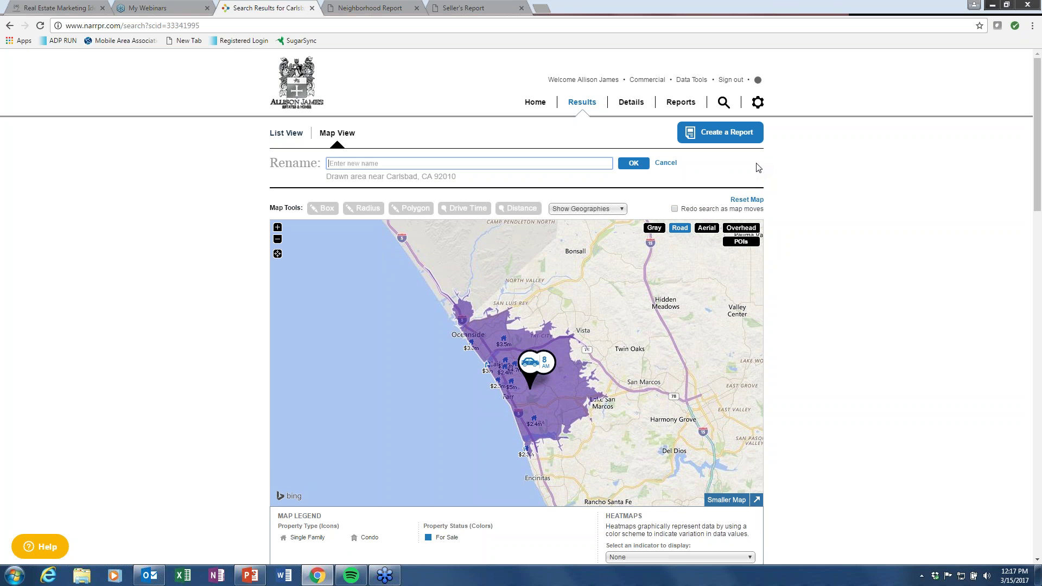
text(drive time from John's schoo)
click(639, 166)
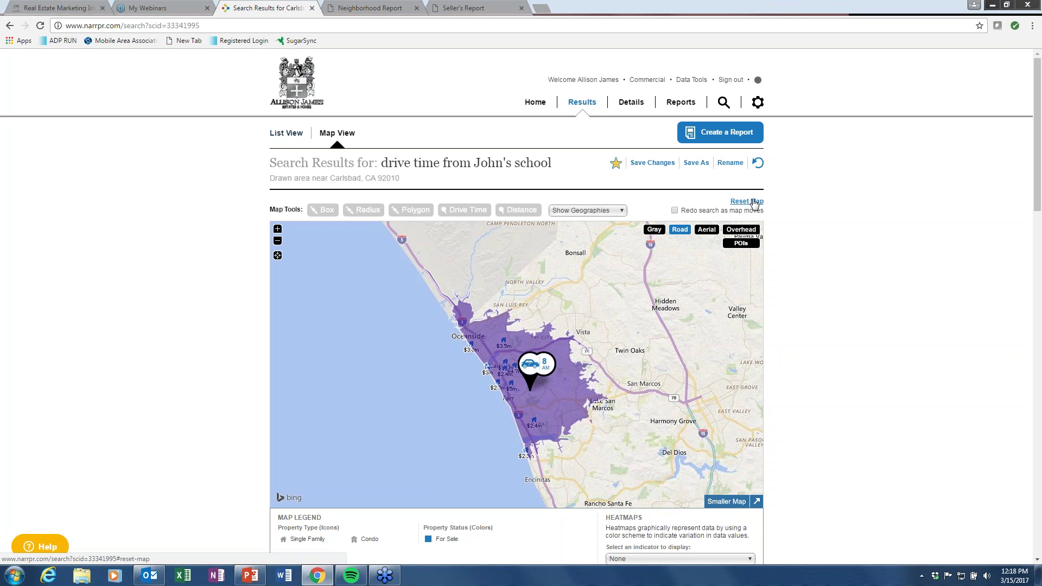
click(754, 203)
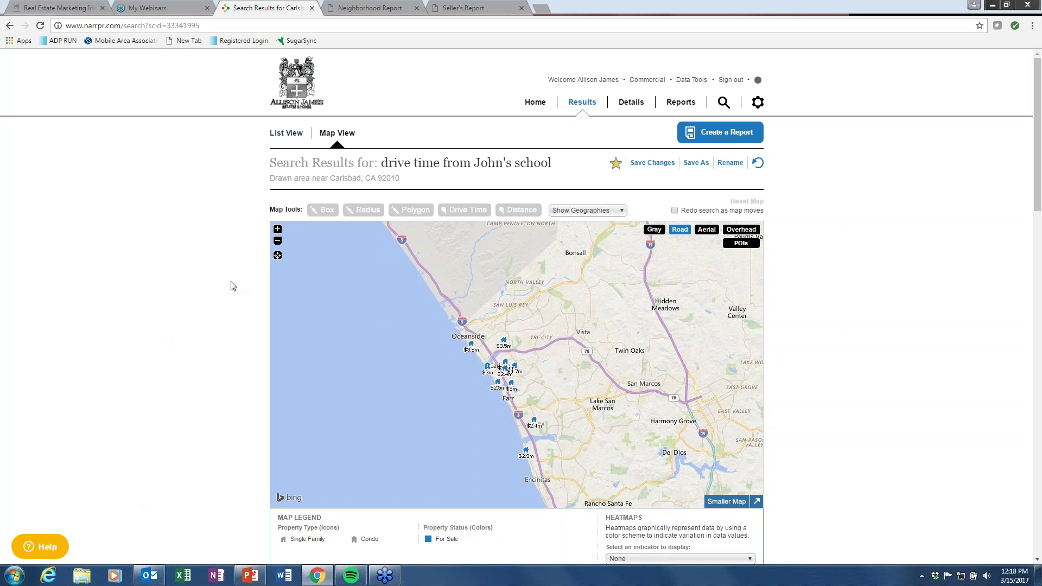
Zoom in, preview the 9th-12th Grade boundary around Carlsbad High School, then reset the map.
click(621, 215)
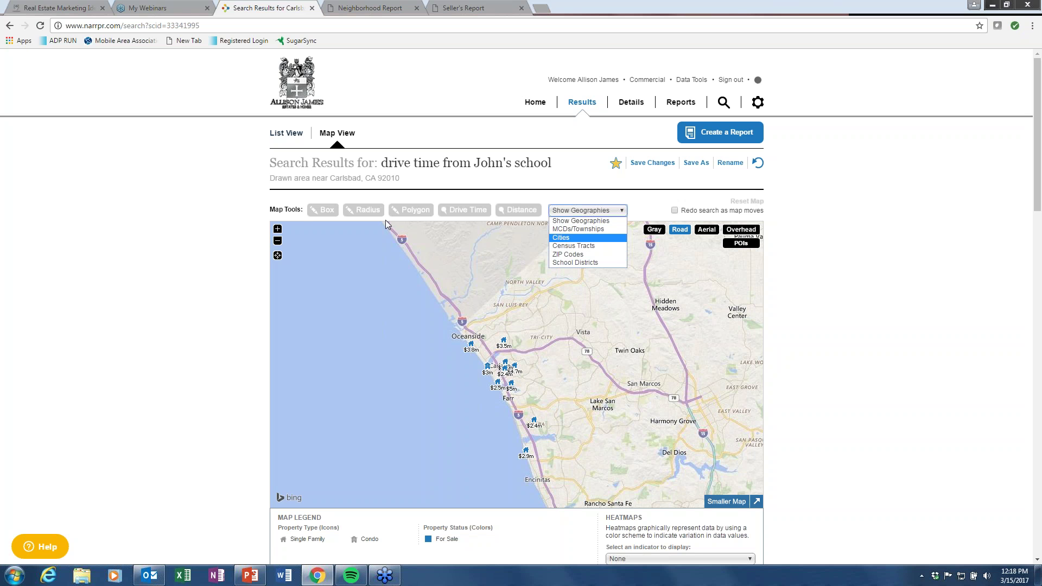
click(278, 228)
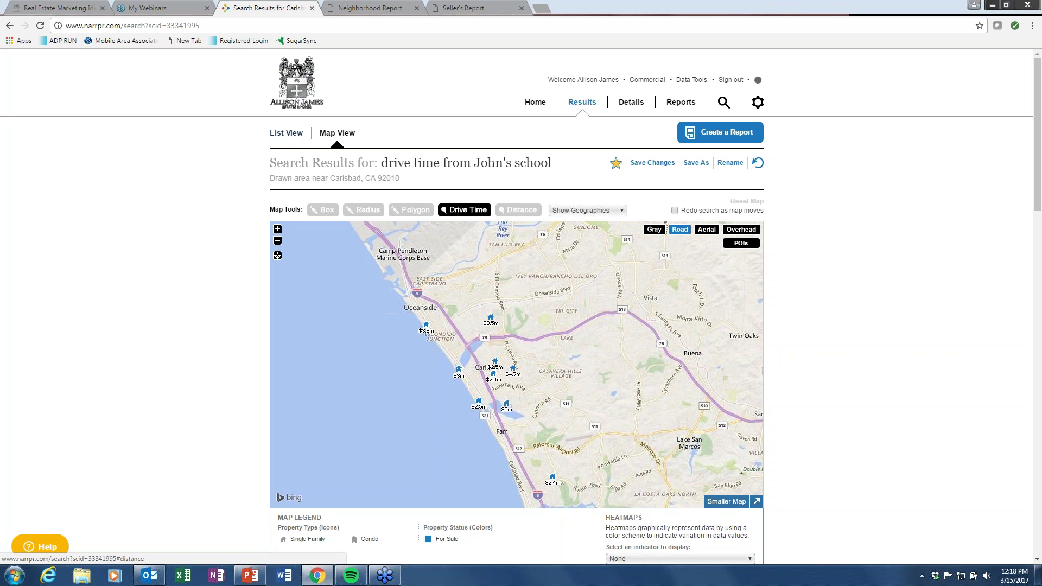
click(623, 211)
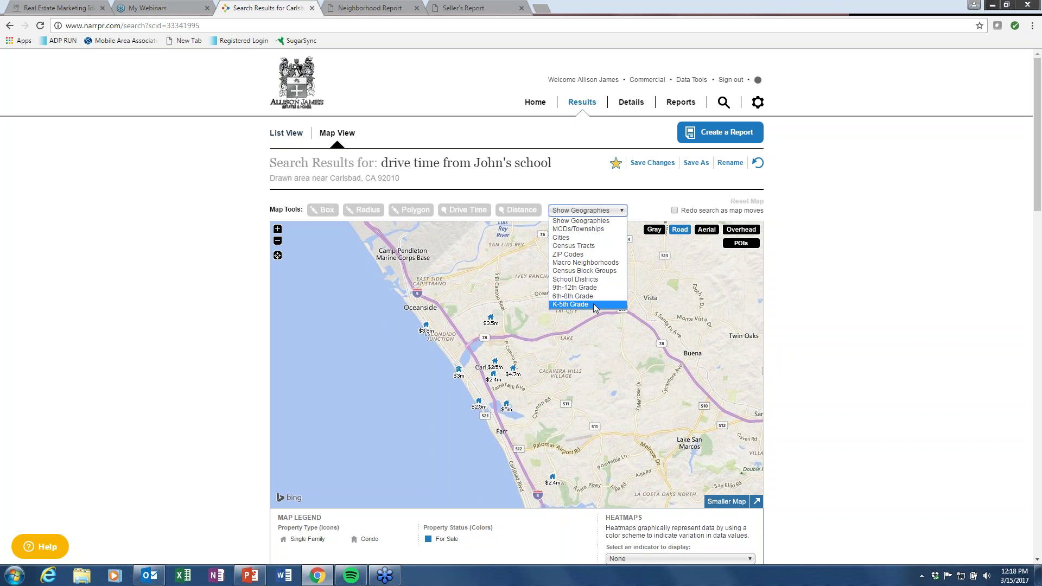
click(601, 288)
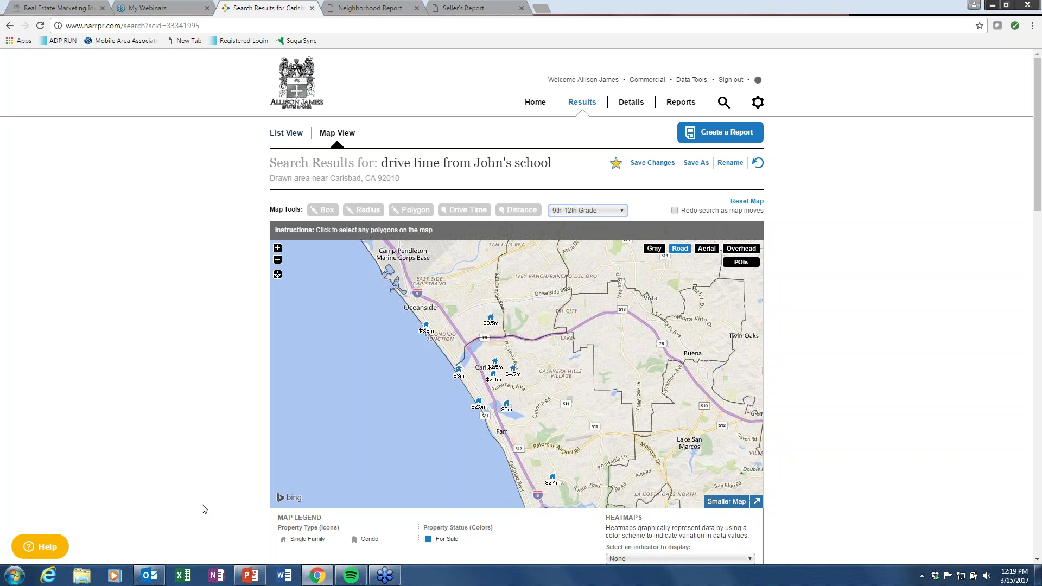
click(546, 383)
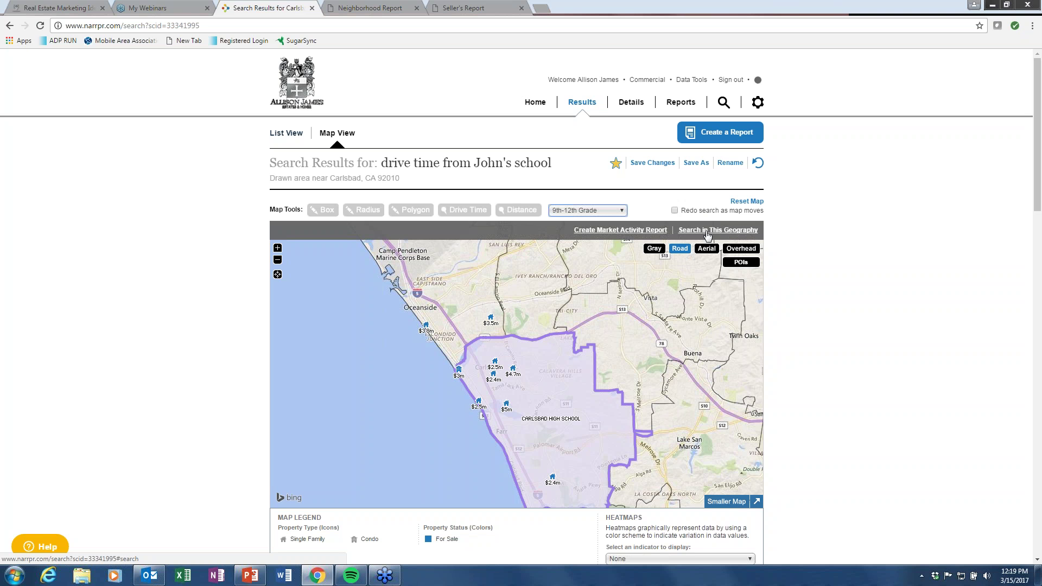
click(746, 201)
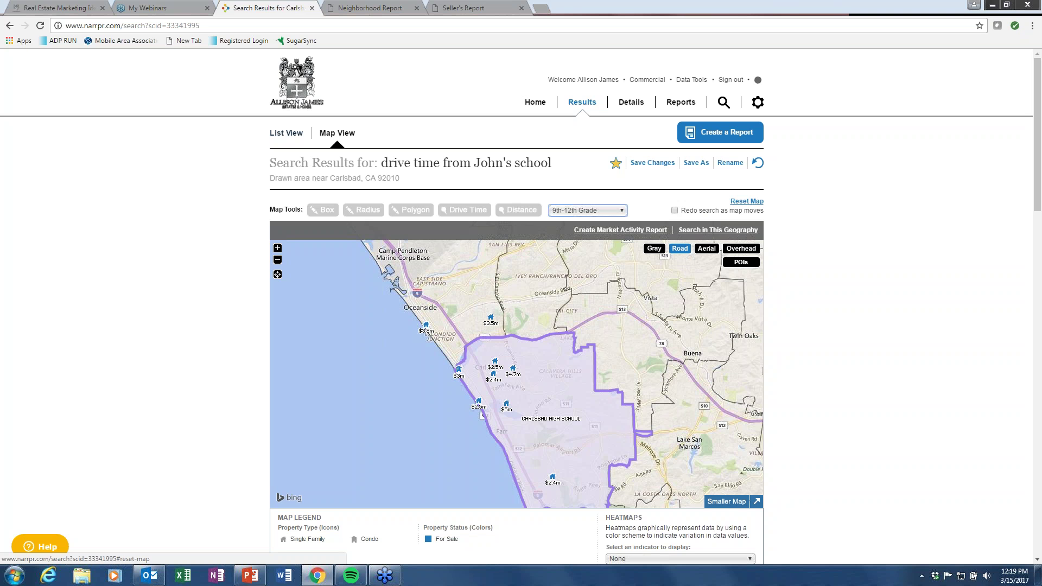
click(621, 210)
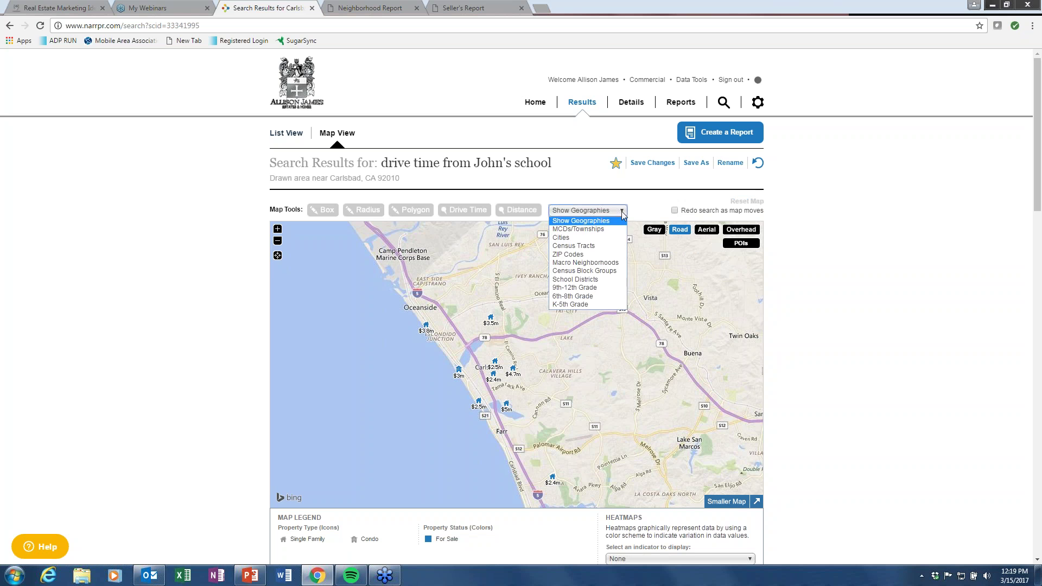
Overlay Macro Neighborhoods boundaries on the drive-time map and select the Carlsbad neighborhood polygon.
click(586, 263)
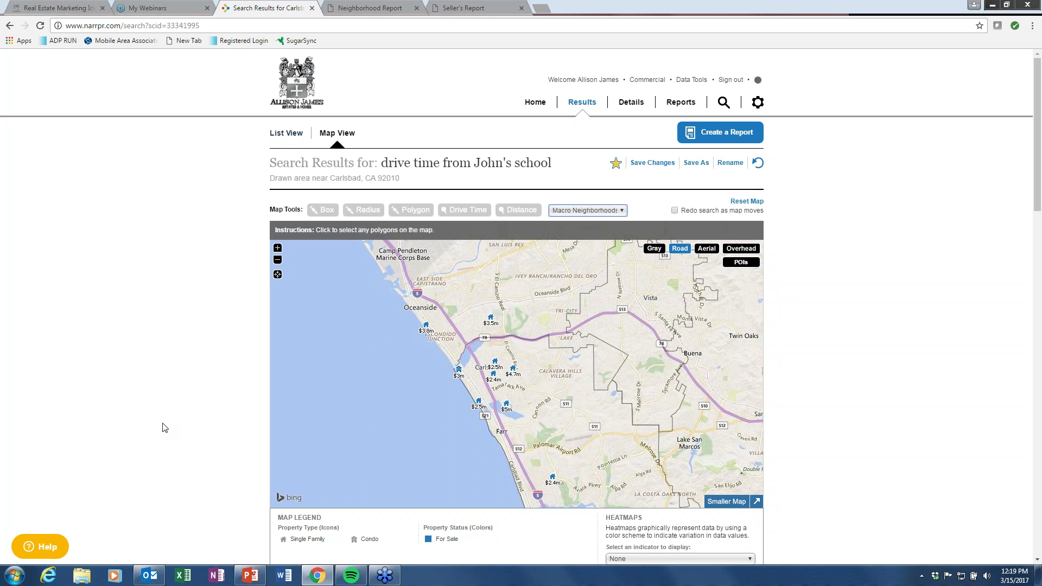
click(573, 432)
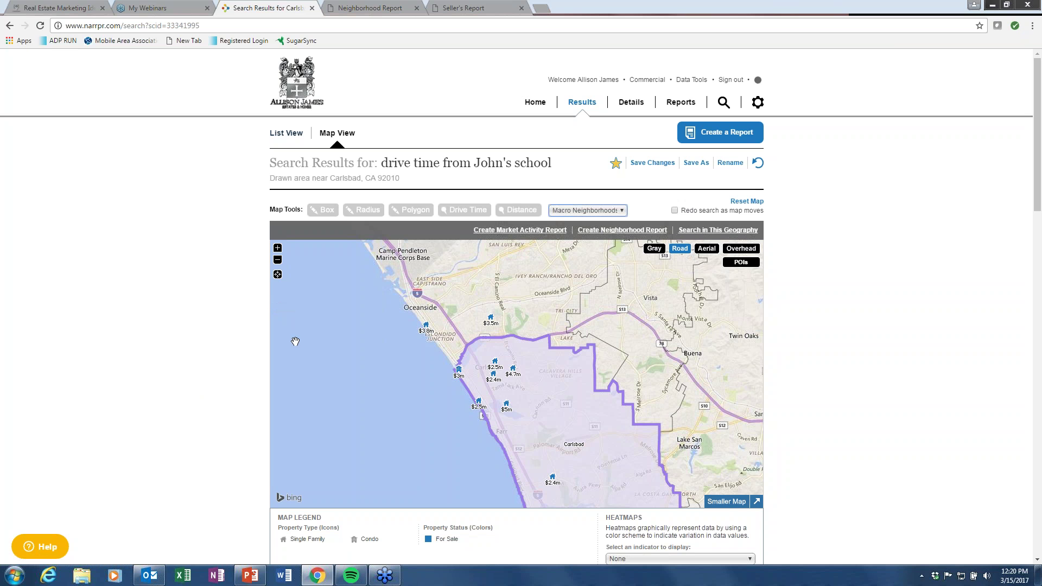
Save the $2,398,000 seven-bedroom Carlsbad listing as a favourite and open its full property details.
click(494, 375)
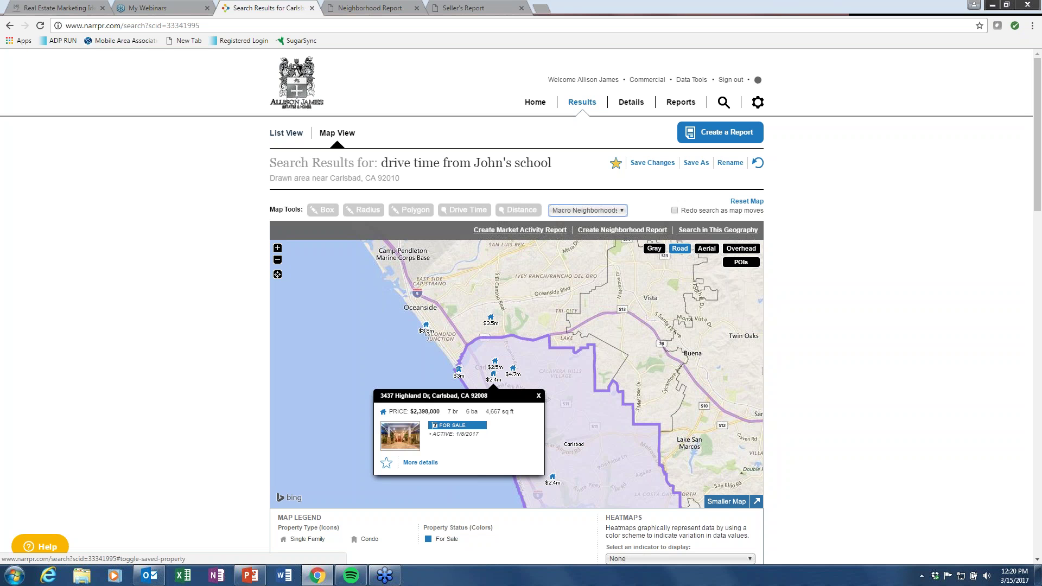
click(386, 464)
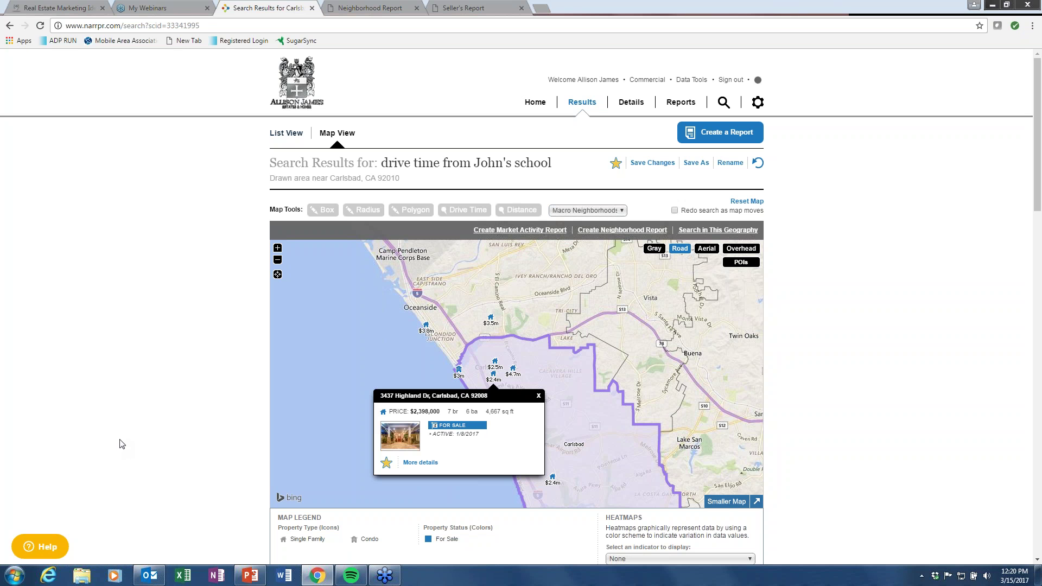
click(426, 464)
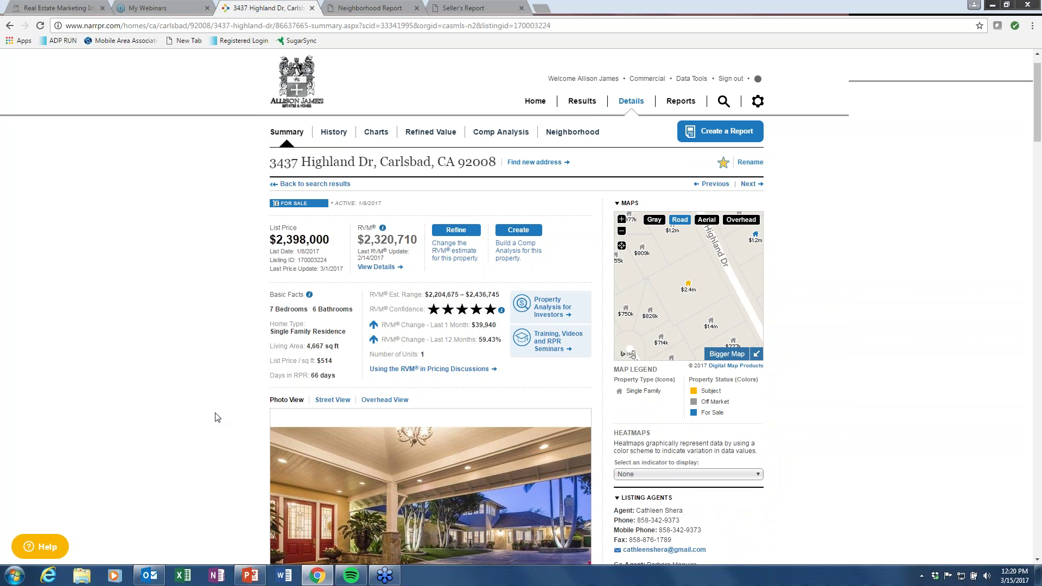
scroll(215, 417, down, 8)
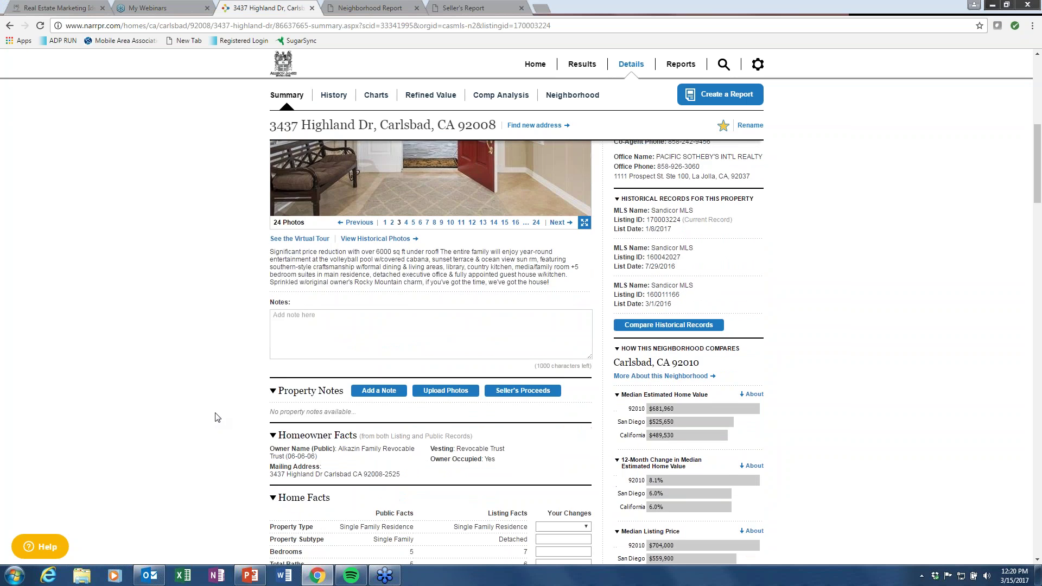
scroll(215, 417, down, 6)
scroll(217, 417, up, 4)
scroll(217, 417, down, 3)
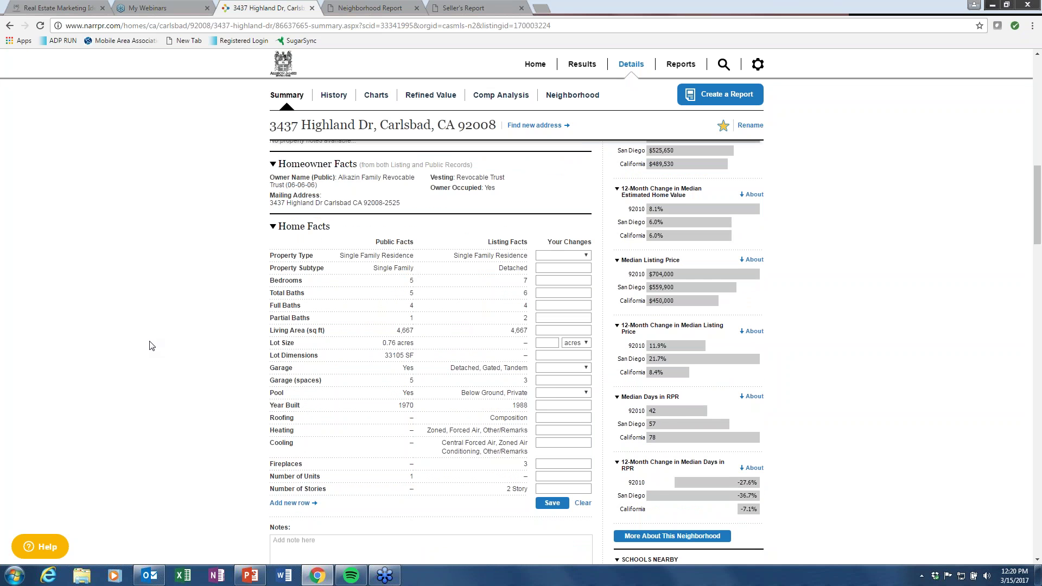
scroll(152, 346, down, 10)
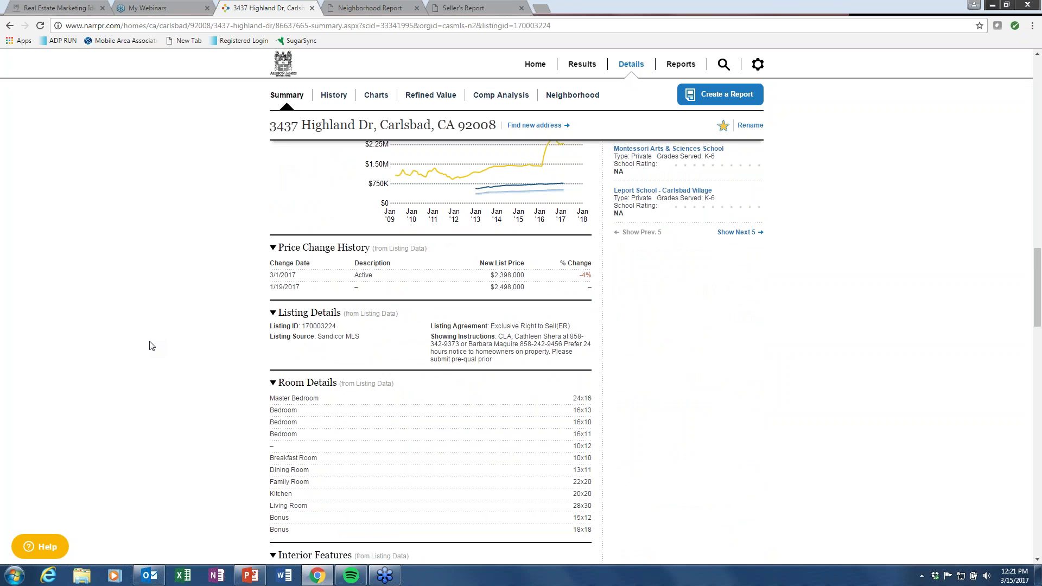
scroll(152, 346, down, 8)
scroll(152, 346, down, 4)
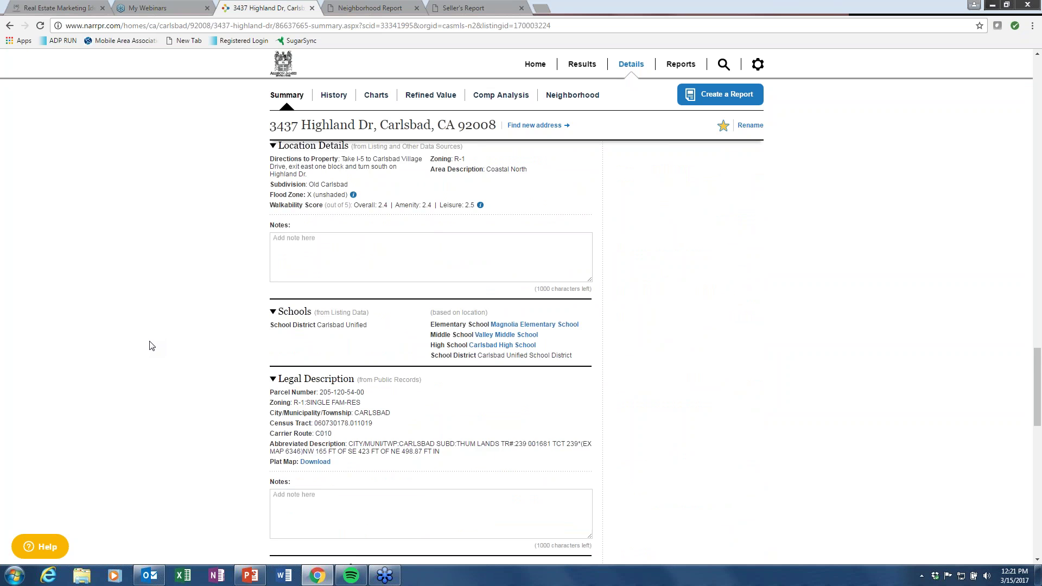
scroll(152, 346, down, 5)
scroll(151, 345, down, 5)
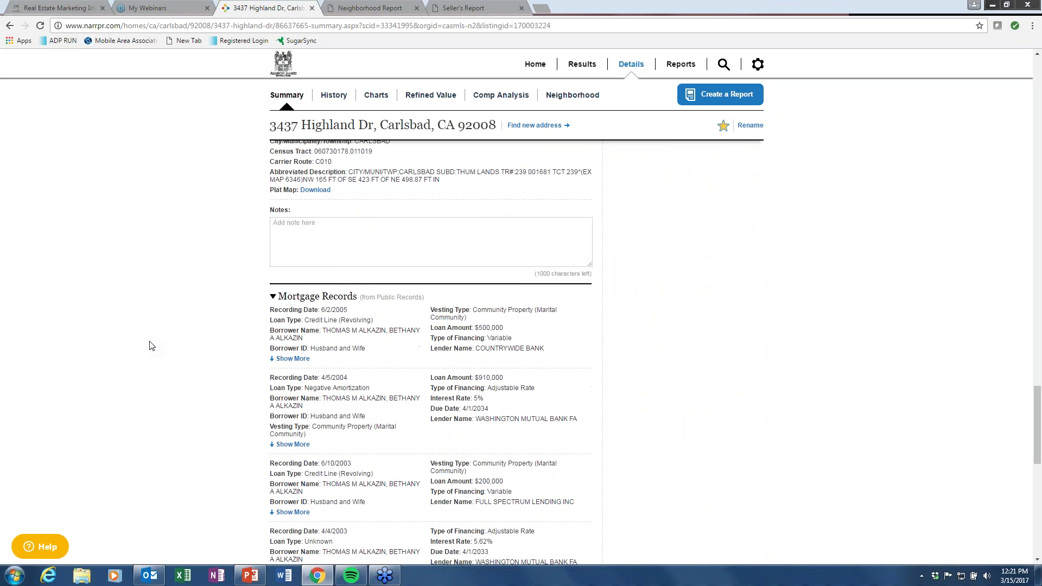
scroll(151, 346, up, 10)
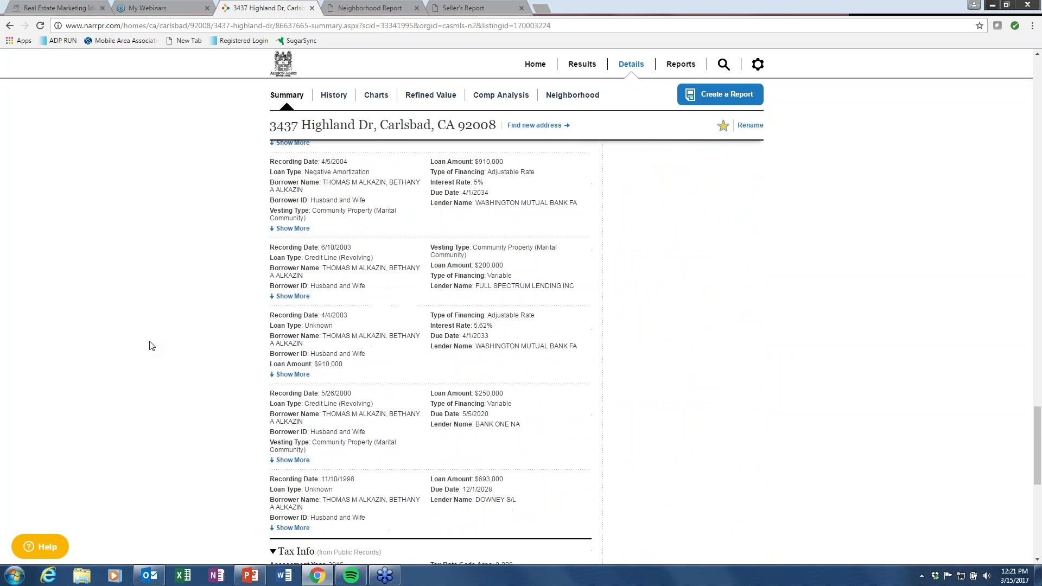
scroll(151, 346, up, 15)
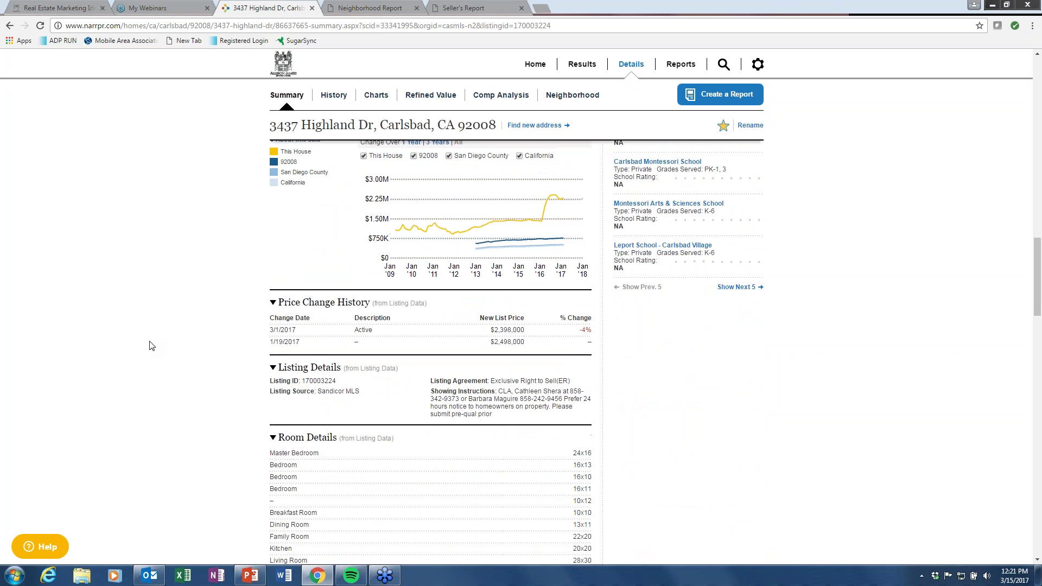
scroll(152, 346, up, 15)
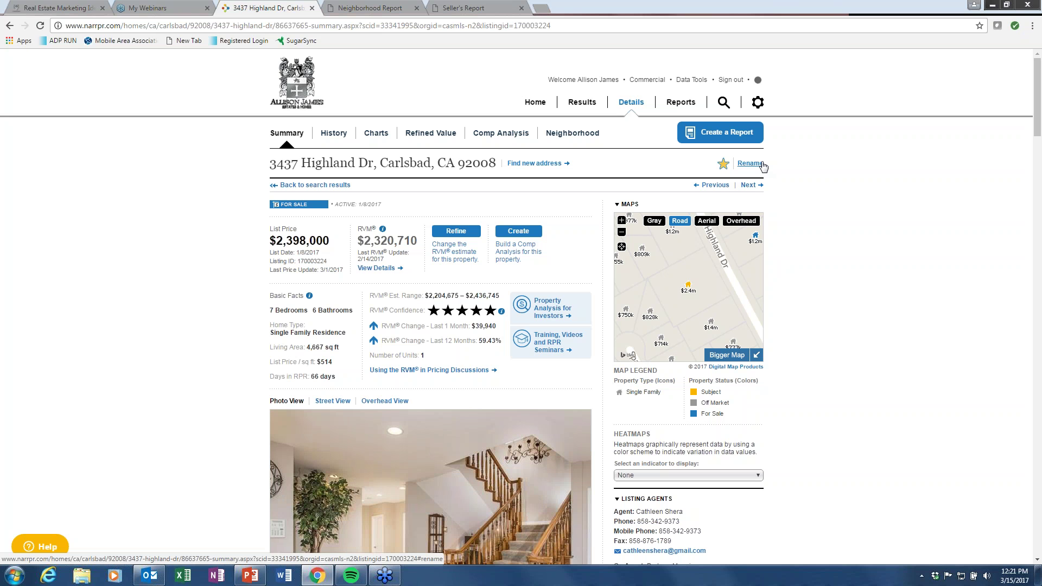
Return to the drive-time search results and scroll through the 101 listed properties, then back up to the map.
click(593, 105)
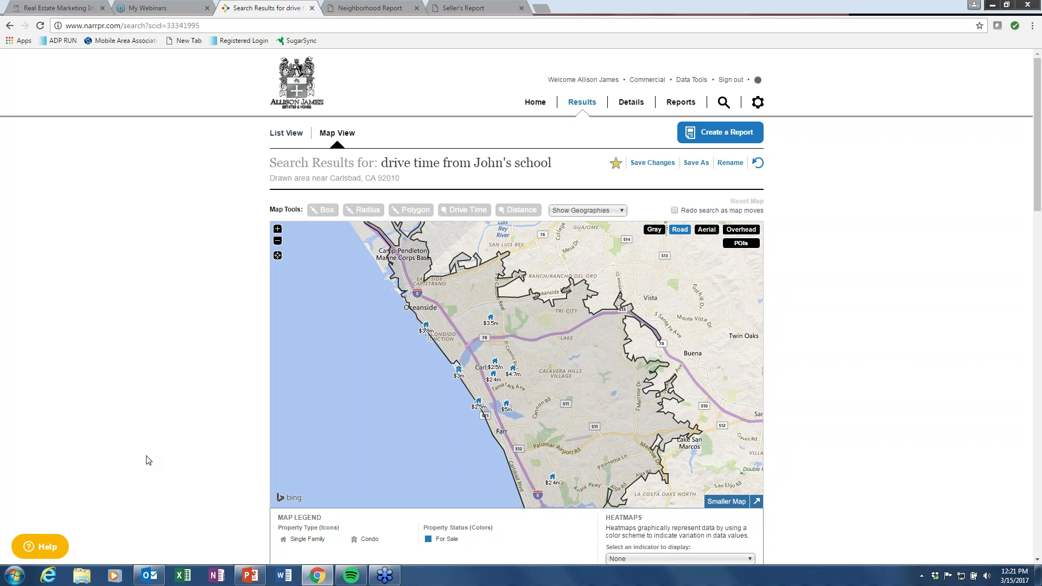
scroll(147, 460, down, 1)
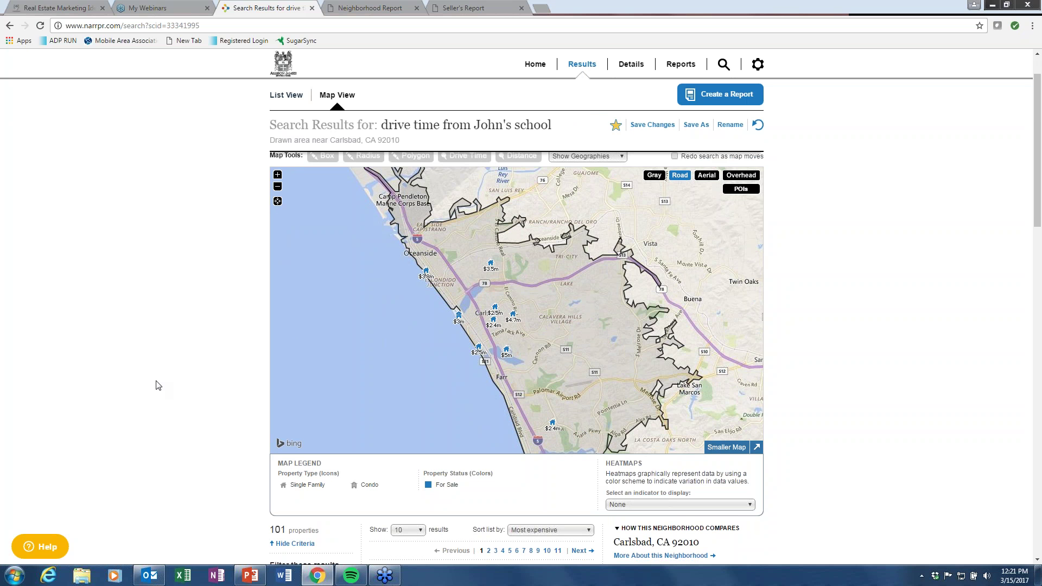
scroll(157, 386, down, 4)
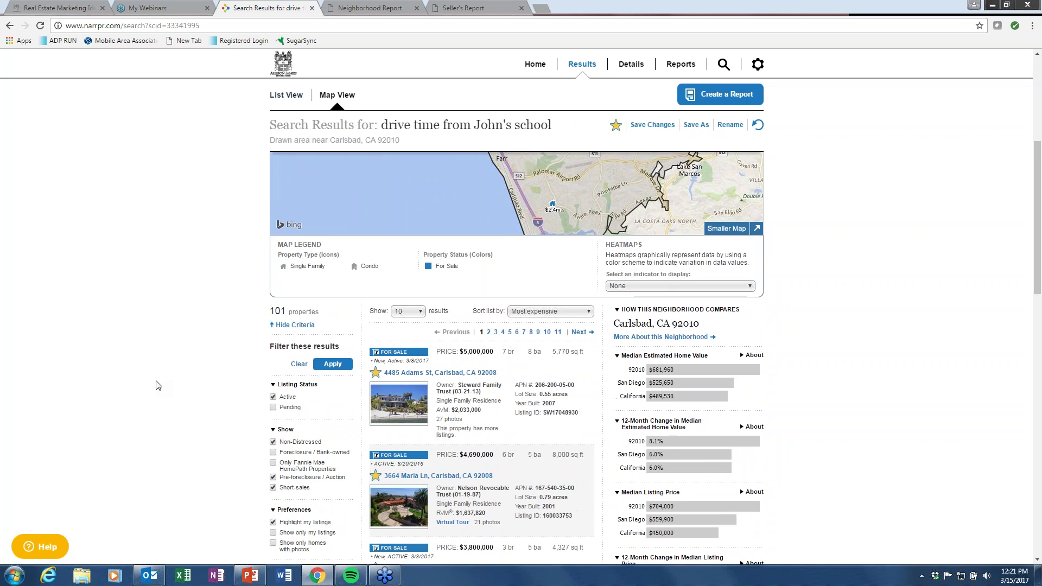
scroll(158, 385, down, 1)
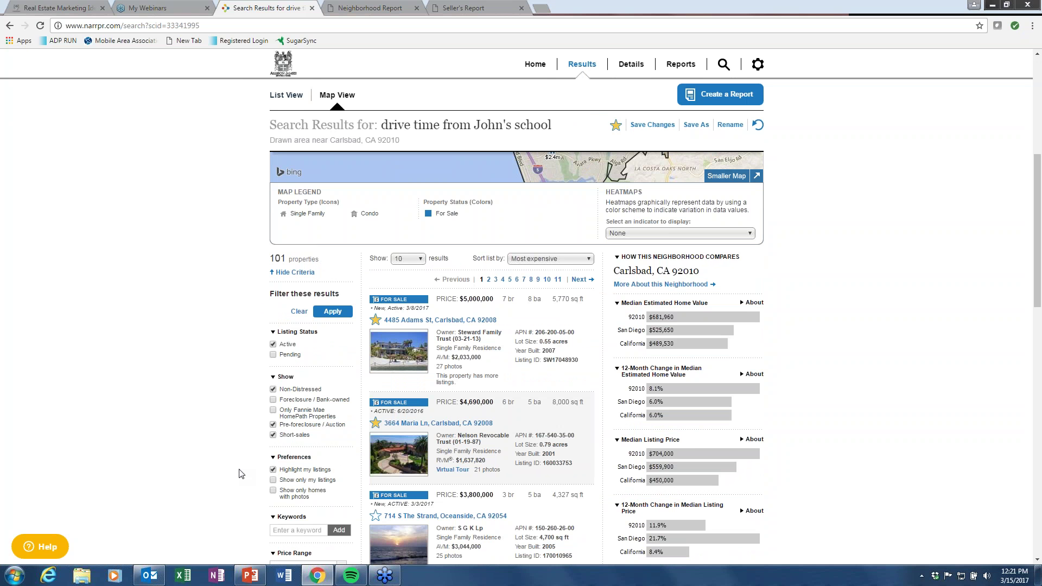
scroll(242, 474, up, 6)
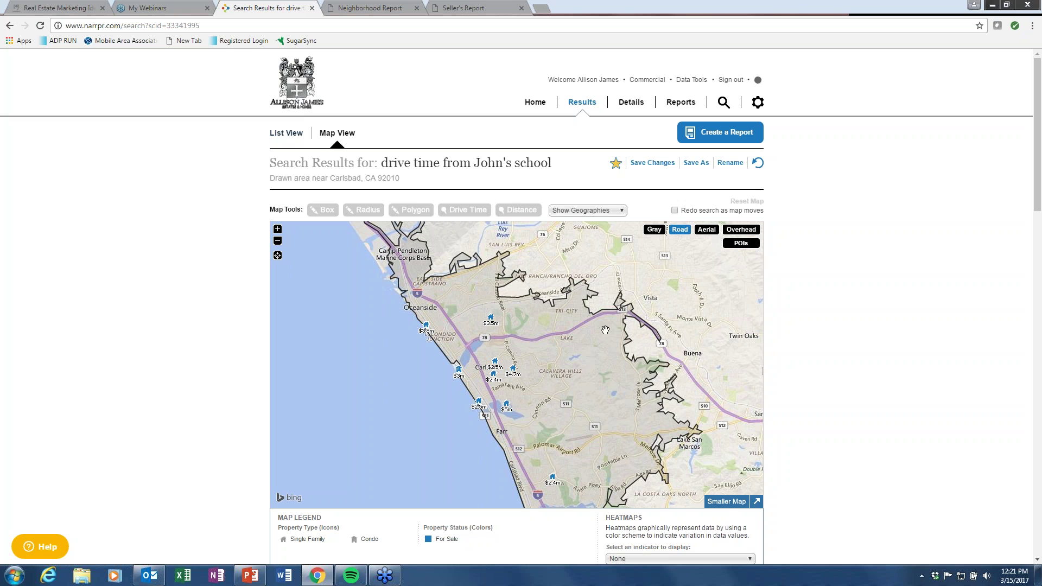
click(623, 211)
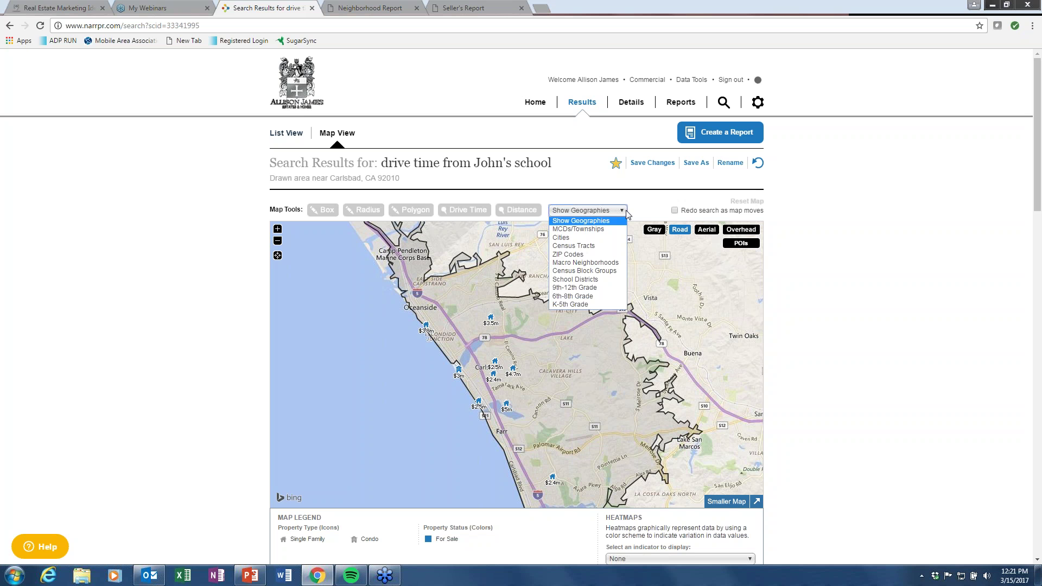
Show Macro Neighborhoods again, select the Carlsbad area and start a Neighborhood Report for it.
click(592, 263)
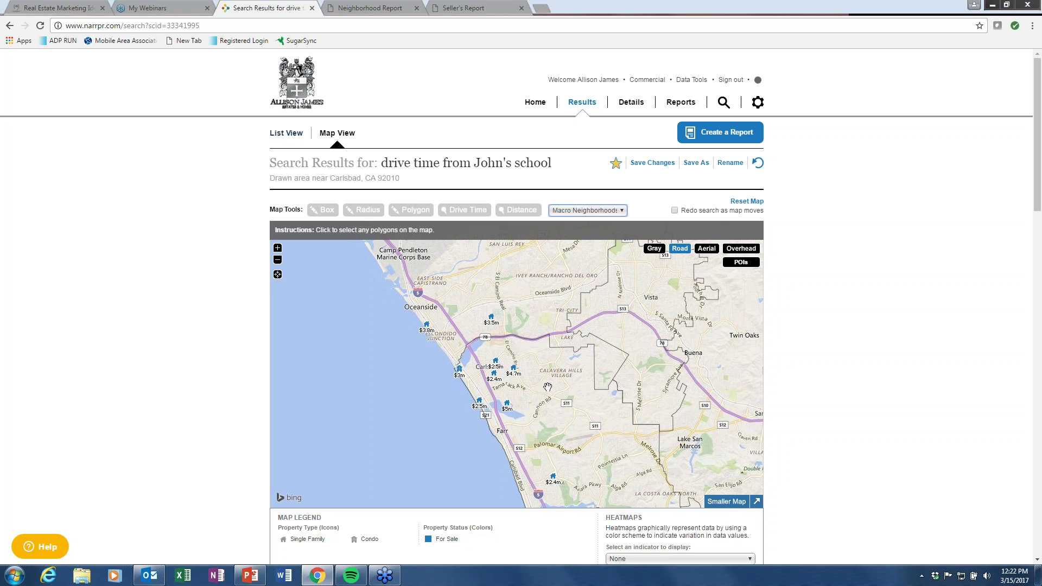
click(579, 424)
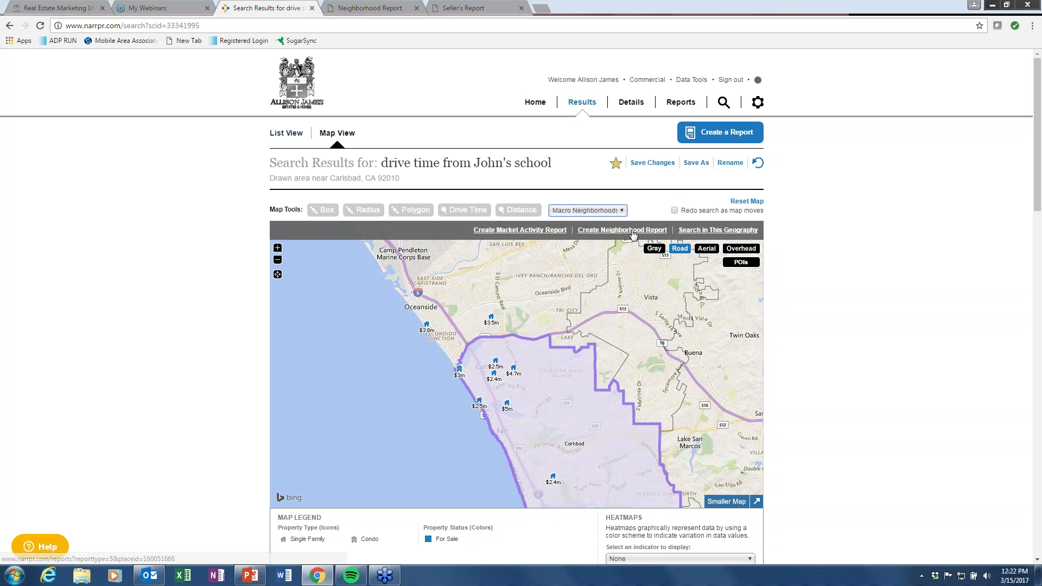
click(633, 231)
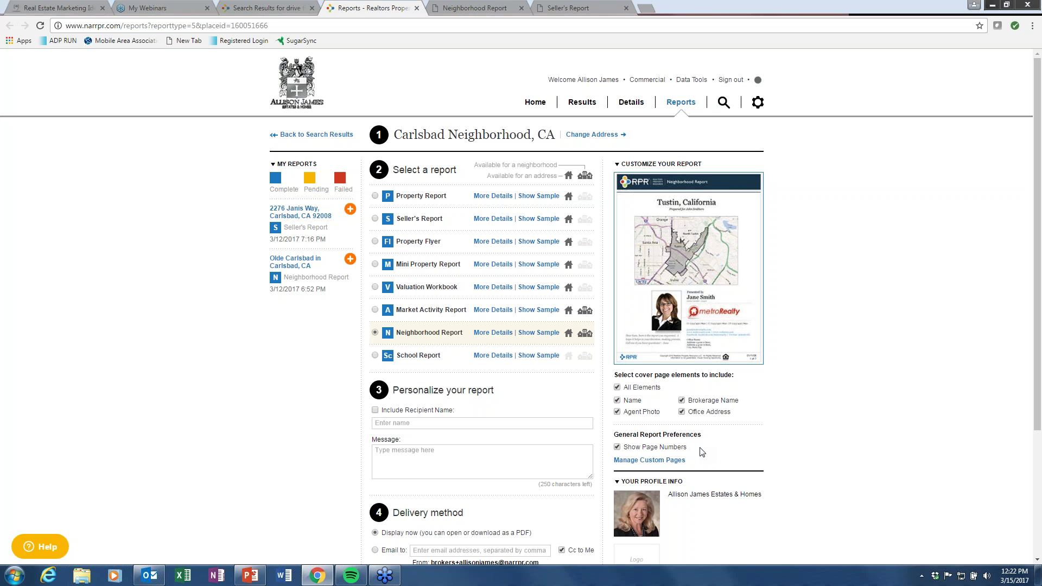
Include the buyer's name as recipient and add the message 'Great property!' to the report.
click(375, 411)
text(B)
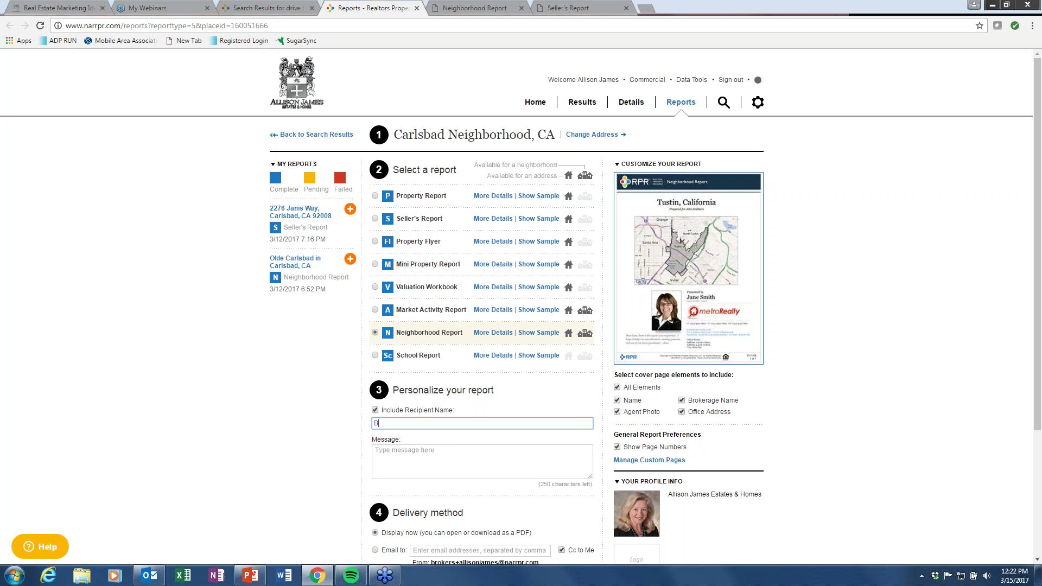
text(ob Buyer)
click(400, 458)
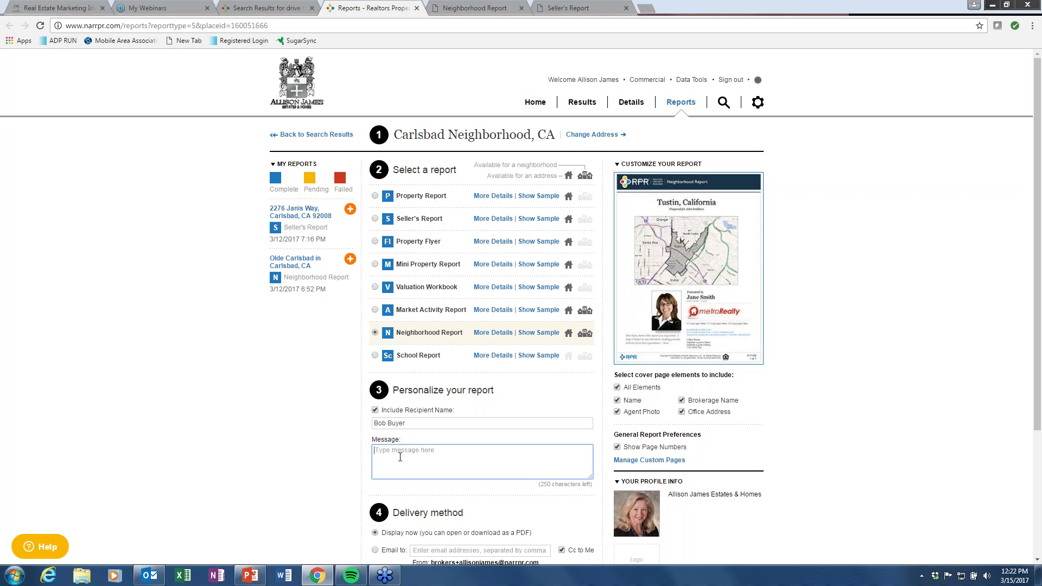
text(Great  property!)
scroll(304, 512, down, 2)
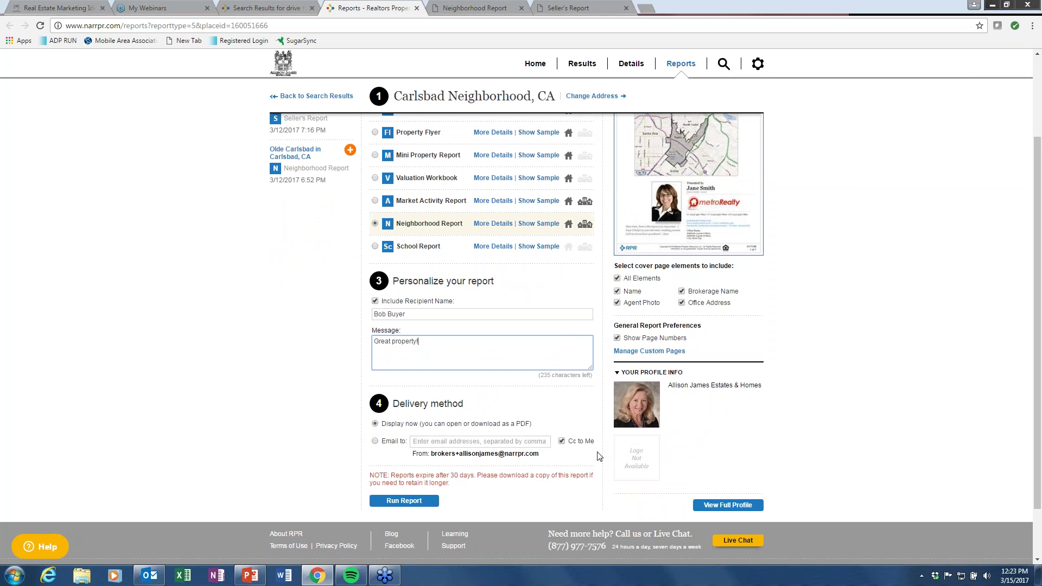
scroll(181, 427, up, 2)
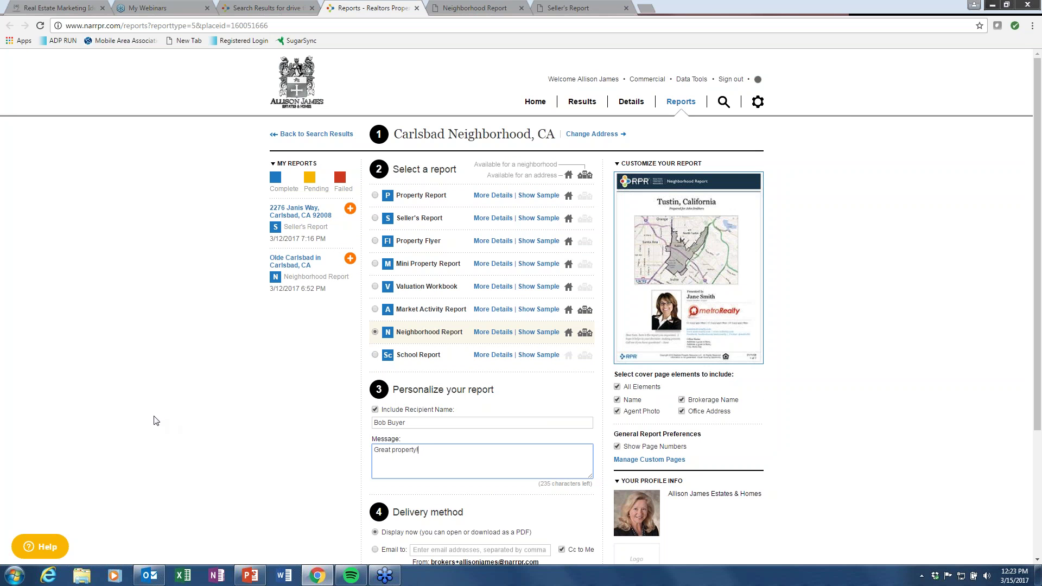
Preview the Neighborhood Report sample, then review its content options with all four neighborhood stats sections included.
click(550, 333)
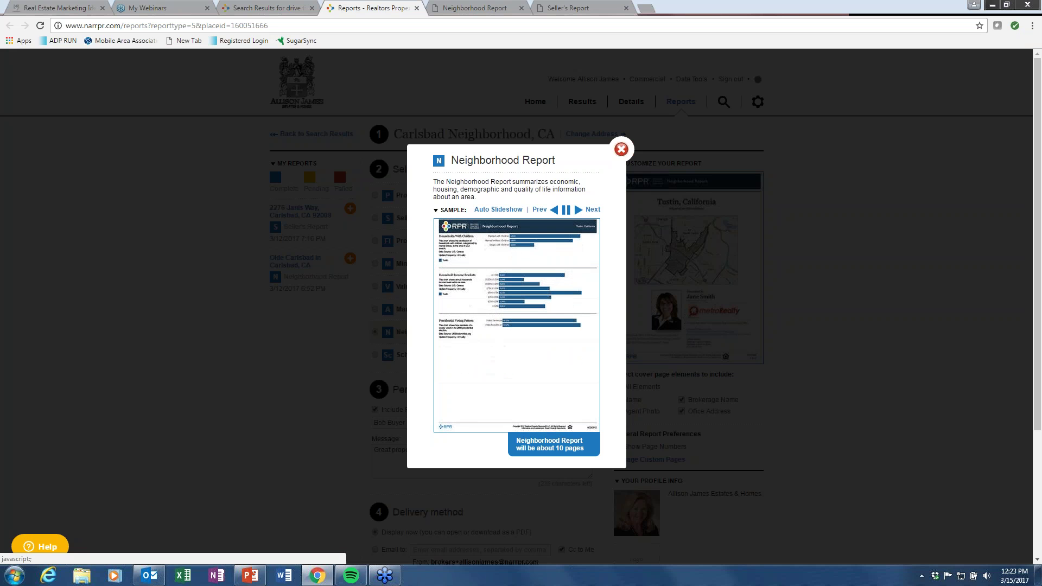
click(622, 149)
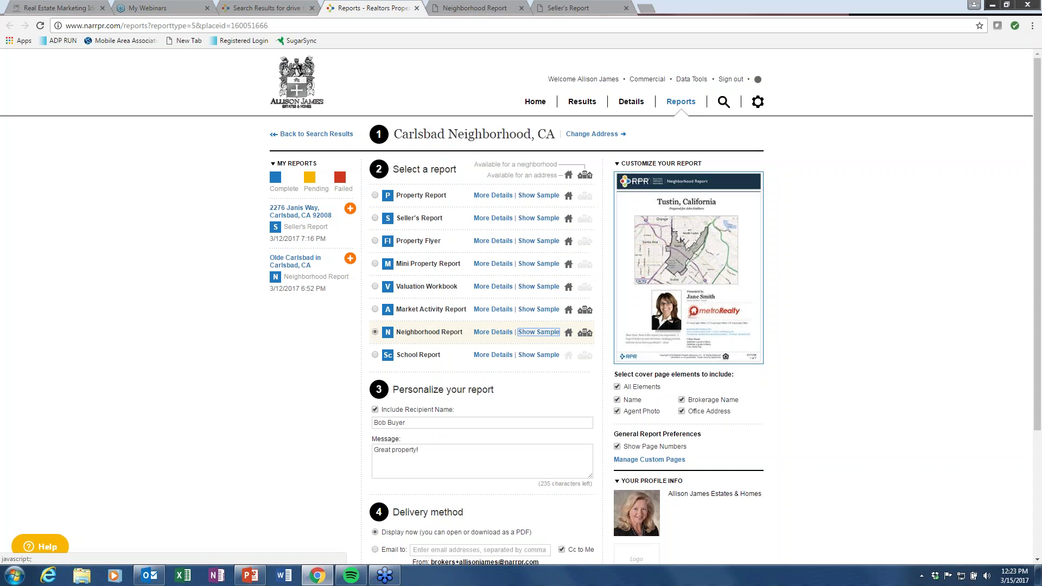
click(495, 337)
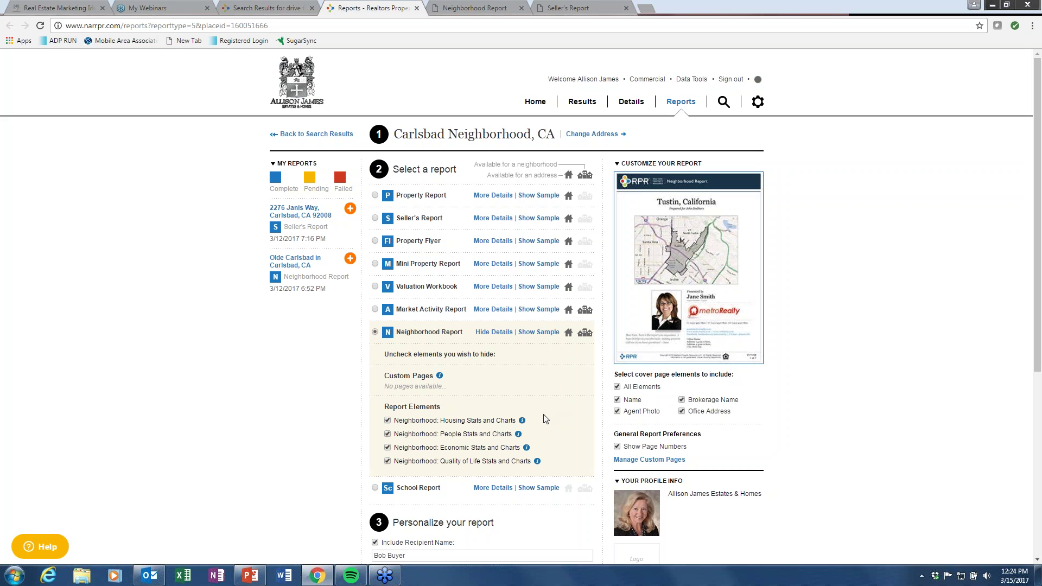
mouse_move(522, 422)
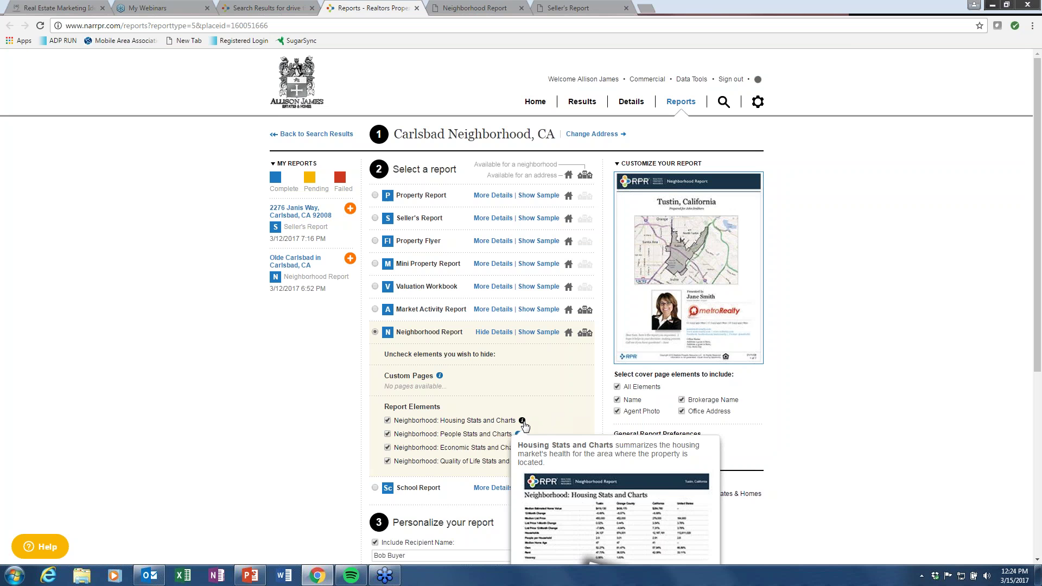
scroll(524, 426, down, 3)
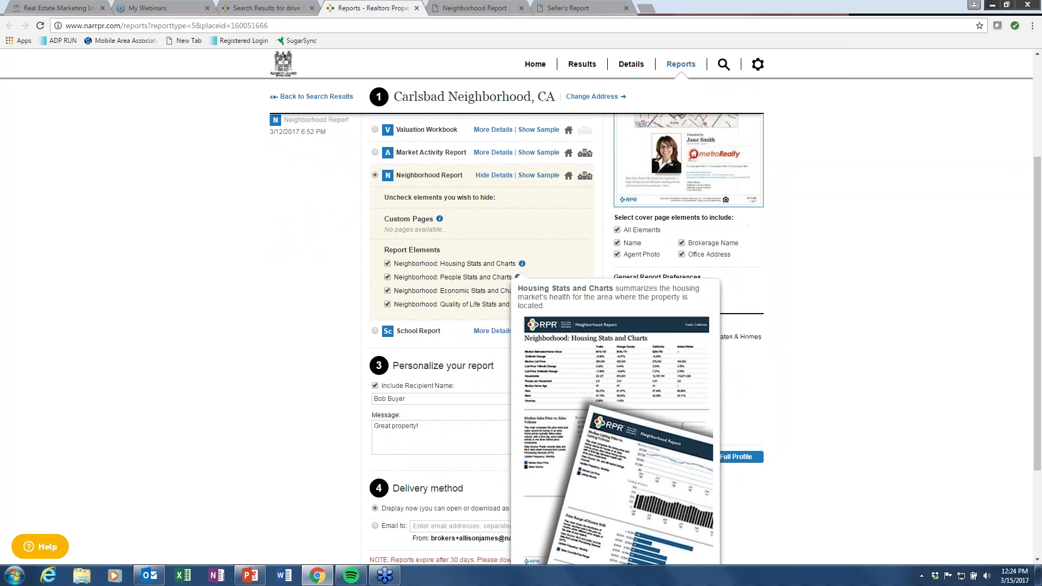
scroll(524, 426, down, 2)
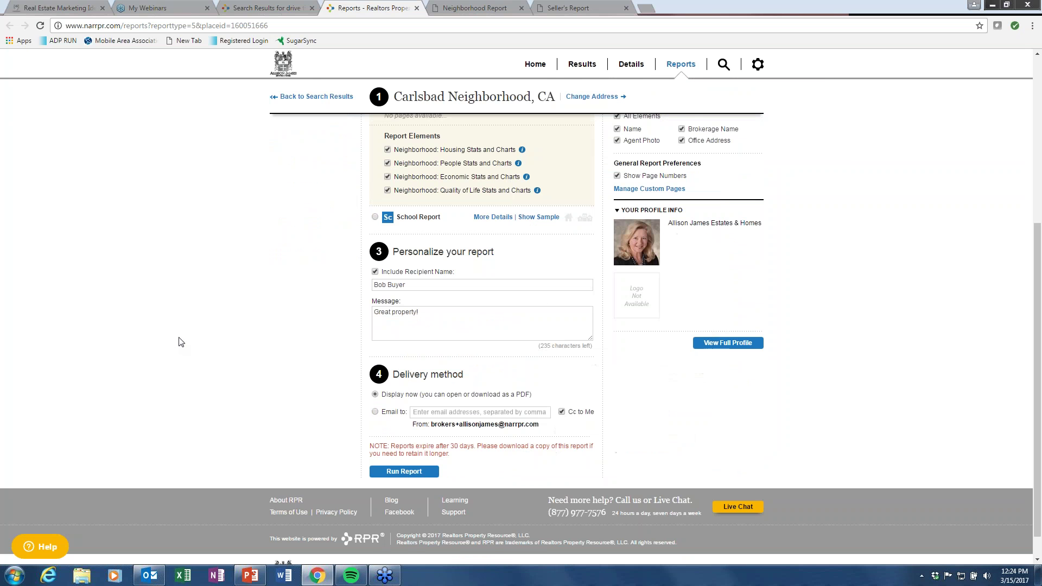
scroll(180, 342, up, 2)
scroll(181, 342, up, 3)
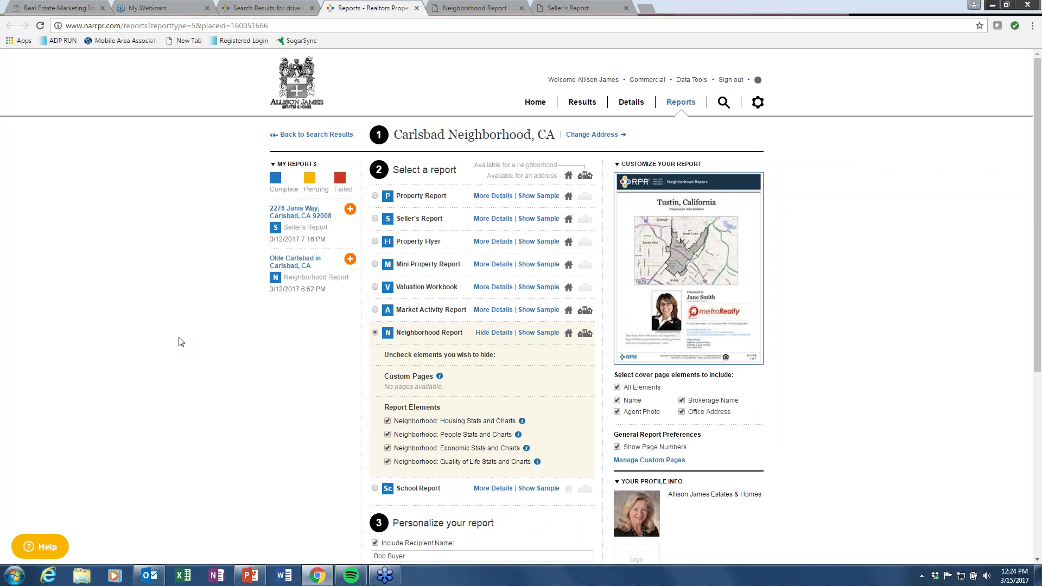
scroll(279, 370, down, 1)
Run the personalised Carlsbad Neighborhood Report, then bring up the earlier Olde Carlsbad report PDF.
click(495, 279)
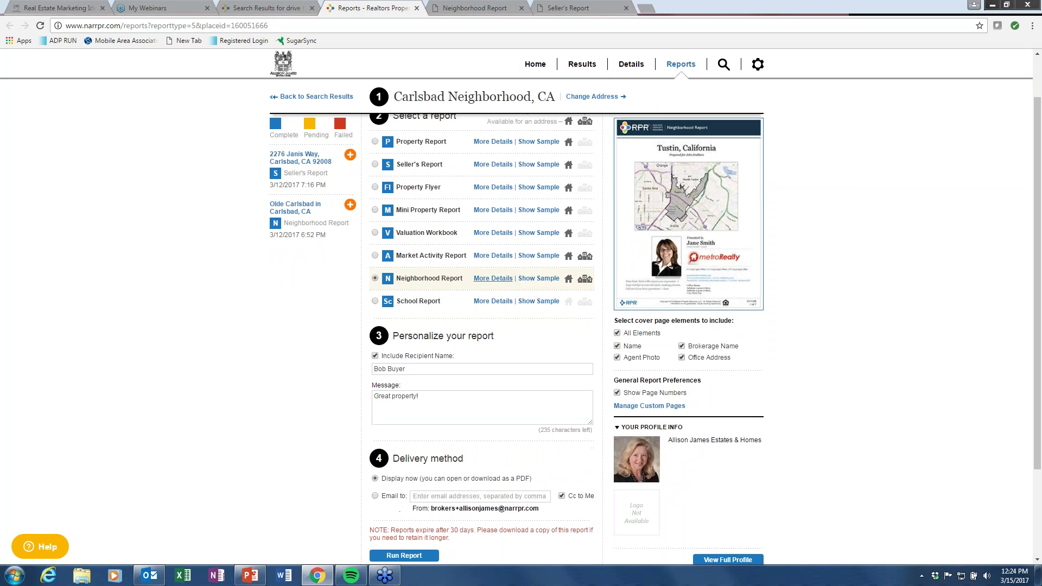
scroll(205, 394, down, 2)
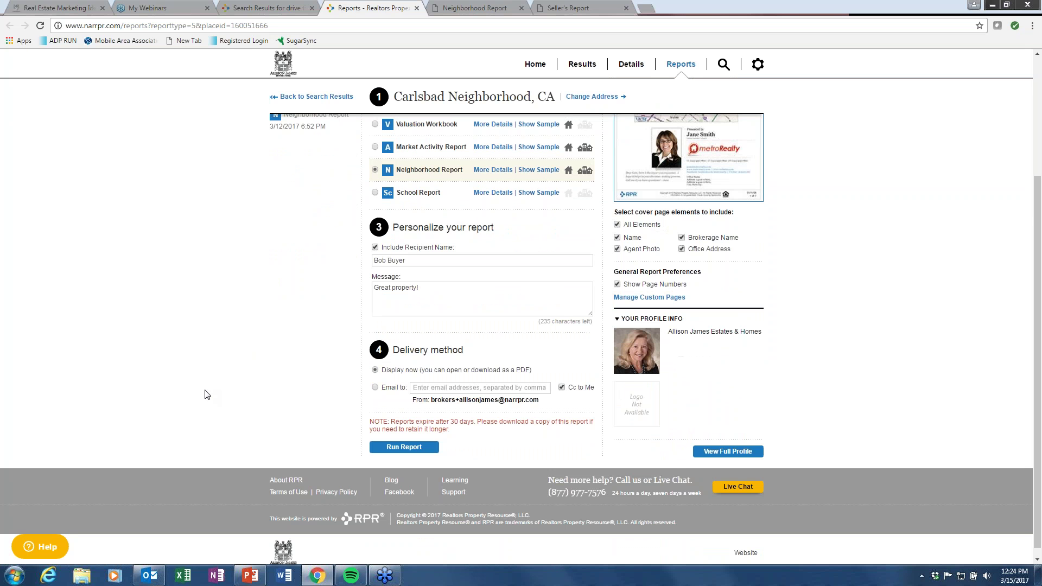
click(393, 448)
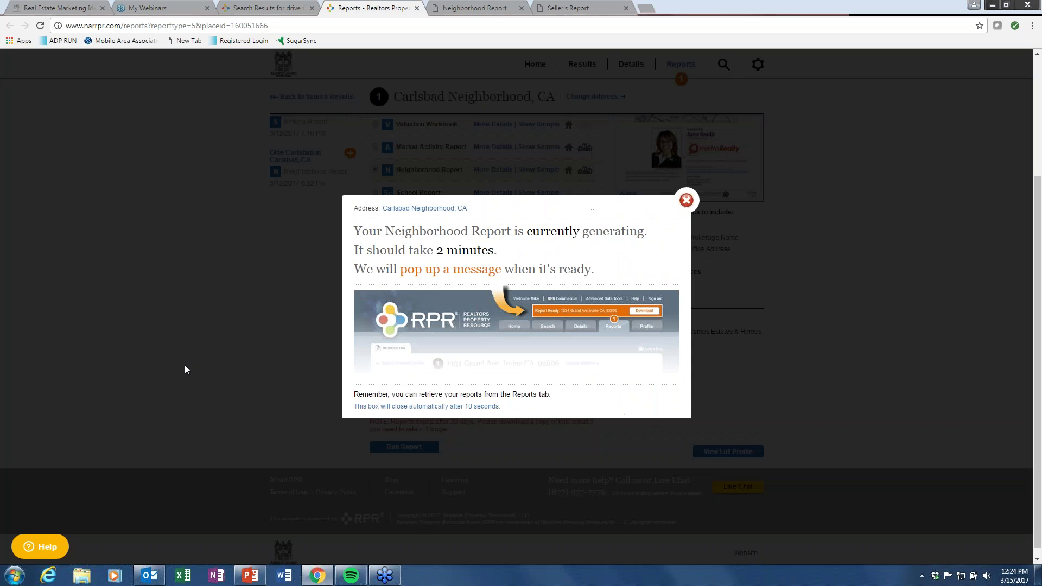
click(686, 200)
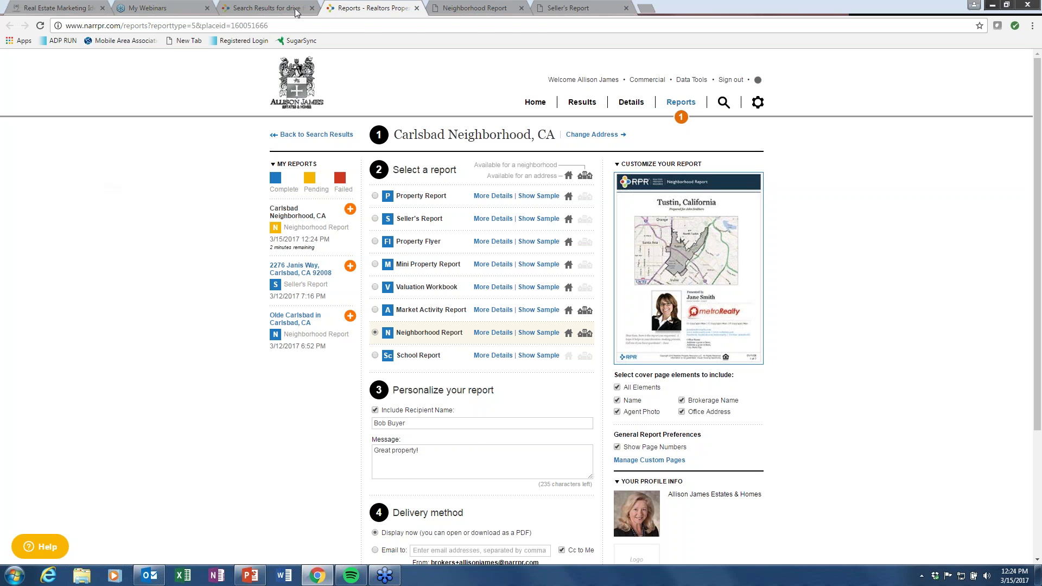
click(486, 8)
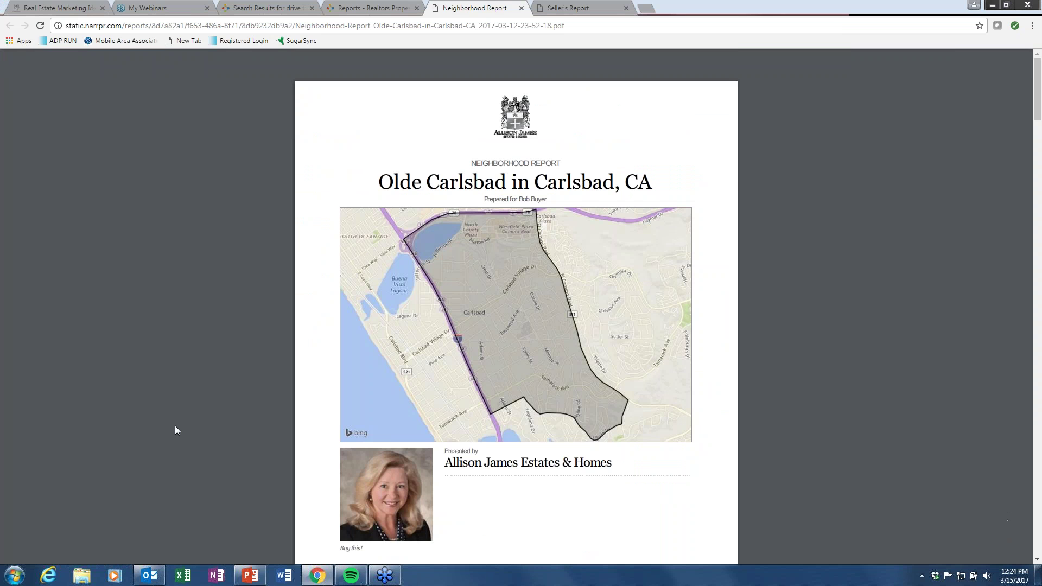
Scroll the Olde Carlsbad report PDF from its cover map past Housing Stats to the People Stats and Charts page.
scroll(175, 430, down, 3)
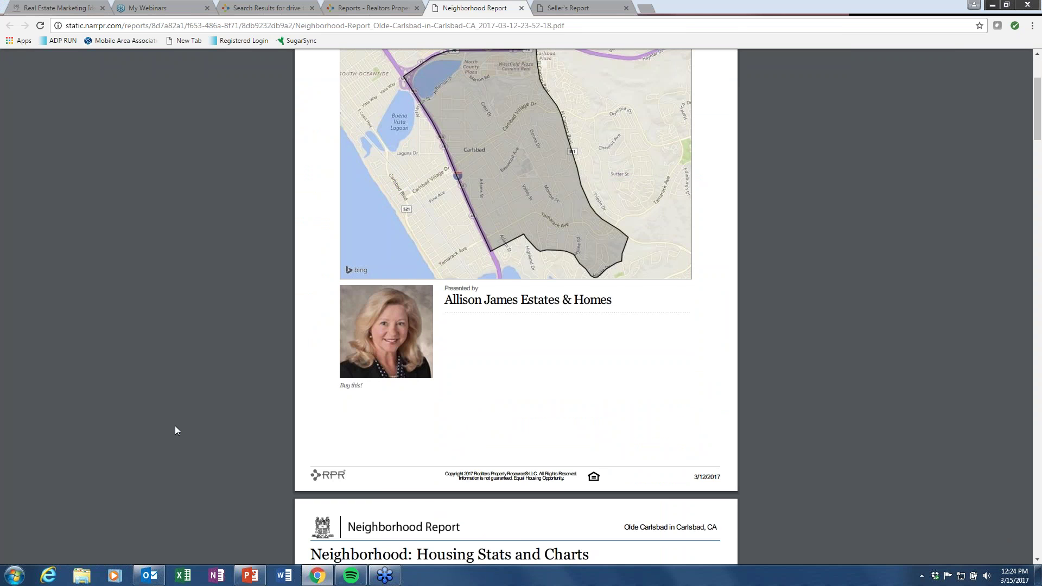
scroll(175, 427, up, 1)
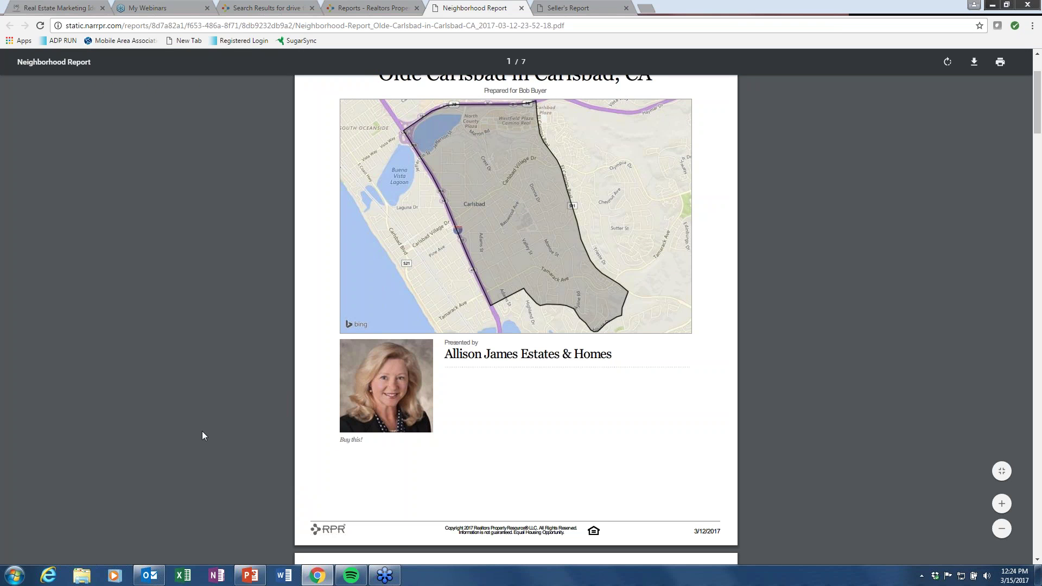
scroll(202, 432, down, 7)
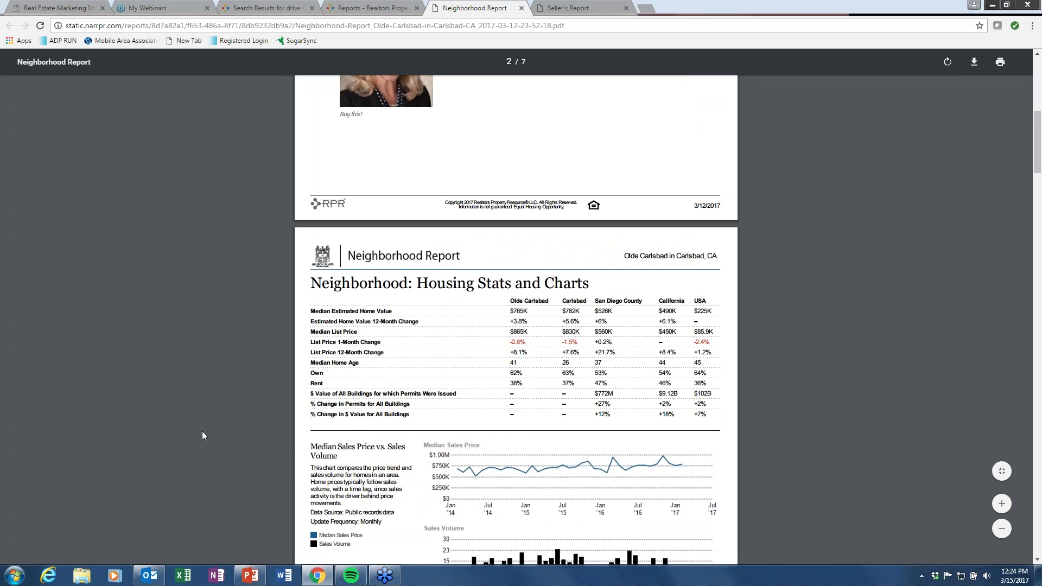
scroll(202, 431, down, 1)
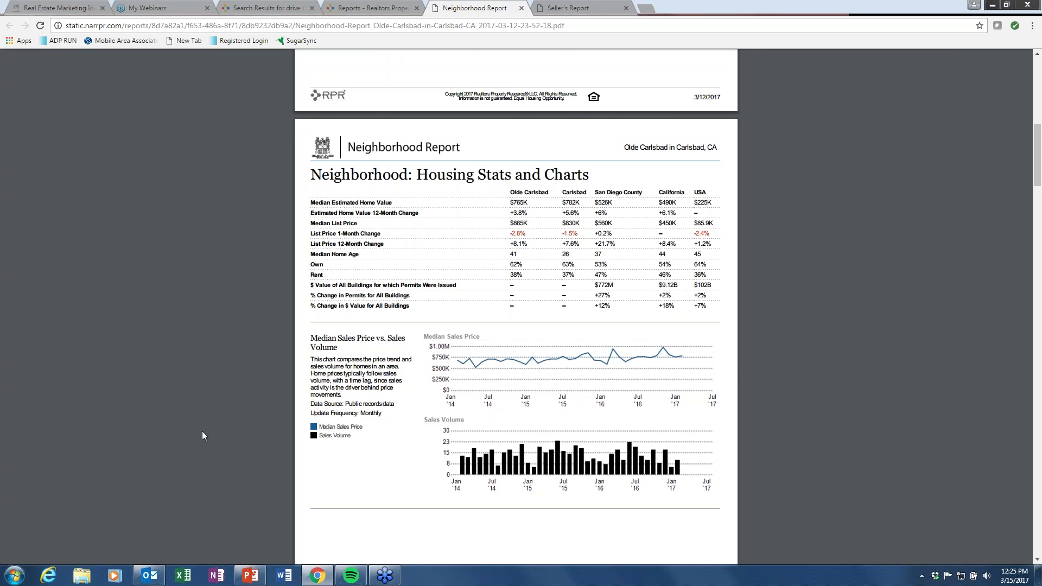
scroll(202, 432, down, 10)
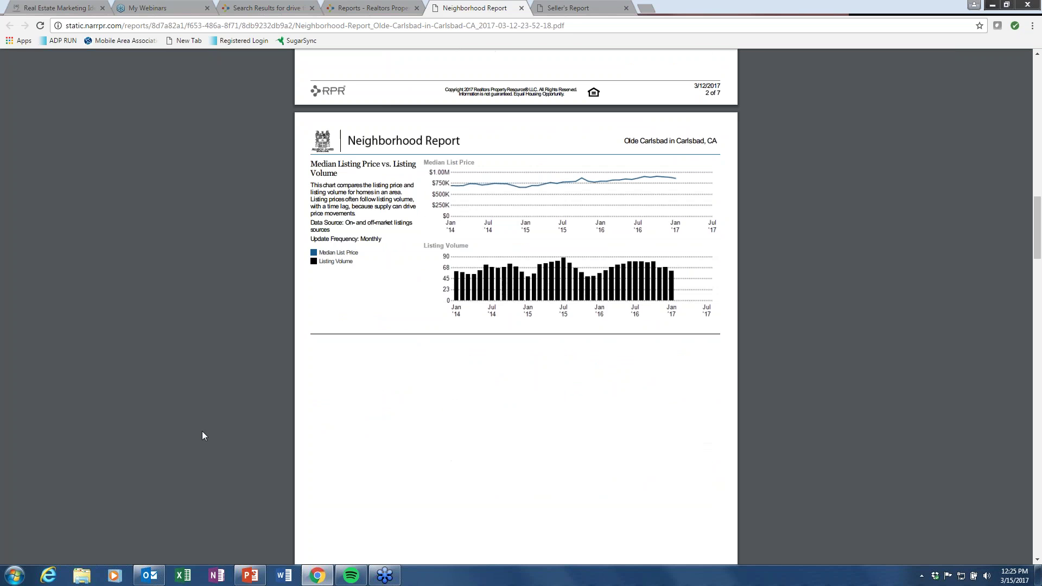
scroll(202, 432, down, 4)
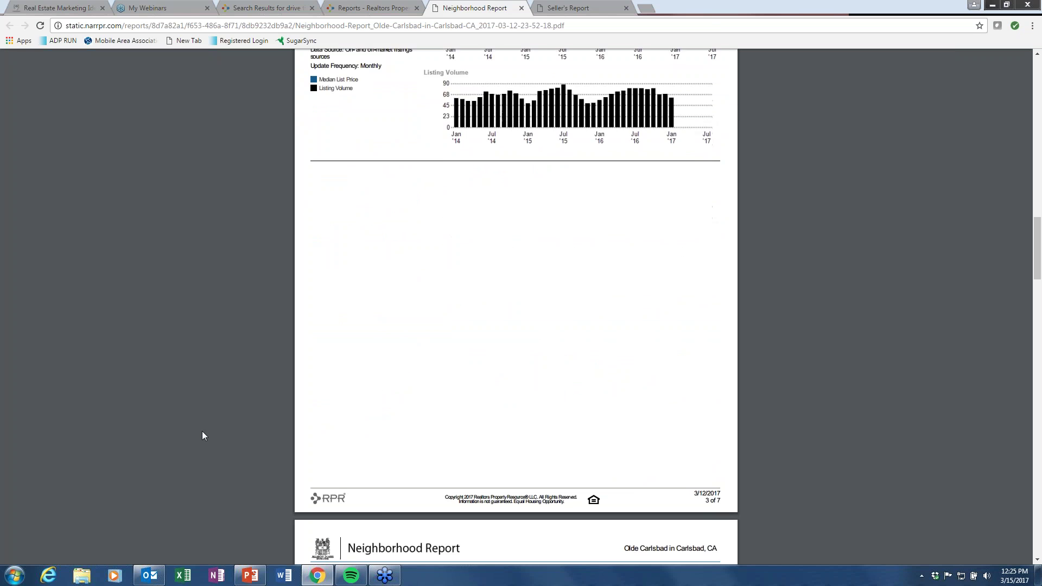
scroll(202, 436, down, 10)
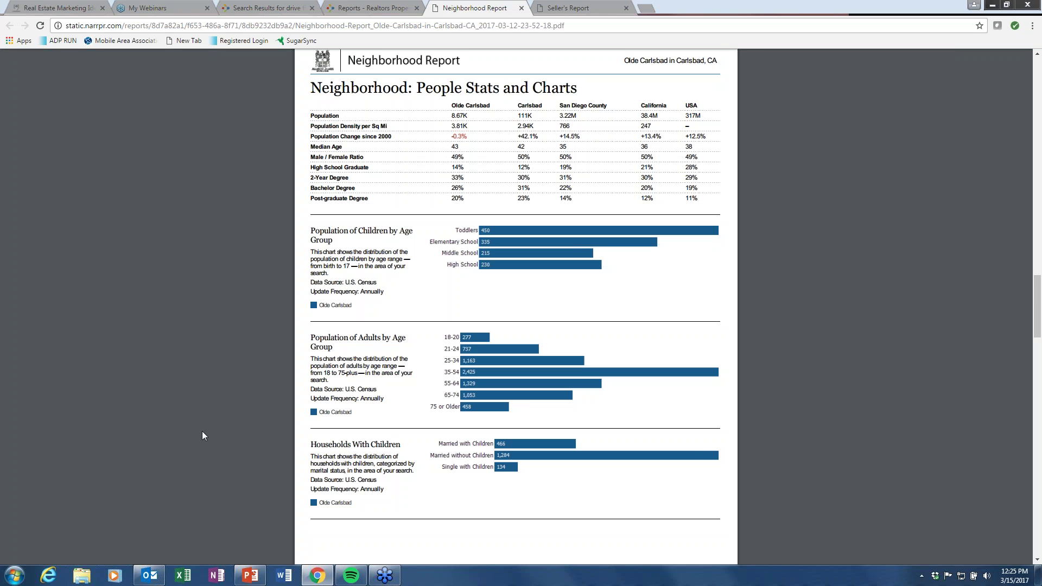
Scroll on to page 7 of 7: Quality of Life stats, commute charts and Walkability Scores.
scroll(202, 432, down, 3)
scroll(202, 433, down, 6)
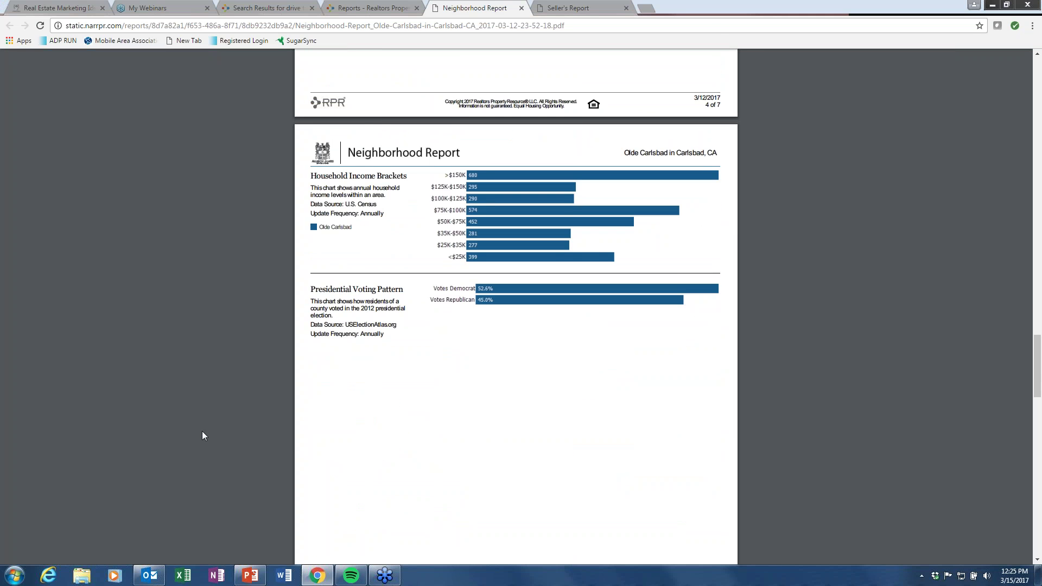
scroll(202, 432, down, 2)
scroll(202, 431, down, 10)
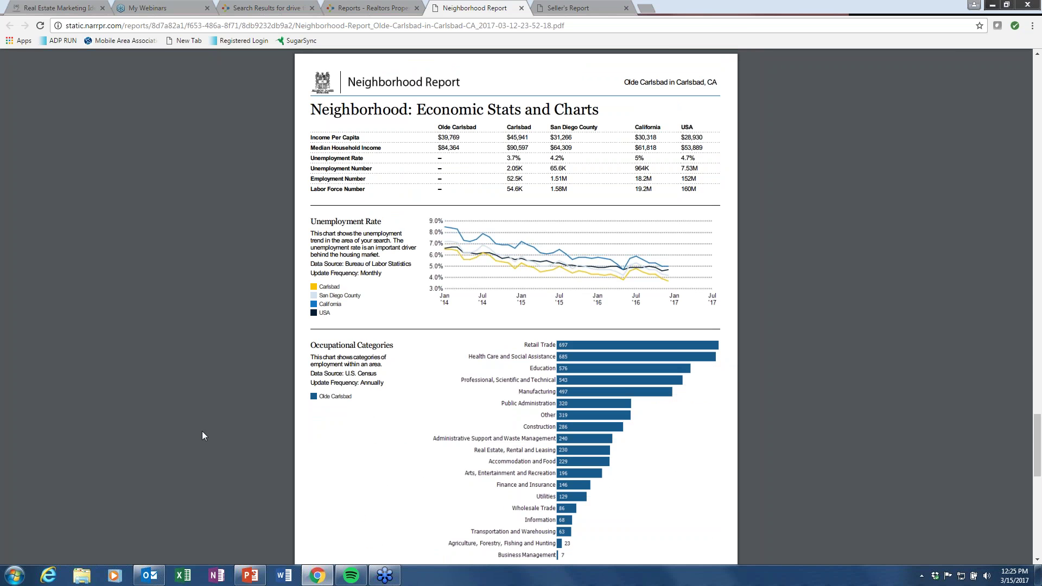
scroll(201, 431, down, 4)
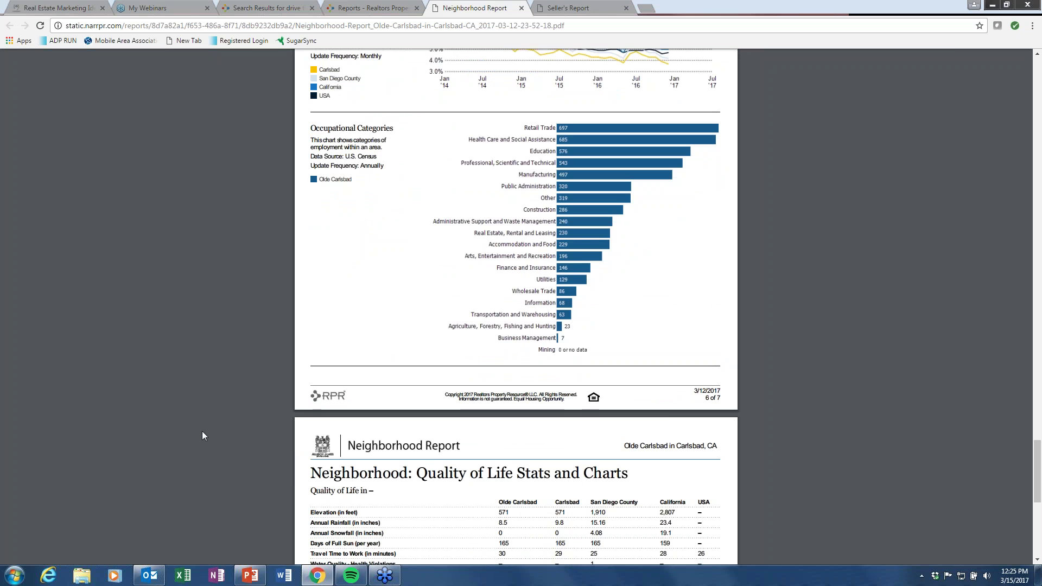
scroll(202, 432, down, 2)
scroll(202, 432, down, 2)
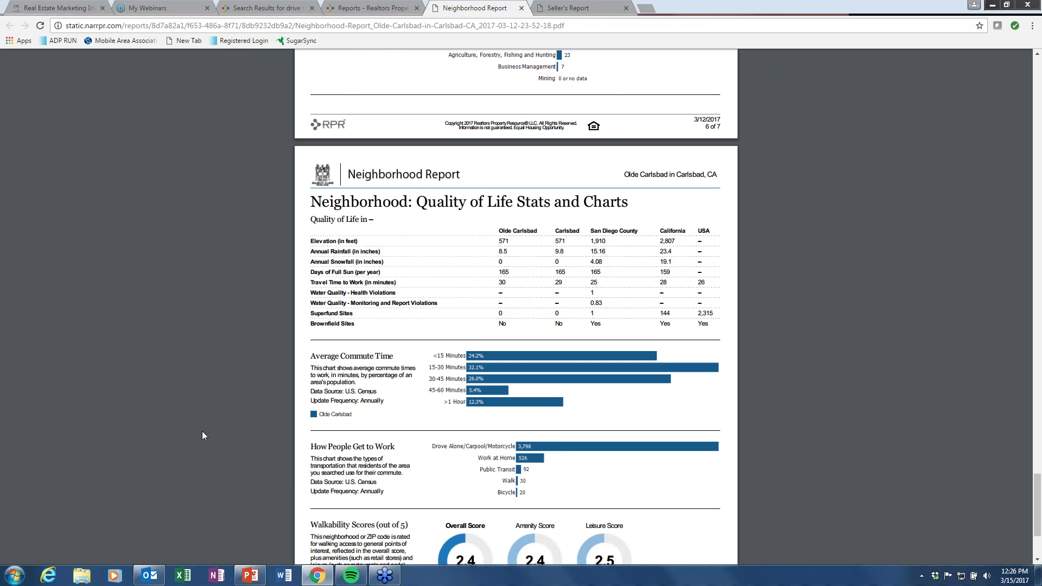
scroll(202, 436, down, 2)
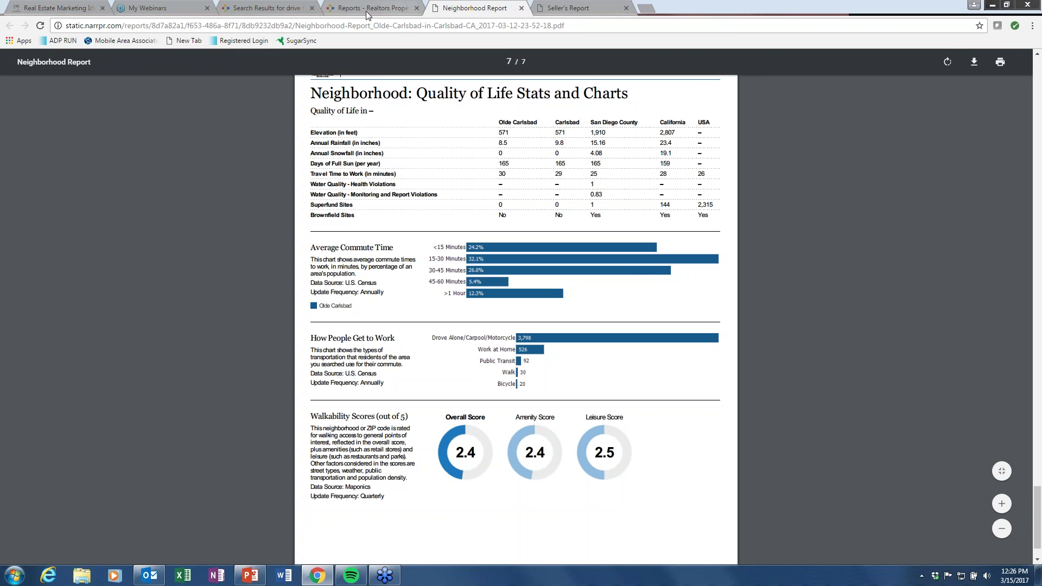
Return to the drive-time results tab, close the RPR Reports tab and bring the buyer-tour deck forward.
click(266, 8)
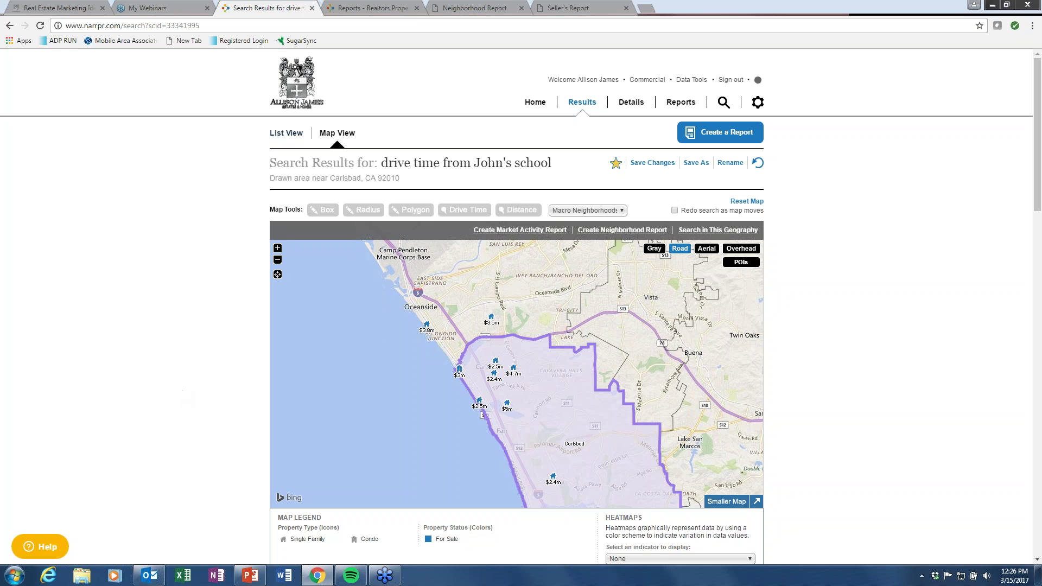
click(417, 8)
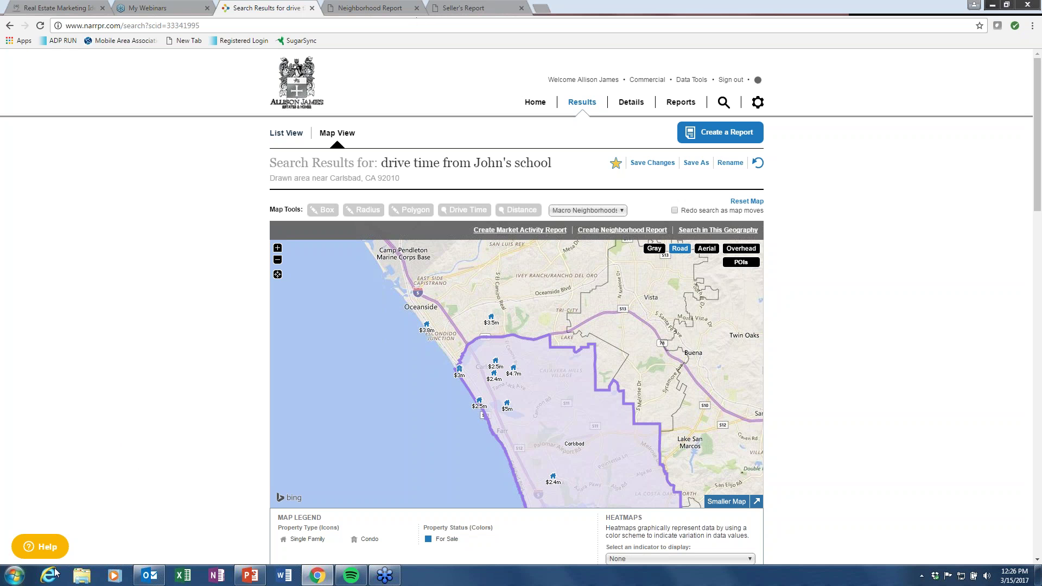
click(254, 581)
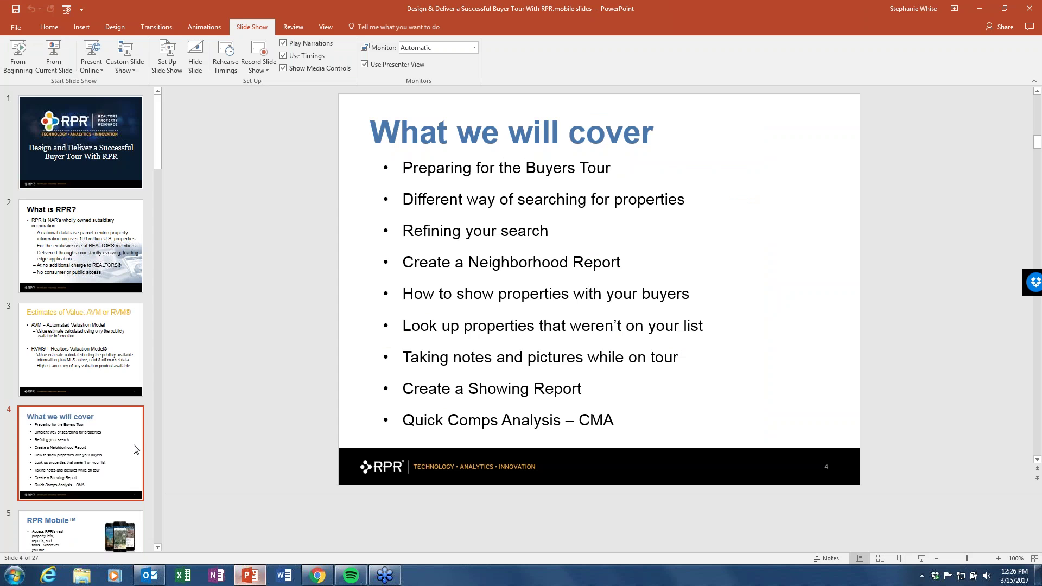
Start the slideshow full screen from slide 5, 'RPR Mobile™'.
click(69, 541)
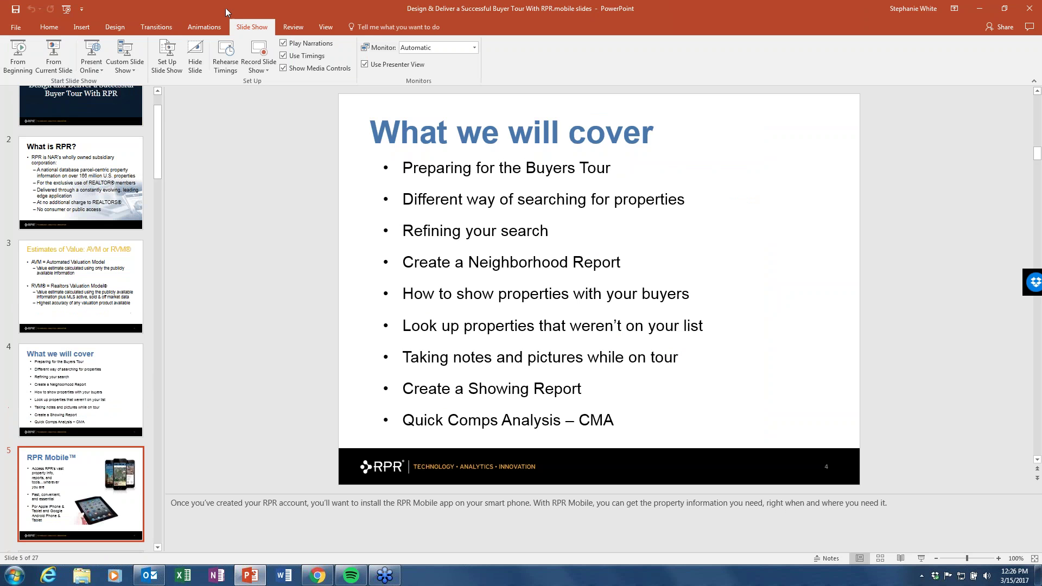
click(53, 54)
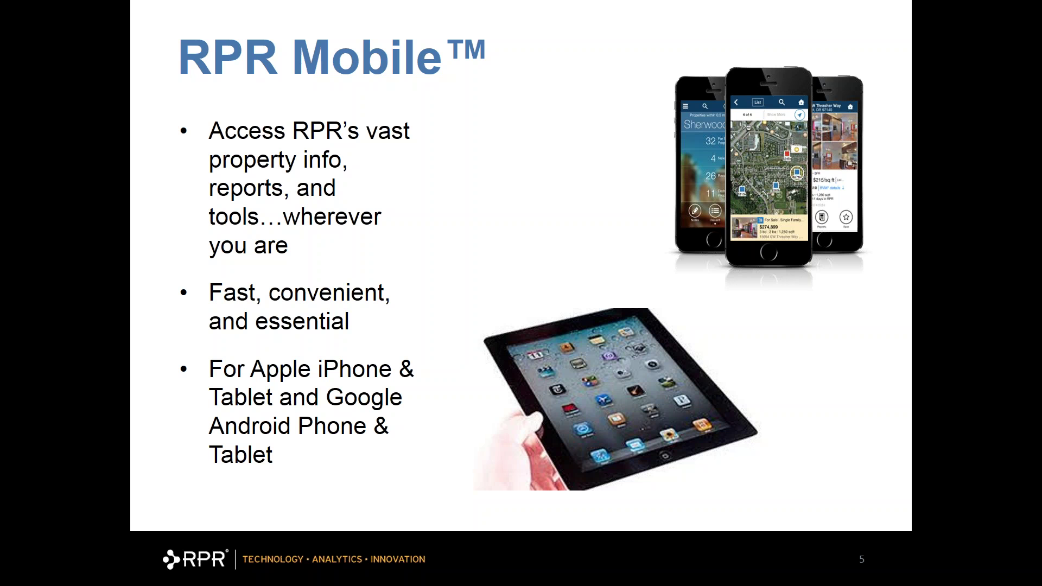
Advance to slide 6 showing the Woodcrest searches and Las Vegas market conditions app screens.
key(Right)
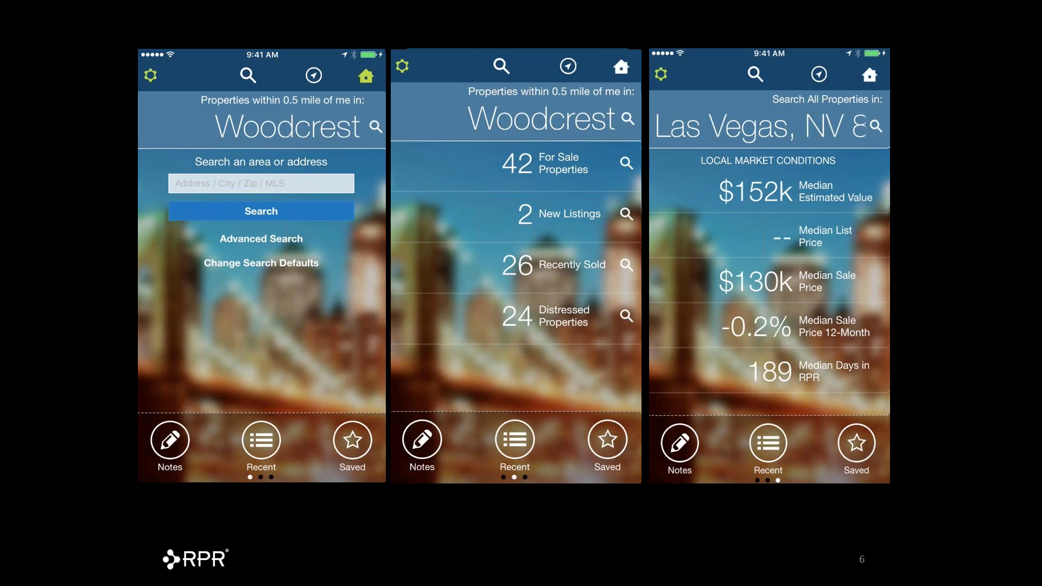
Advance to the enlarged phone screen and reveal the red circle around the app's home icon.
key(Right)
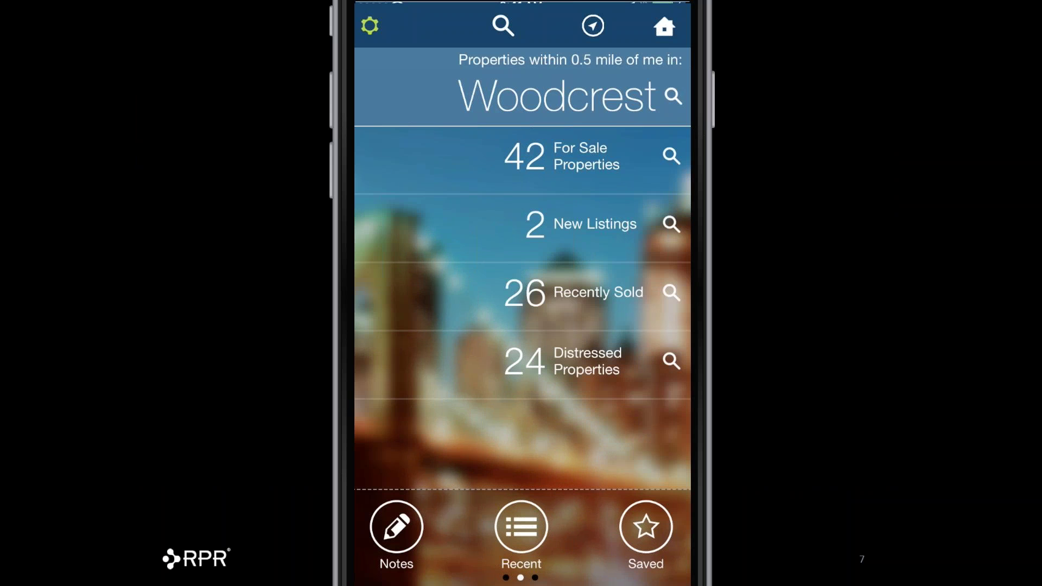
key(Right)
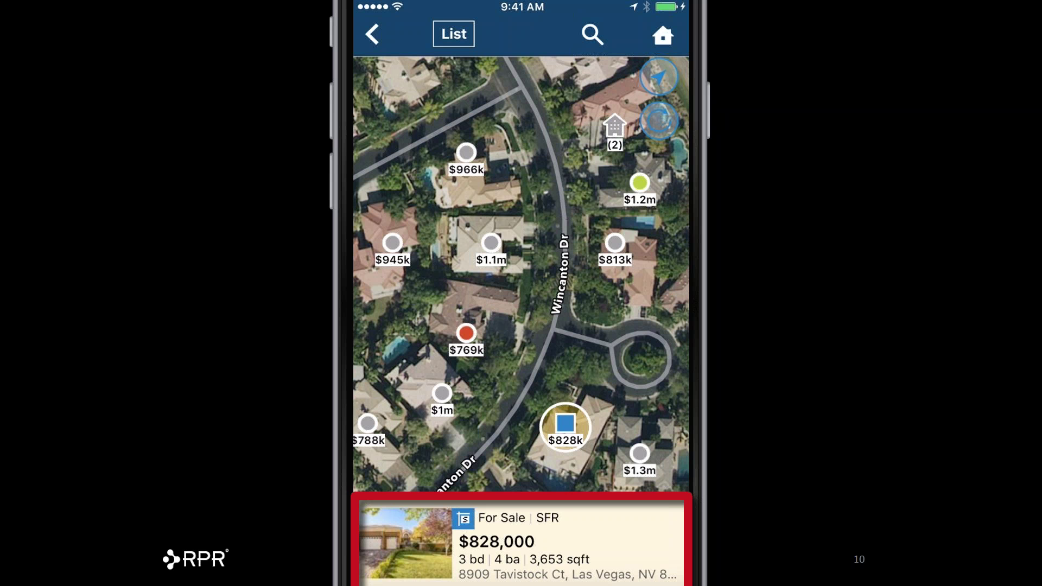
Advance to the listing's detail screen, revealing the photo arrow and the full-screen icon box.
key(Right)
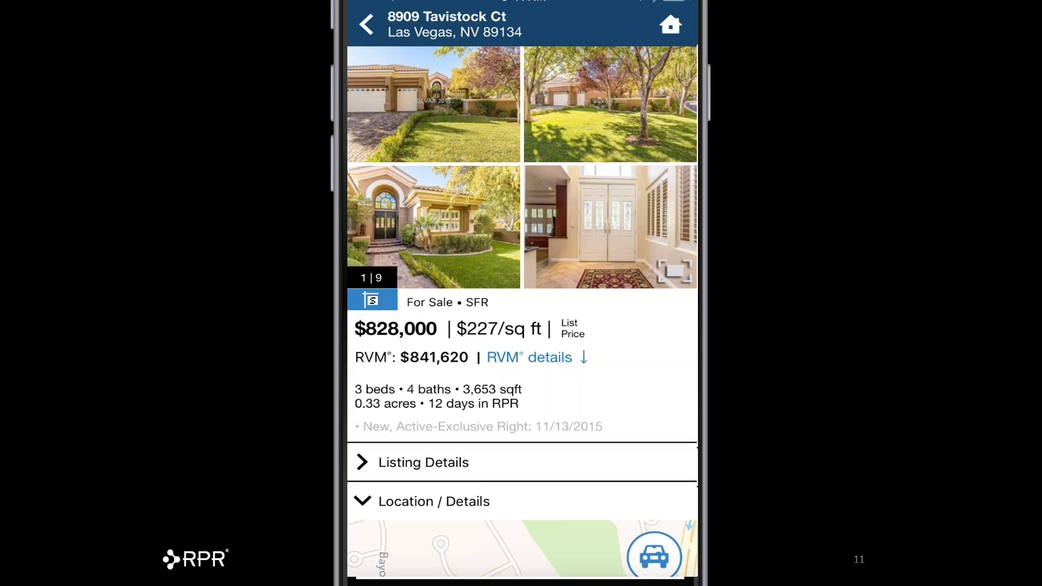
key(Right)
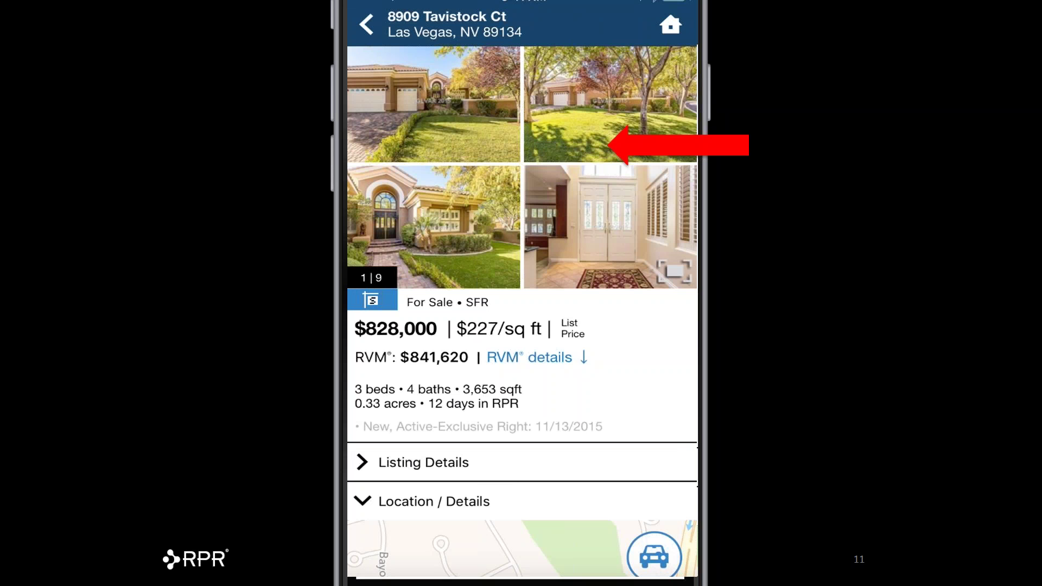
key(Right)
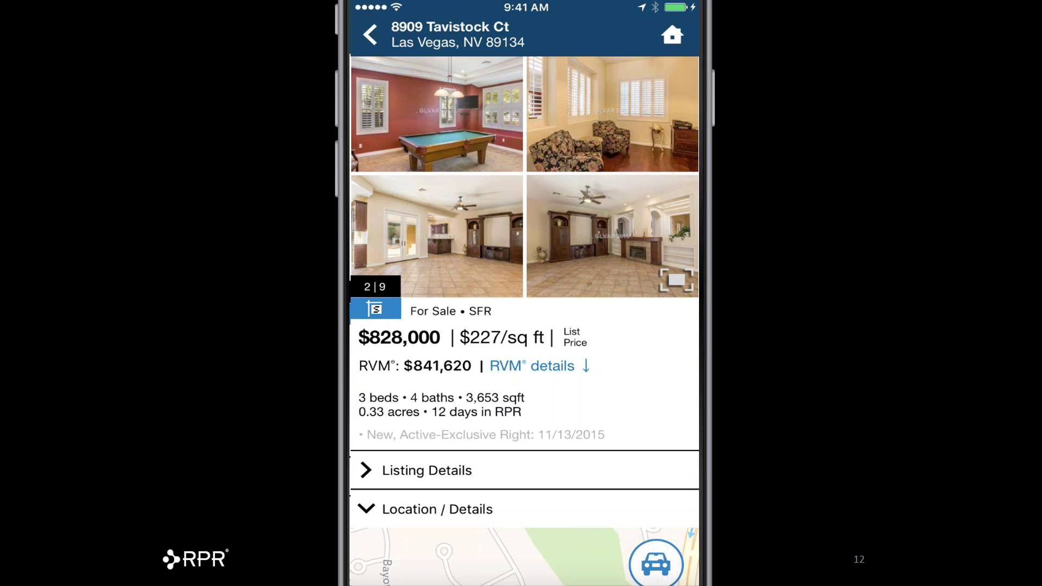
key(Right)
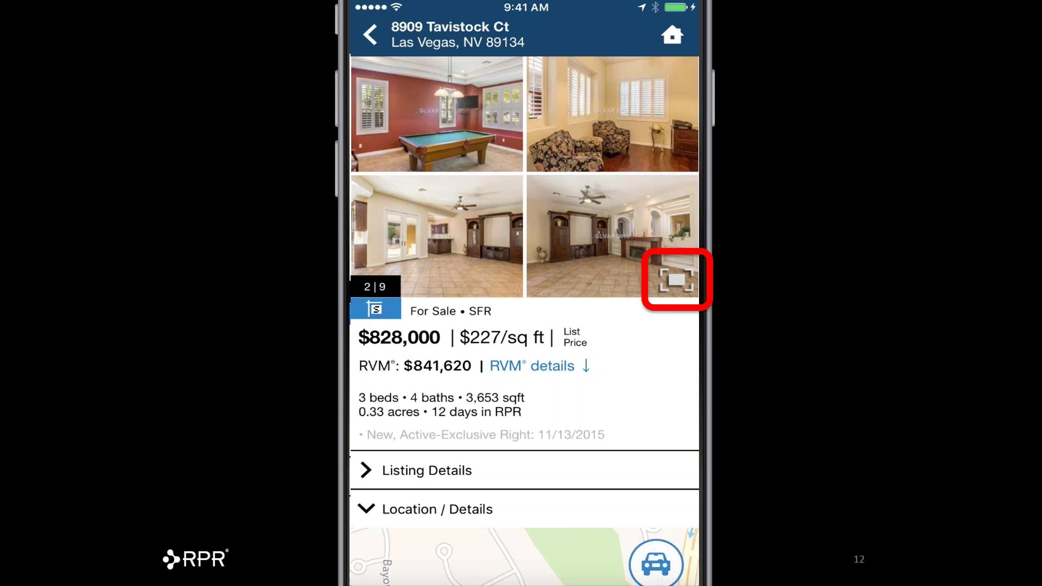
Step through the large room photos to the Location and Homeowner Facts slide.
key(Right)
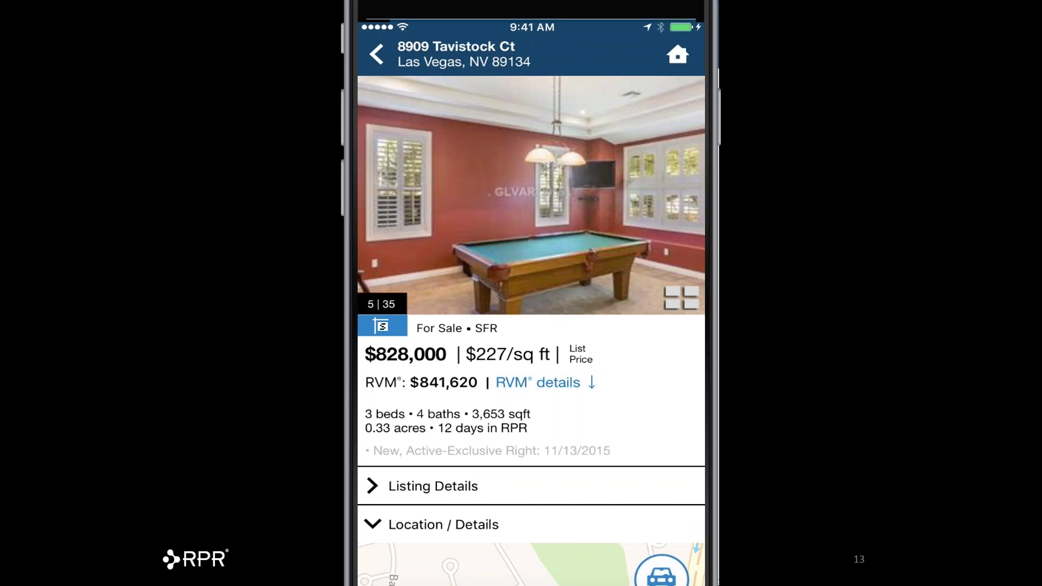
key(Right)
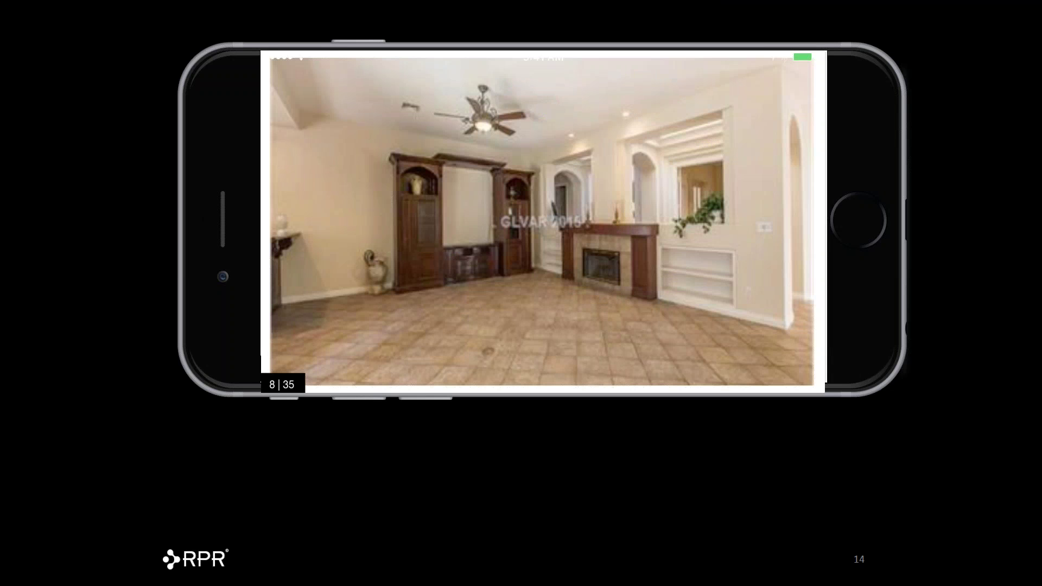
key(Right)
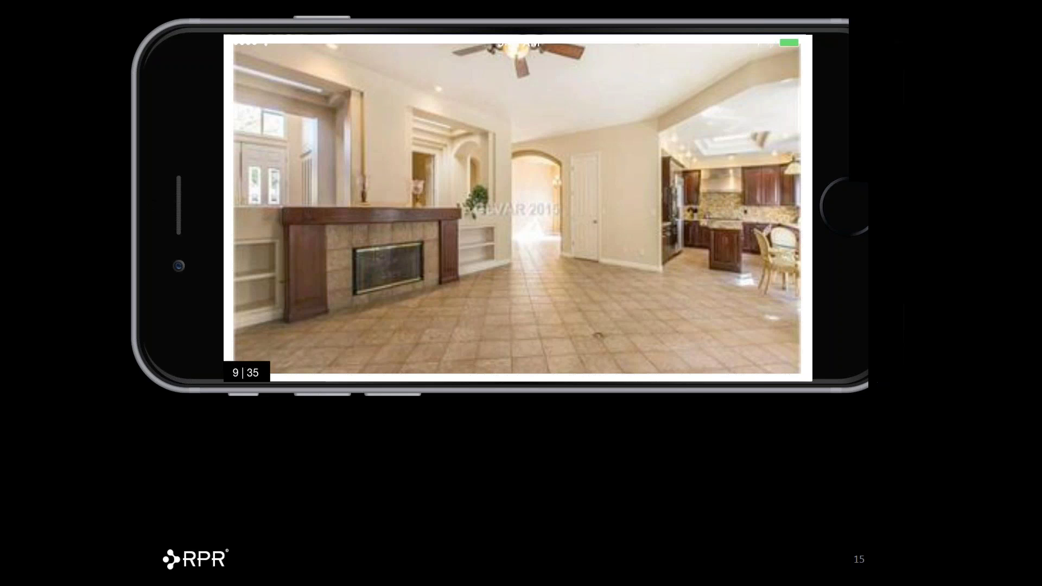
key(Right)
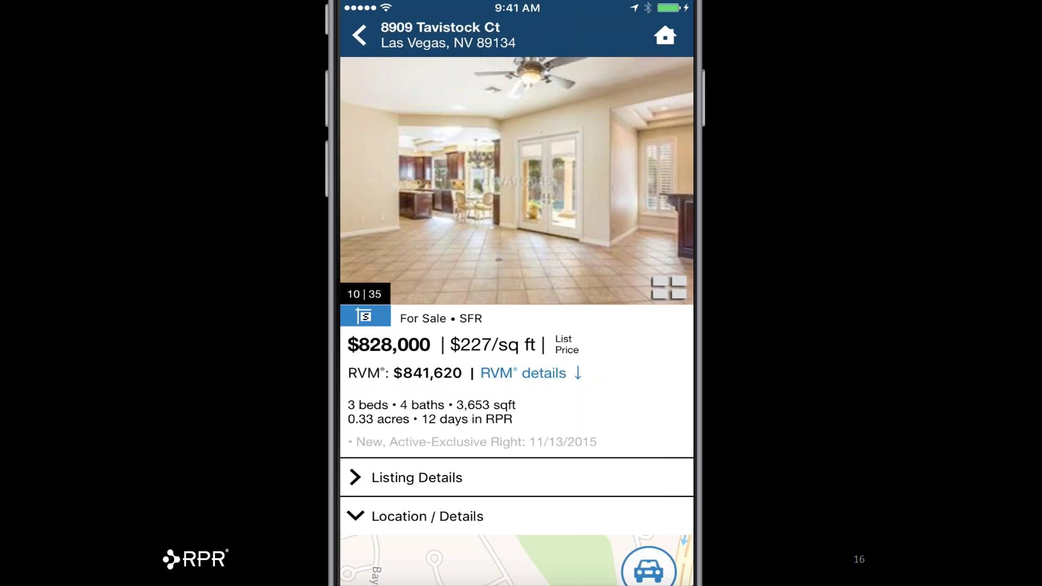
key(Right)
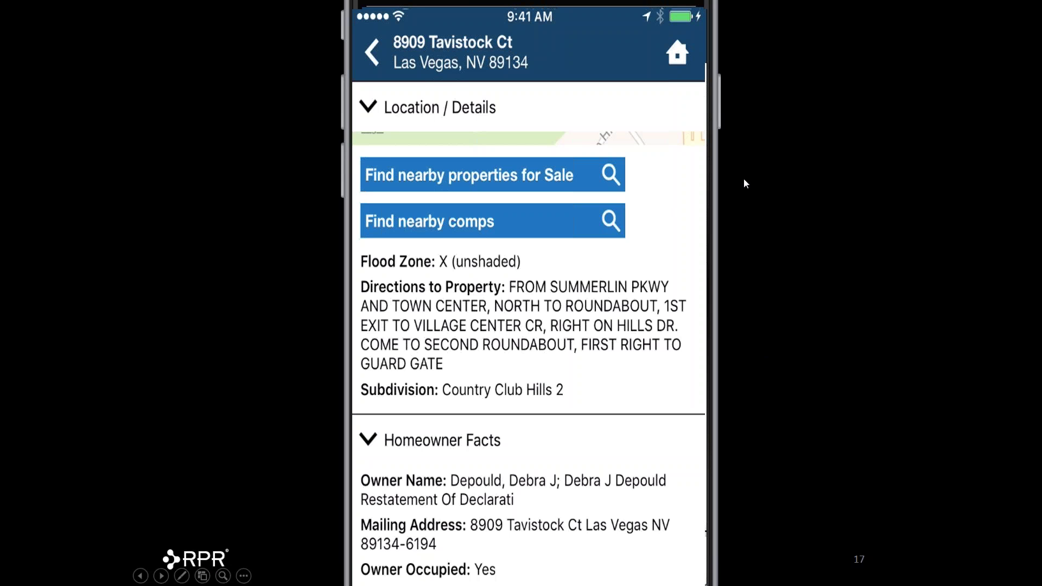
Reveal the red arrows marking 'Find nearby properties for Sale' and 'Find nearby comps'.
click(771, 200)
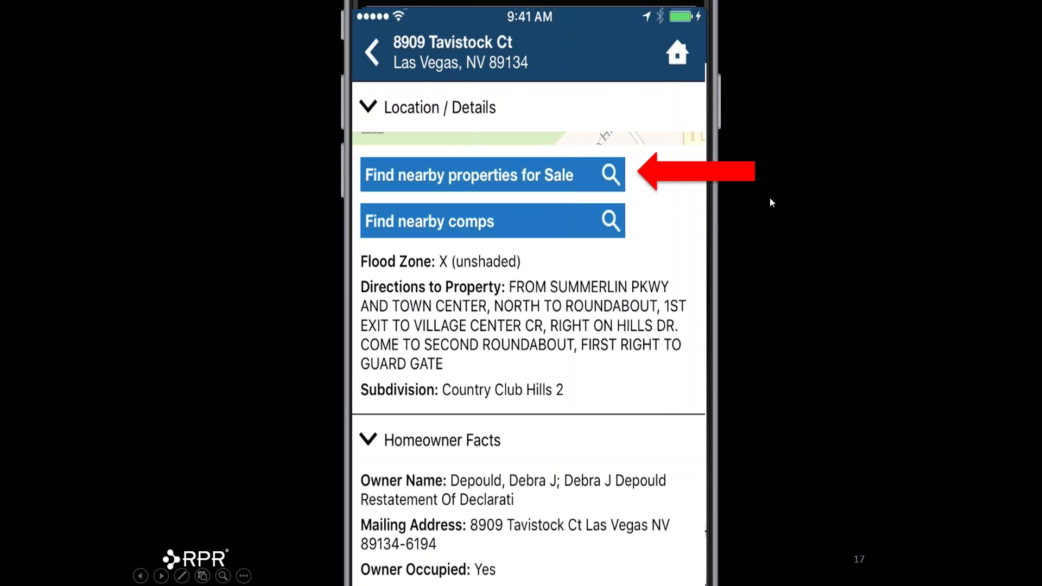
click(771, 199)
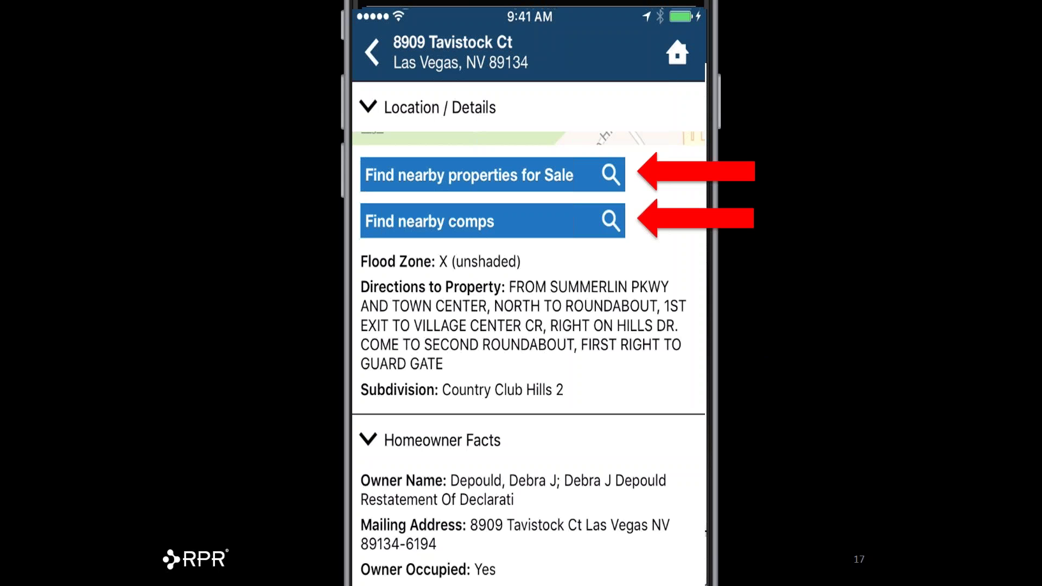
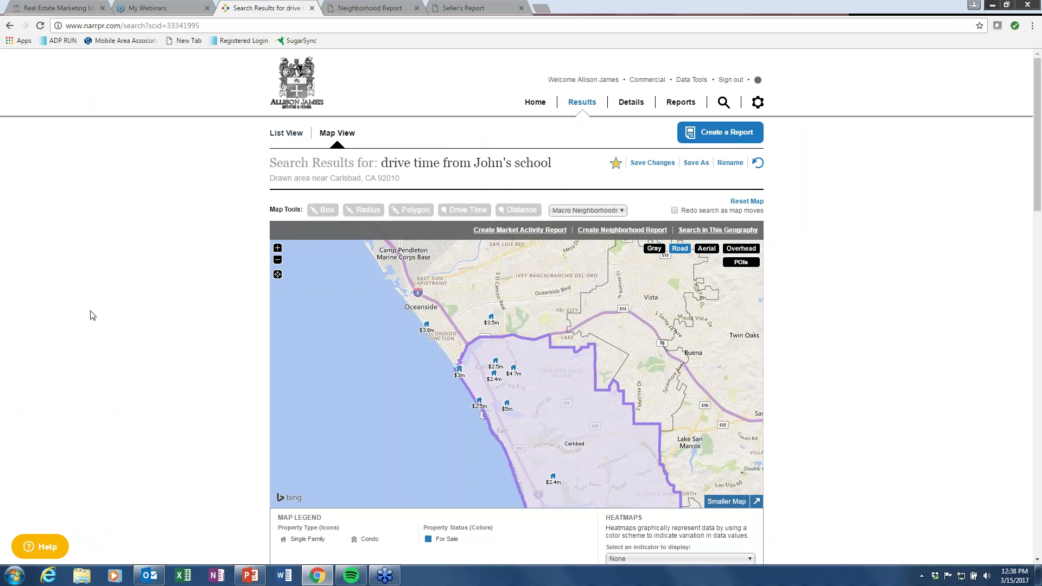
click(535, 102)
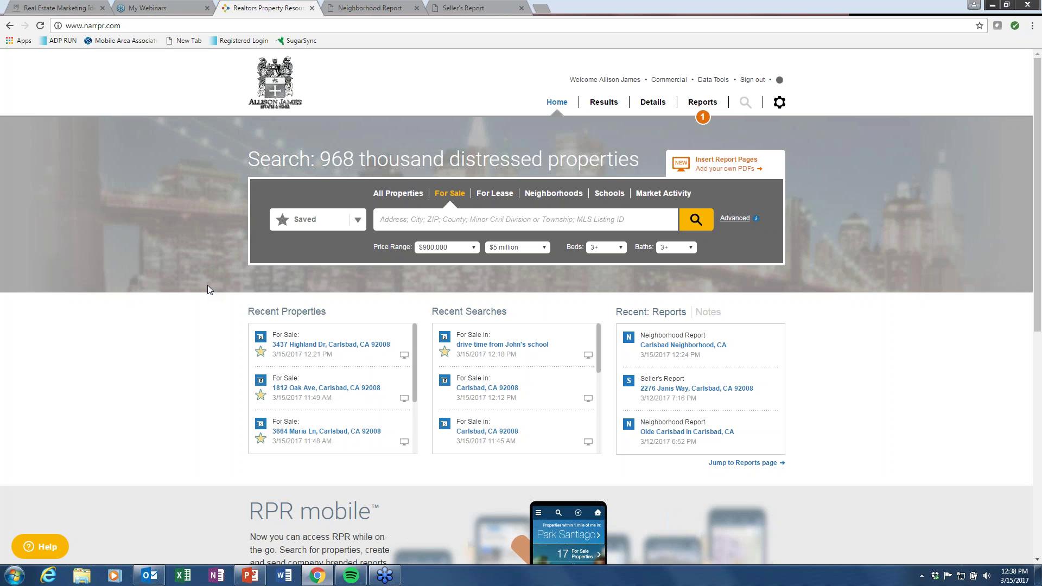
click(353, 389)
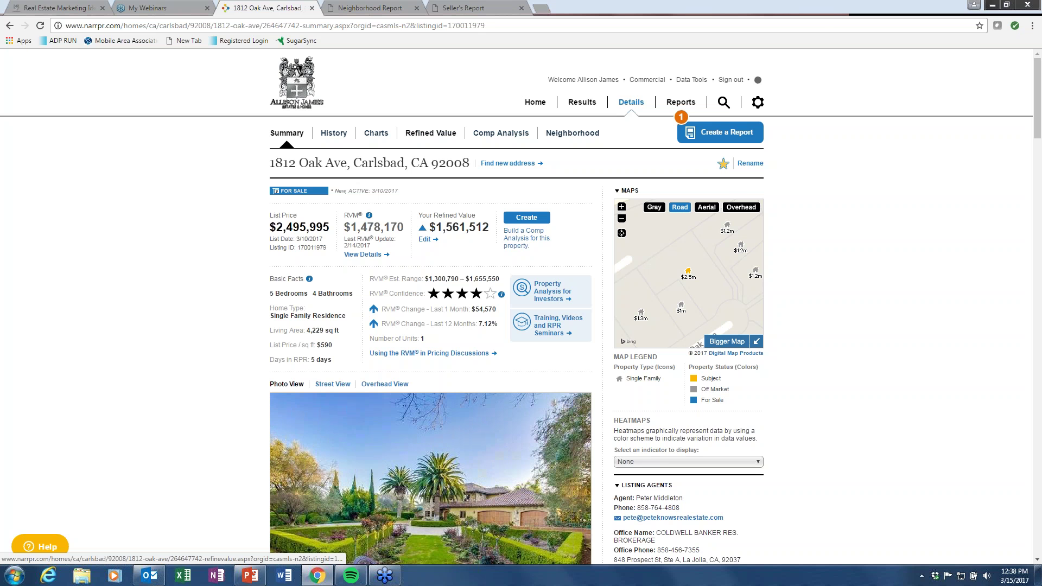
click(430, 133)
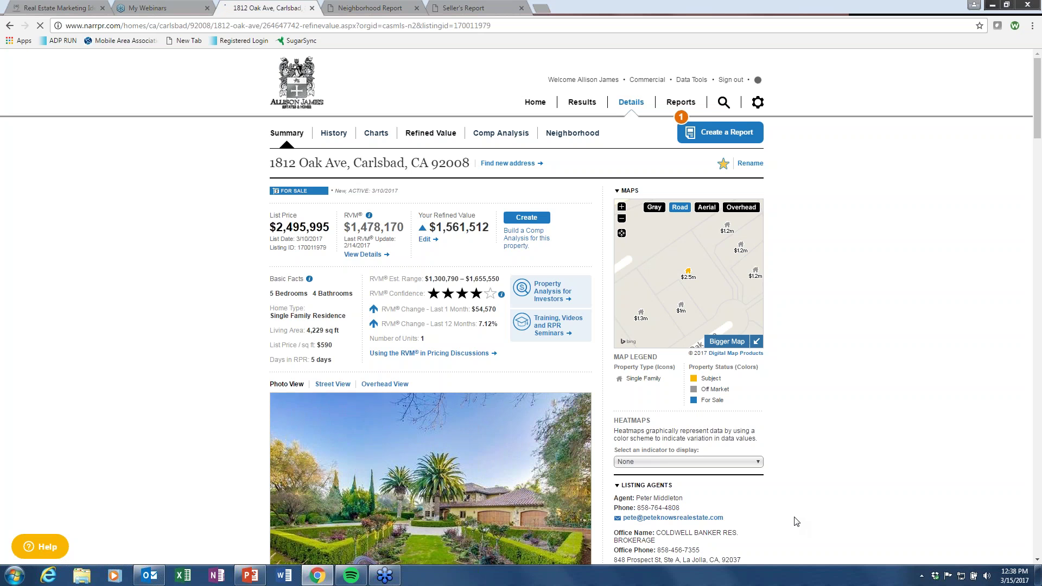
scroll(182, 422, down, 4)
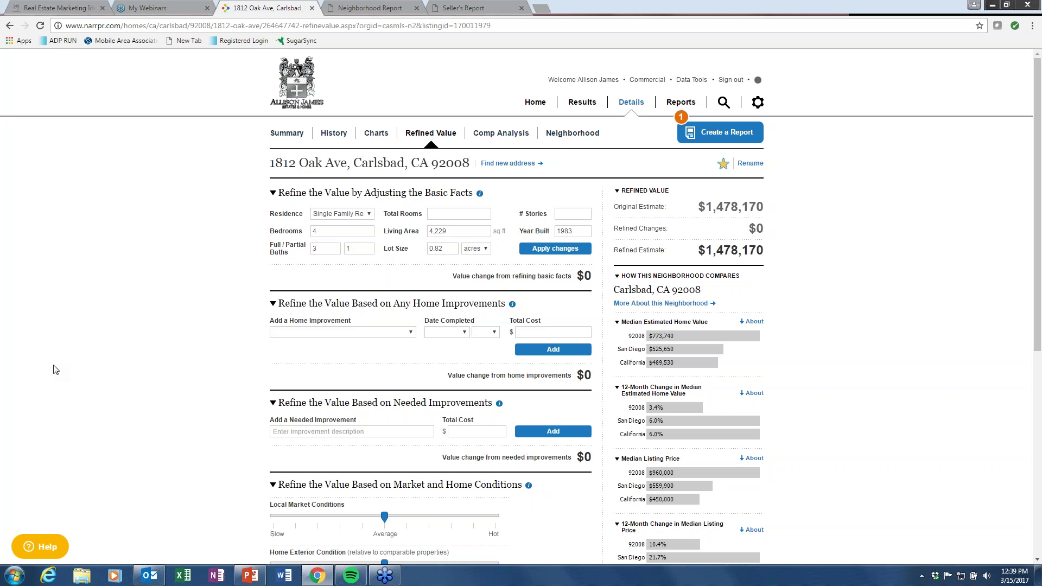
Correct the living area to 4,200 sq ft and apply the change.
double_click(466, 236)
text(4,200)
click(554, 251)
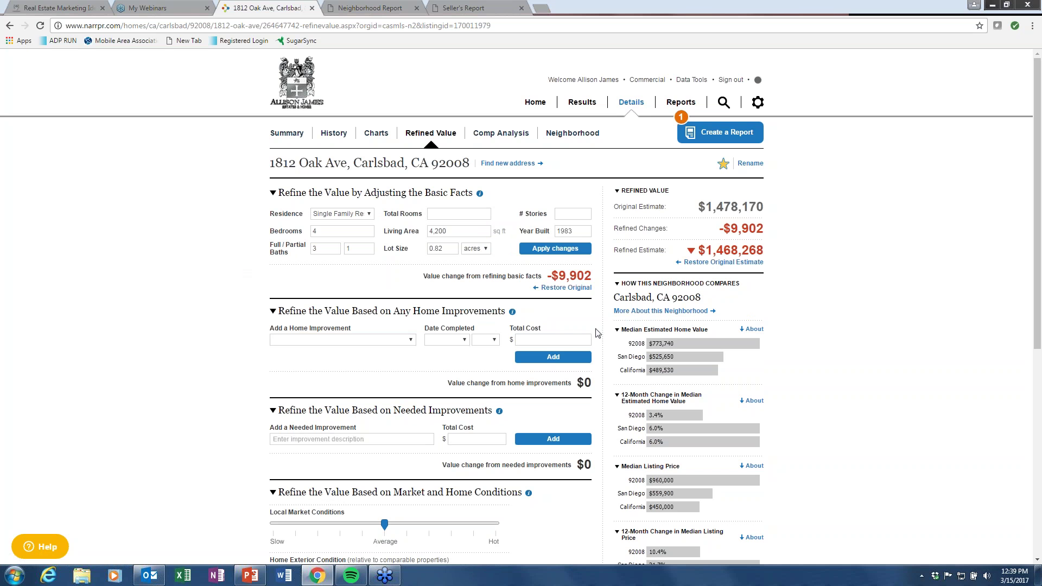
Add a Major Kitchen Remodel (Upscale) completed January 2016 costing $40,000.
click(411, 341)
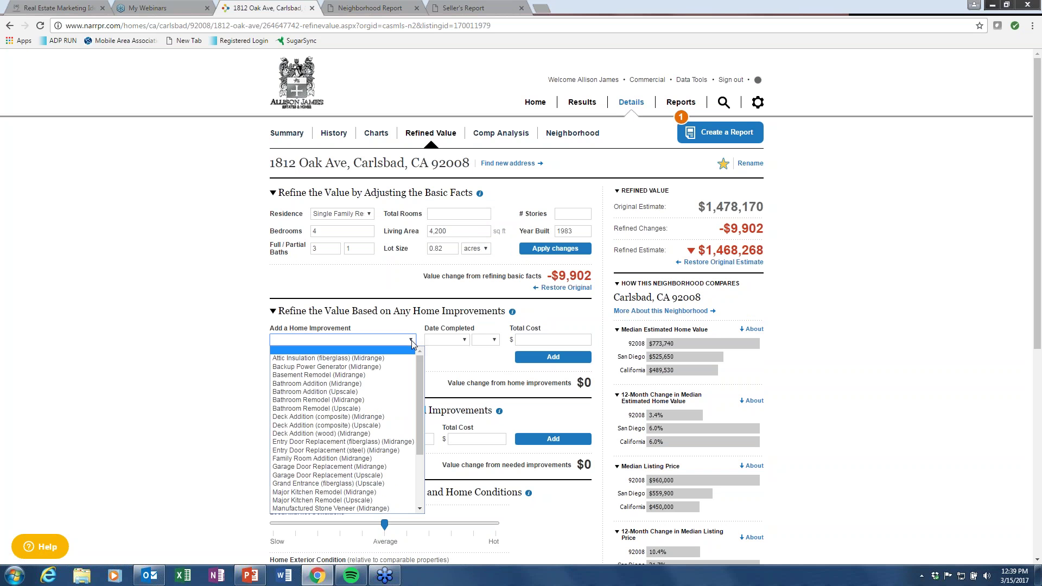
drag(420, 363, 426, 418)
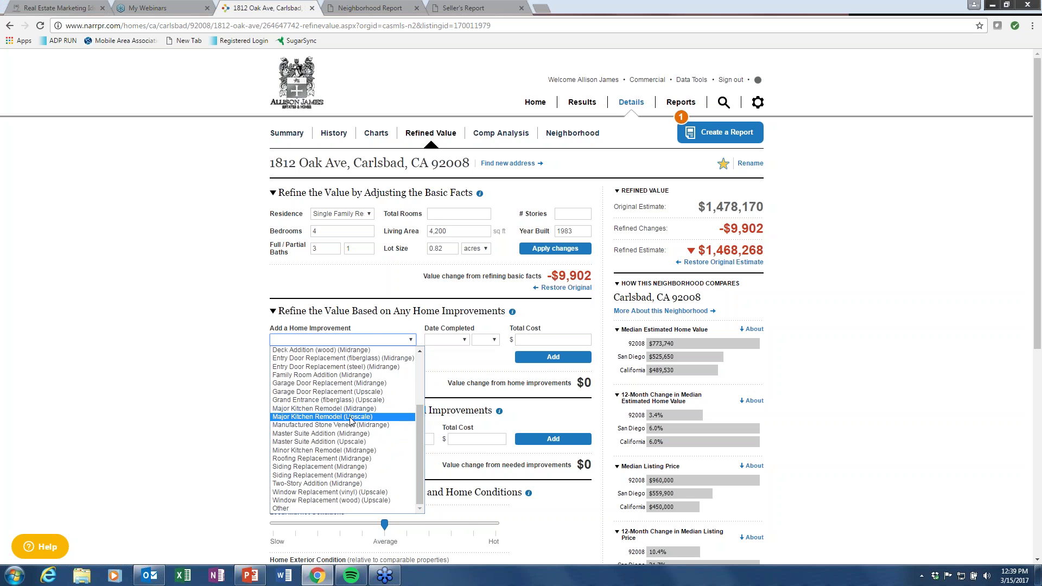
click(351, 418)
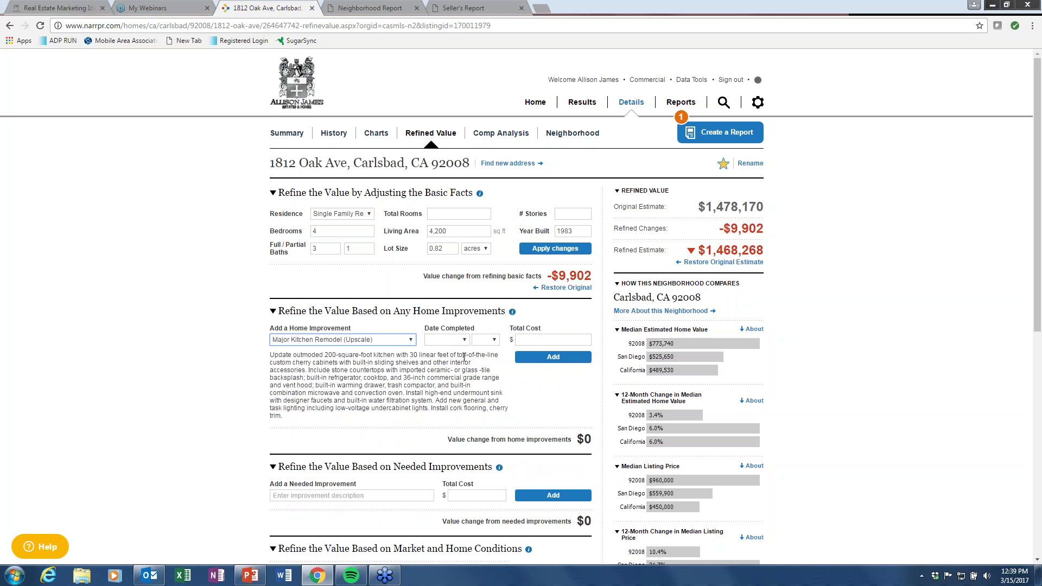
click(460, 341)
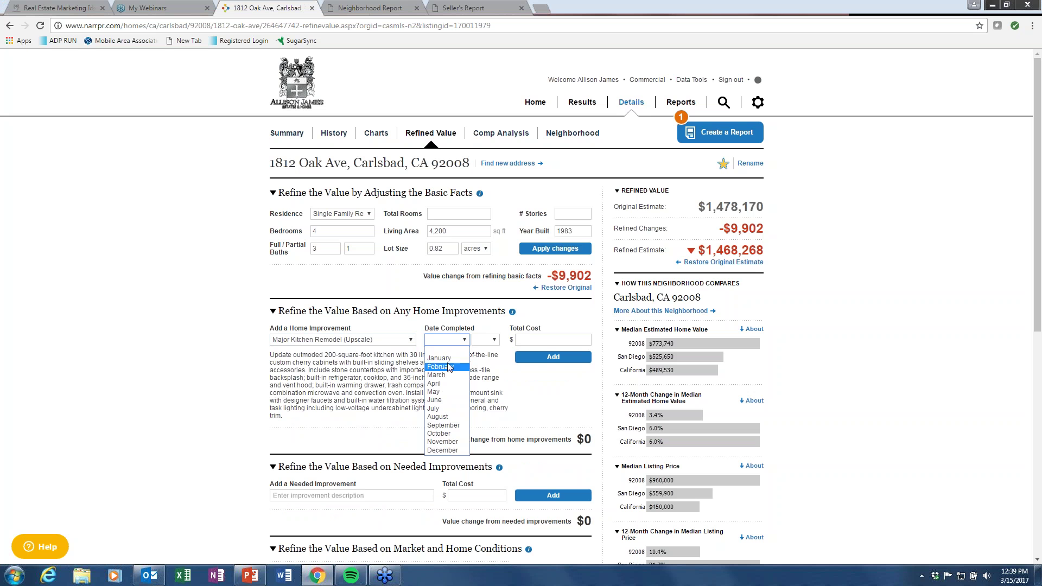
click(449, 360)
click(490, 342)
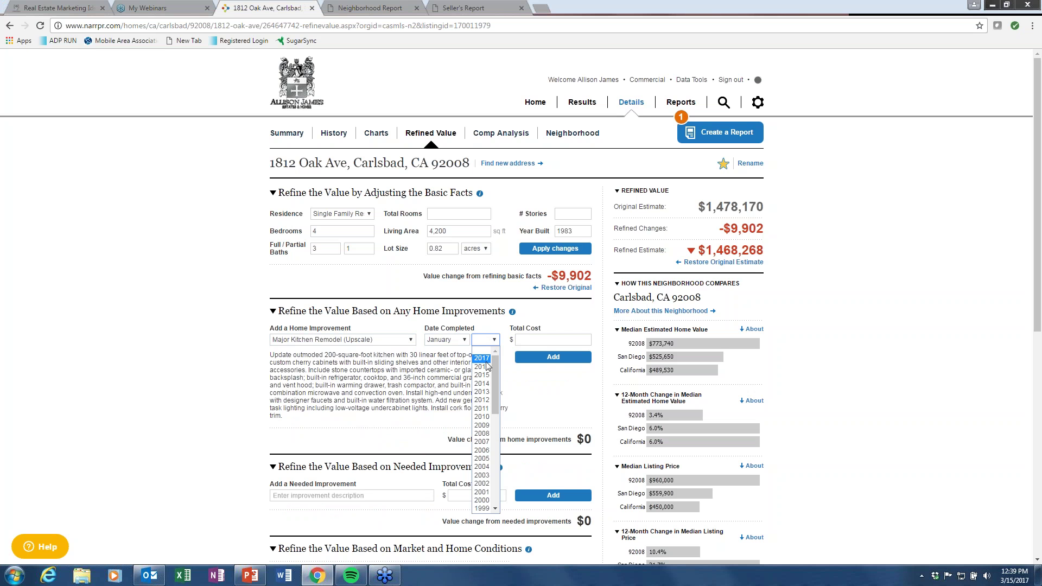
click(485, 368)
click(535, 339)
text(40,000)
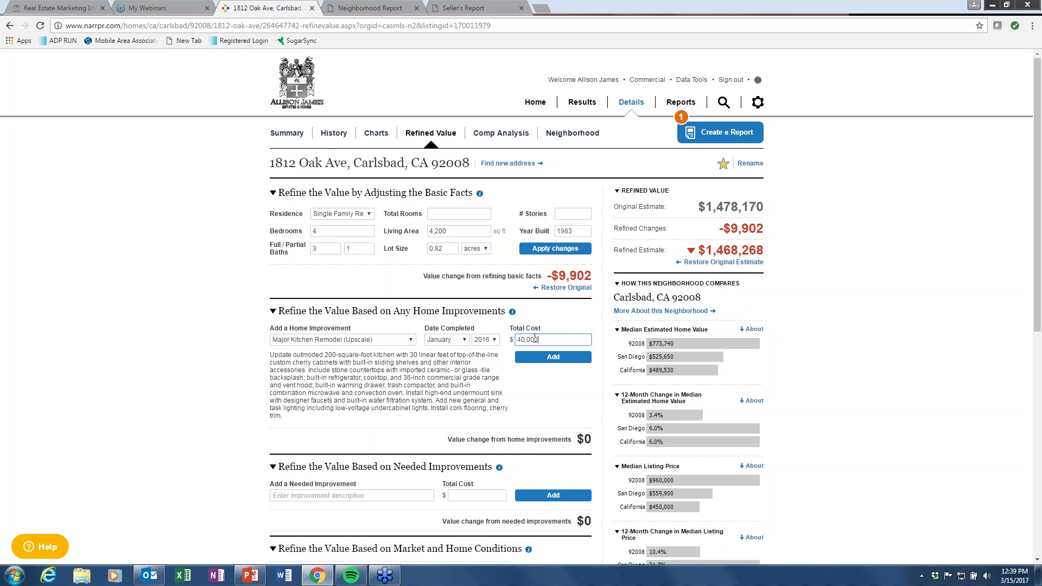
click(554, 360)
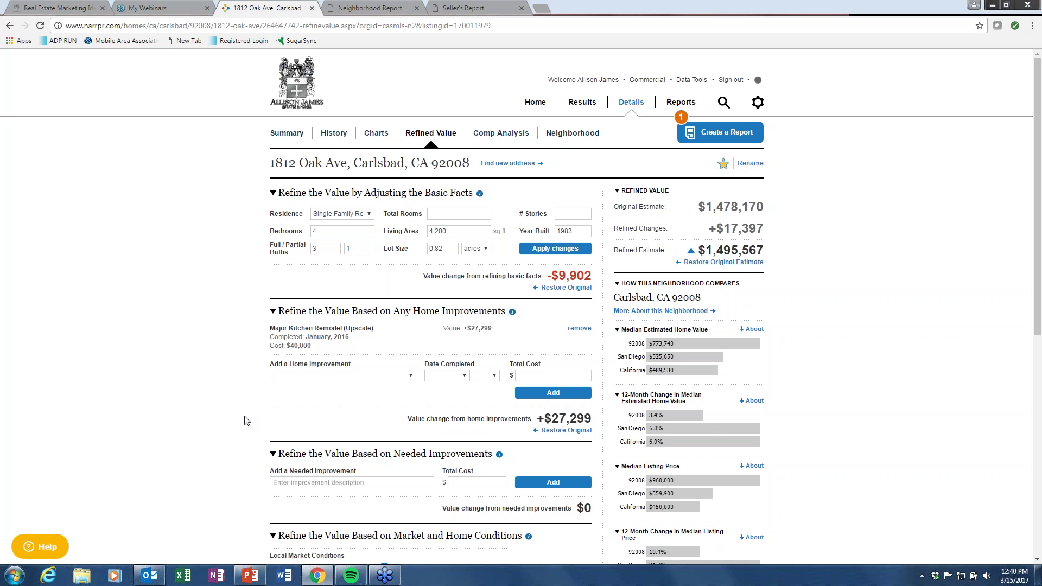
Rate the market as hot, the exterior better and the interior worse than comparables.
scroll(244, 421, down, 4)
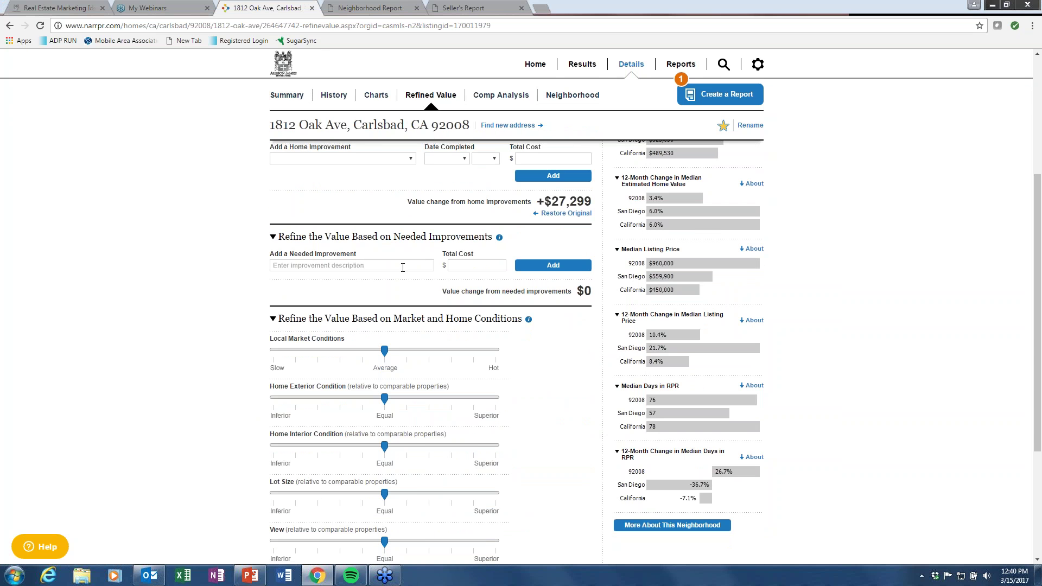
scroll(217, 397, down, 1)
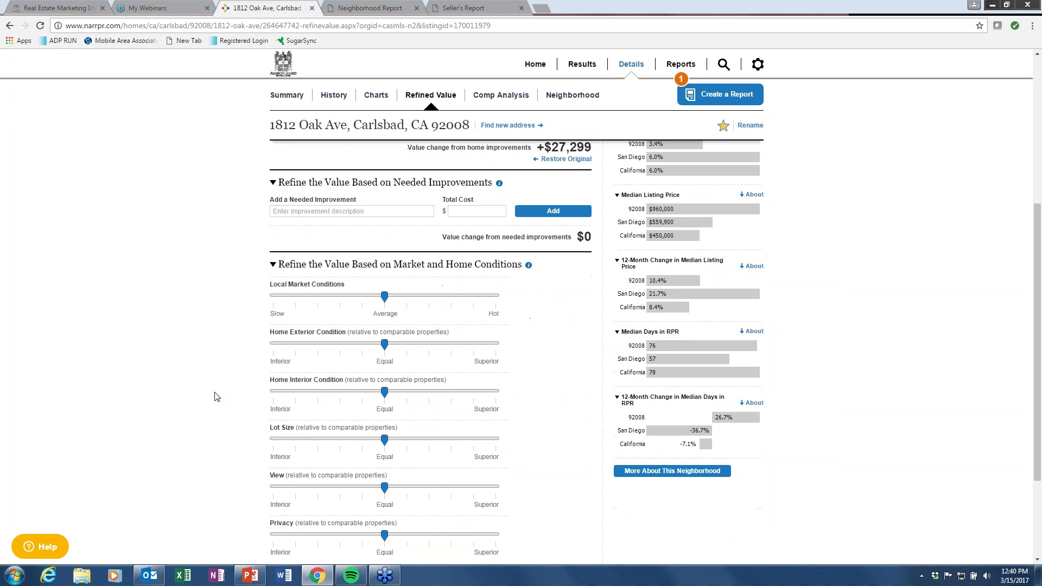
scroll(217, 397, down, 1)
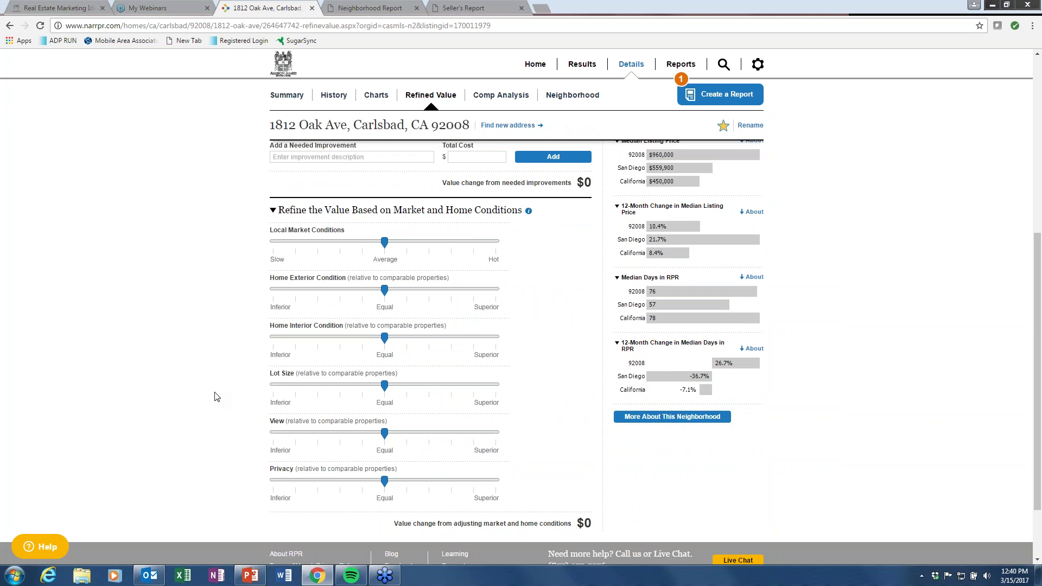
click(473, 242)
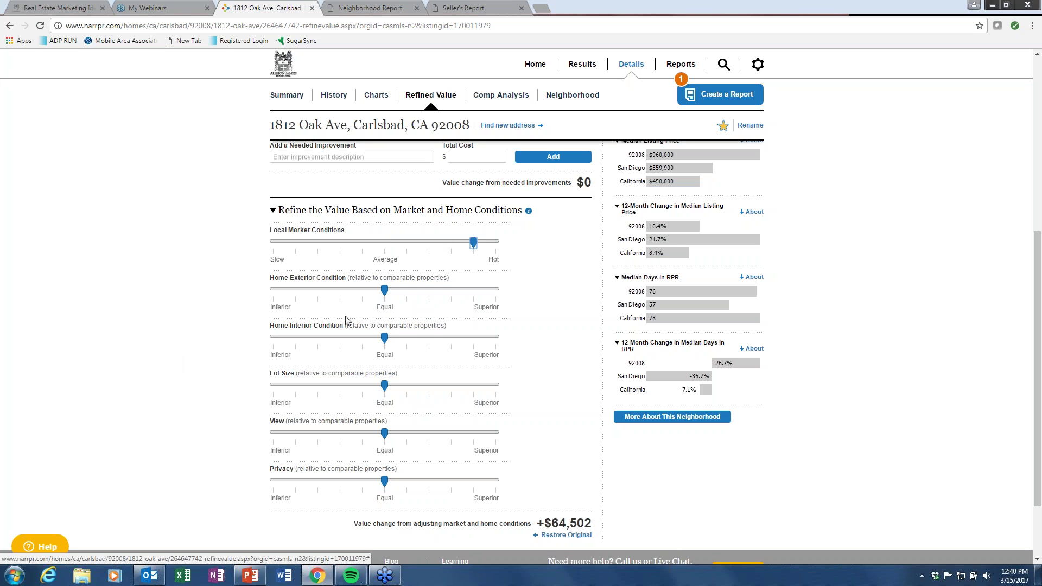
click(437, 293)
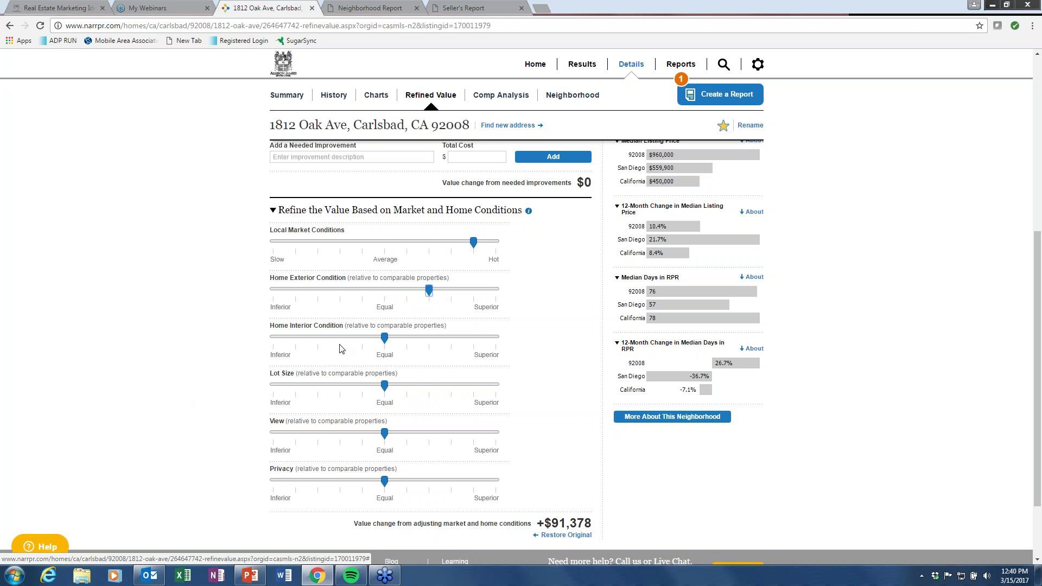
click(300, 341)
Rate lot size above, view slightly below and privacy above comparables, then open Comp Analysis.
click(429, 386)
click(339, 433)
click(429, 481)
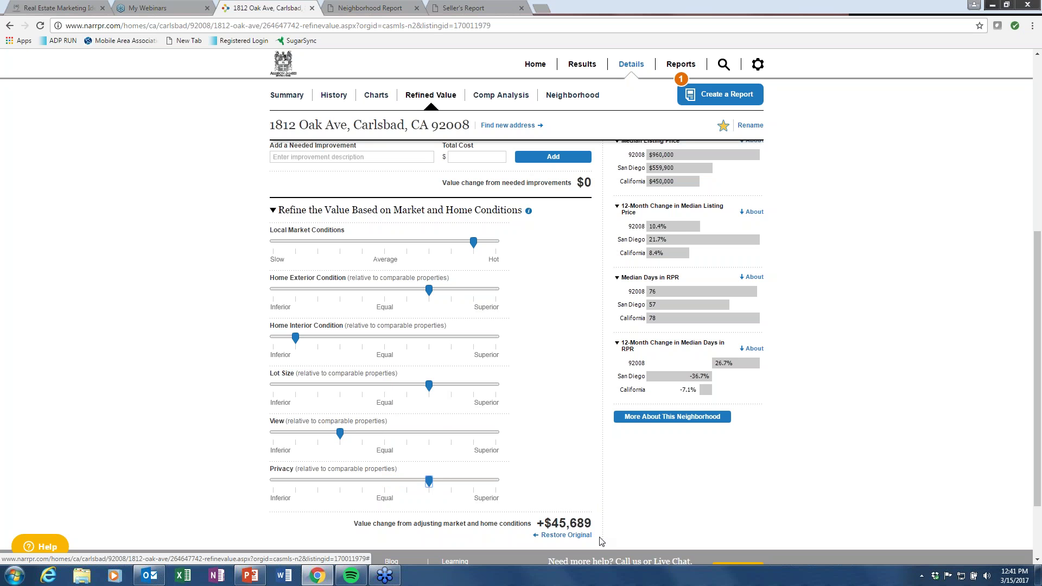
scroll(525, 374, up, 6)
click(287, 133)
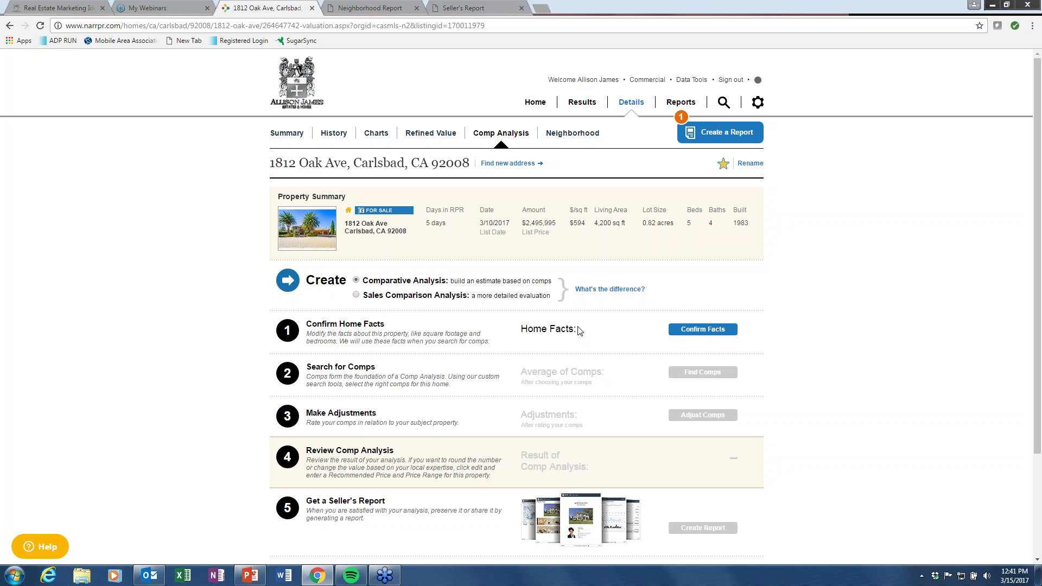
Confirm the home facts with 4,200 sq ft living area and 5 bedrooms.
click(686, 330)
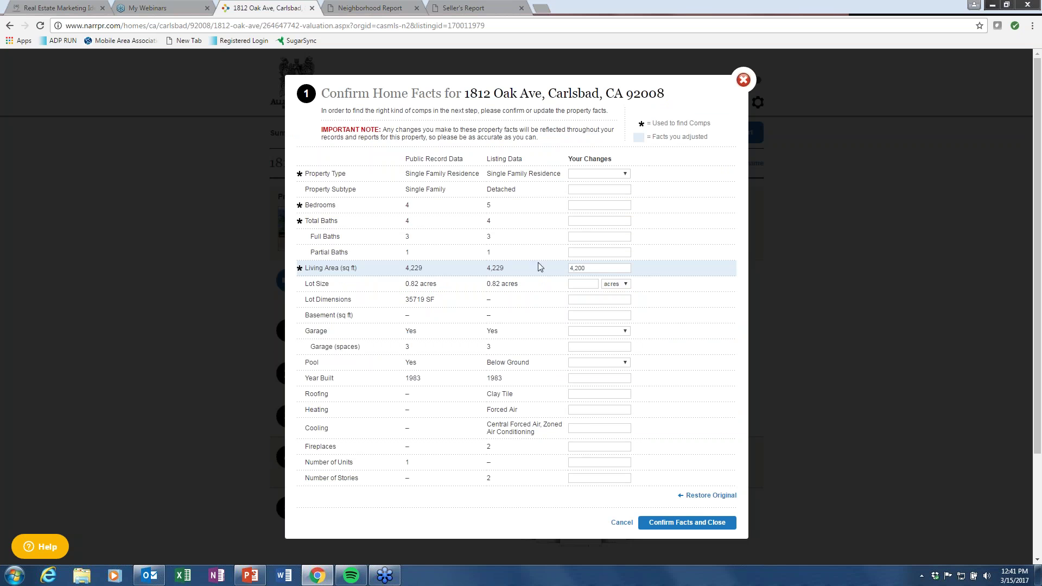
click(597, 269)
click(581, 206)
text(5)
click(580, 217)
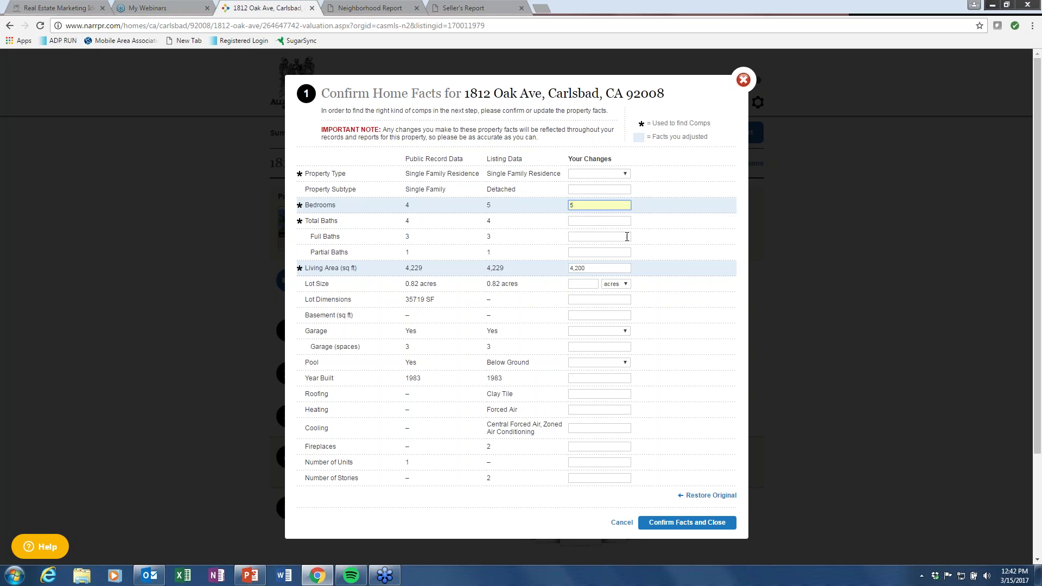
click(703, 529)
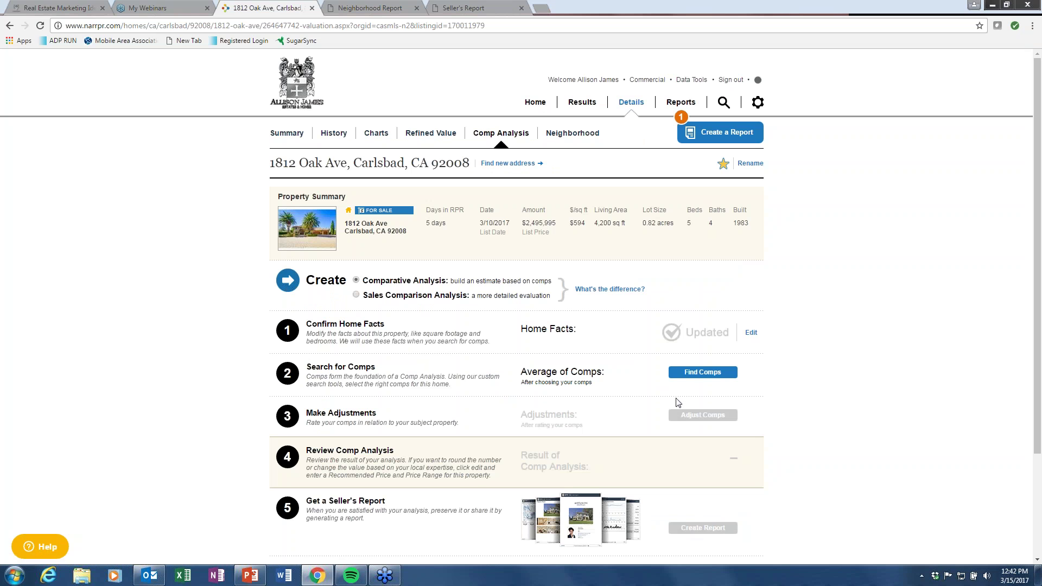
Start Find Comps, try adding a known property, then switch to searching an area for several properties.
click(691, 374)
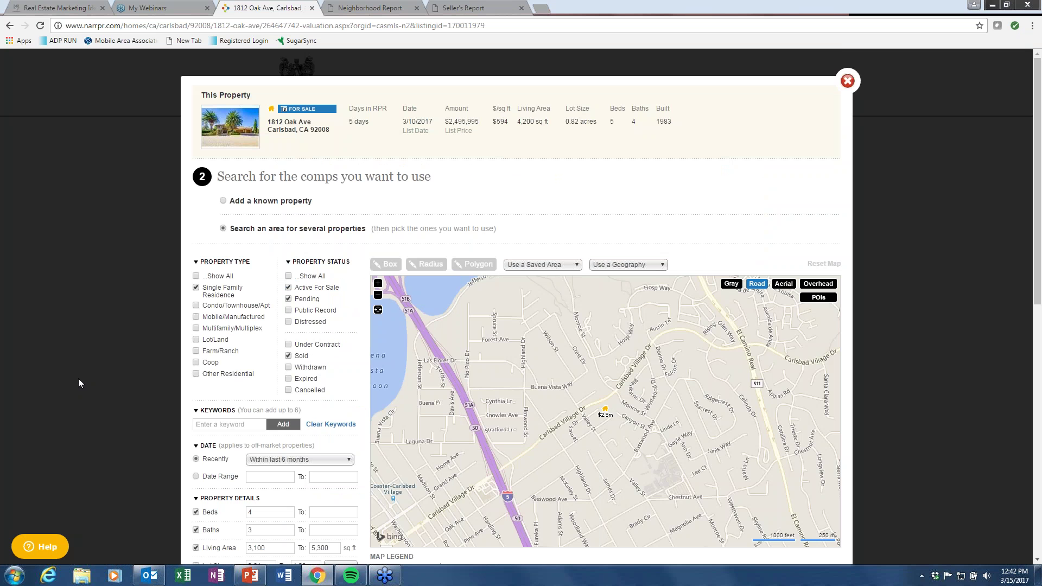
click(223, 201)
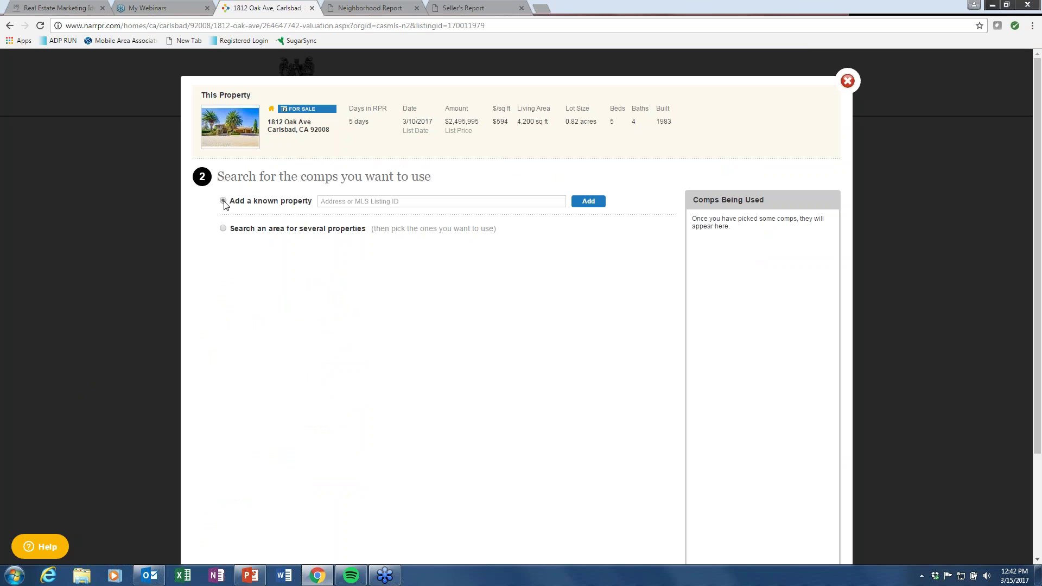
click(327, 201)
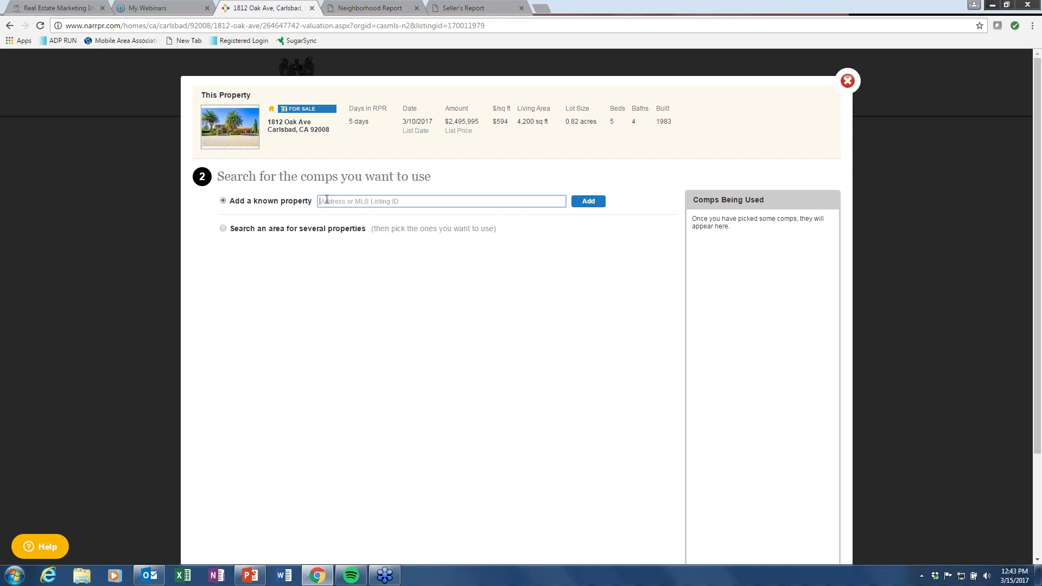
click(293, 303)
click(223, 228)
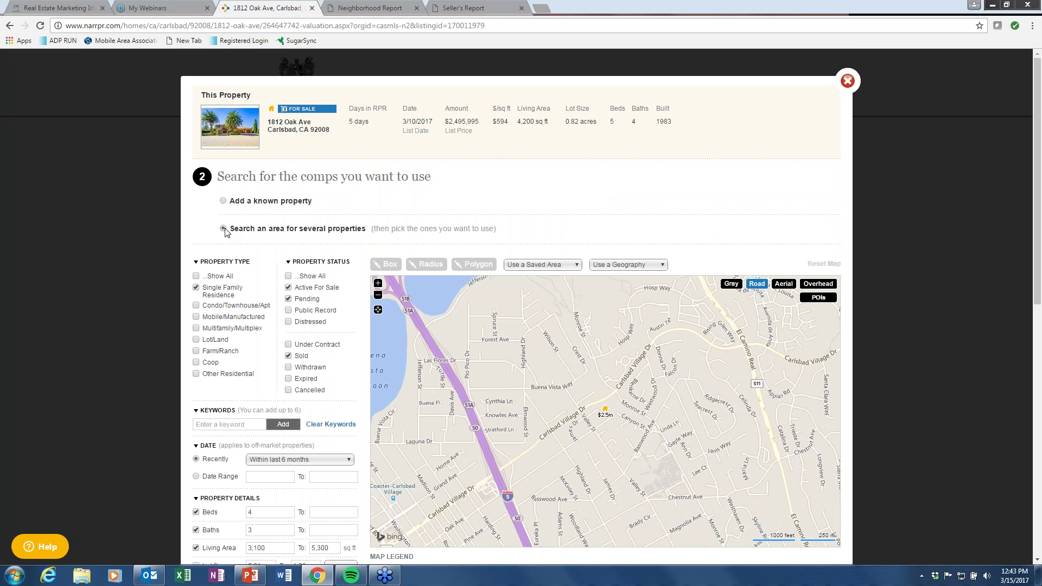
Run the comp search with default filters and browse the 14 sold properties on the map and list.
scroll(322, 366, down, 2)
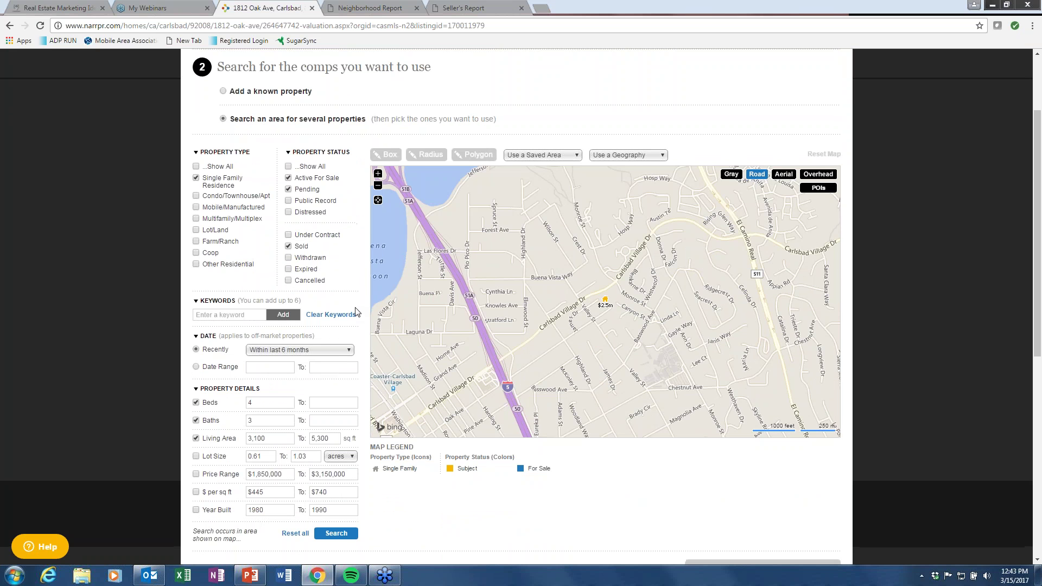
scroll(347, 348, down, 3)
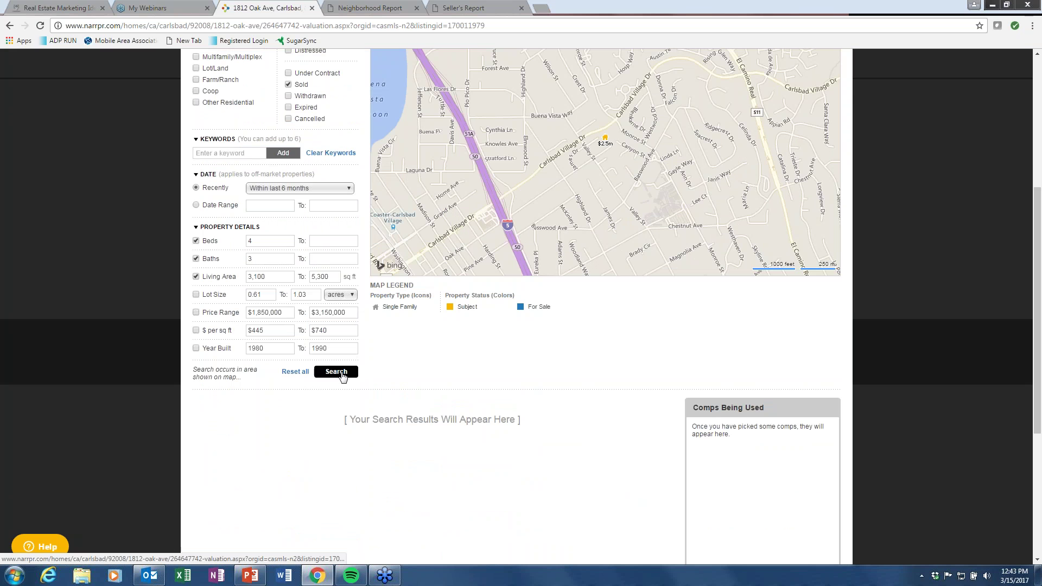
click(342, 375)
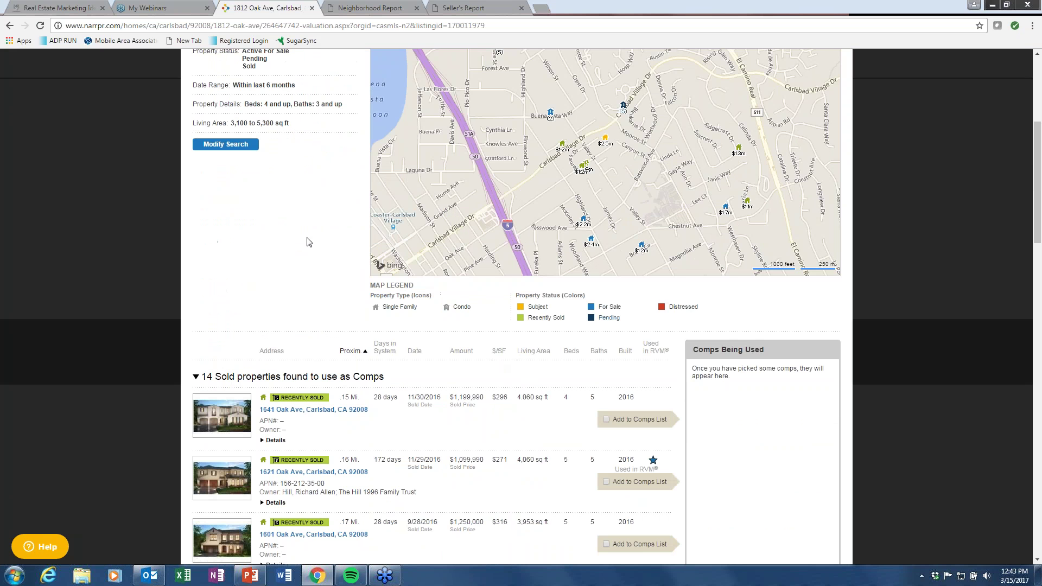
scroll(277, 199, up, 2)
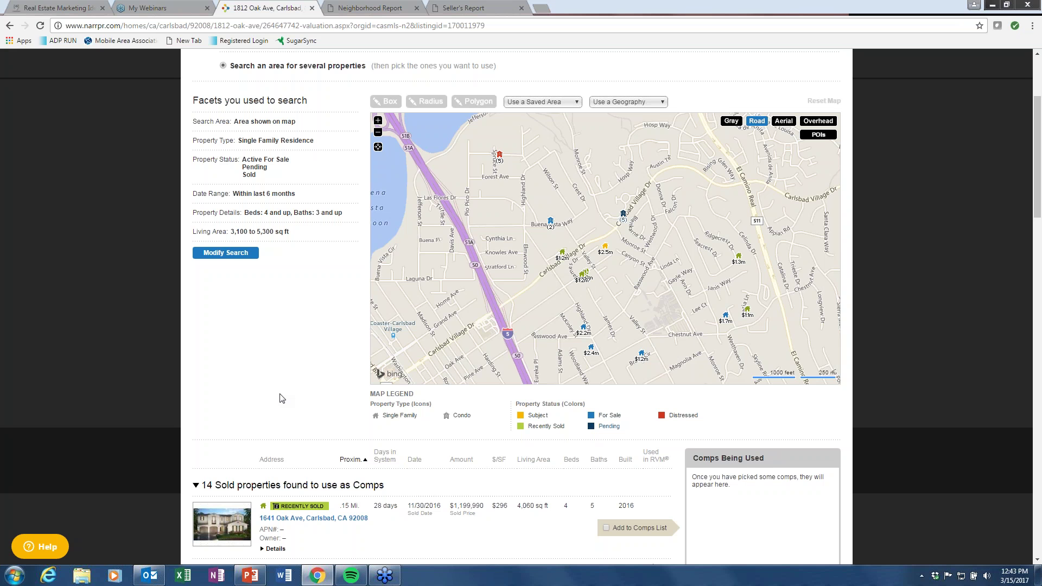
scroll(281, 398, down, 2)
scroll(281, 398, down, 1)
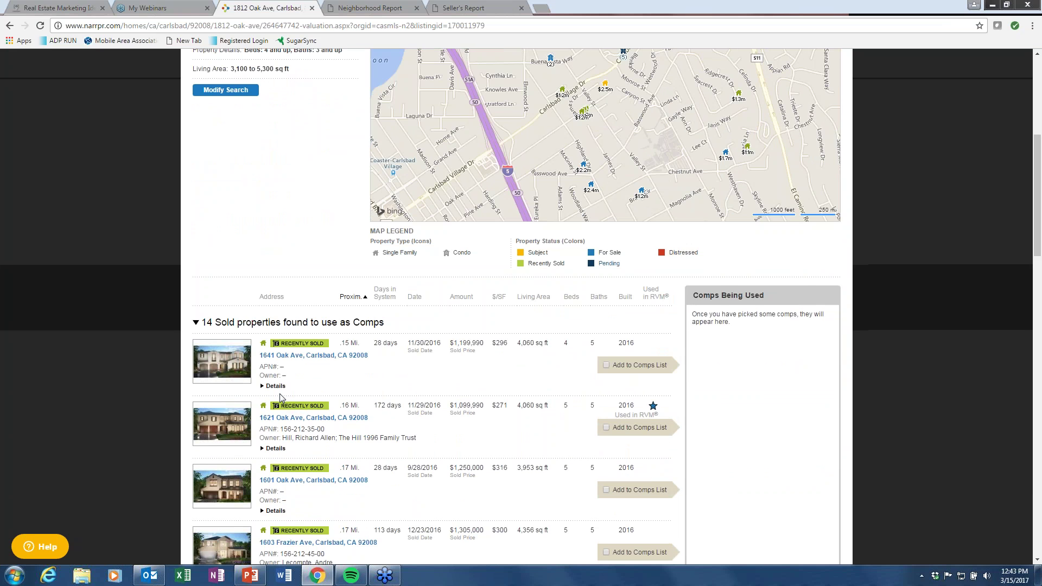
scroll(281, 398, up, 6)
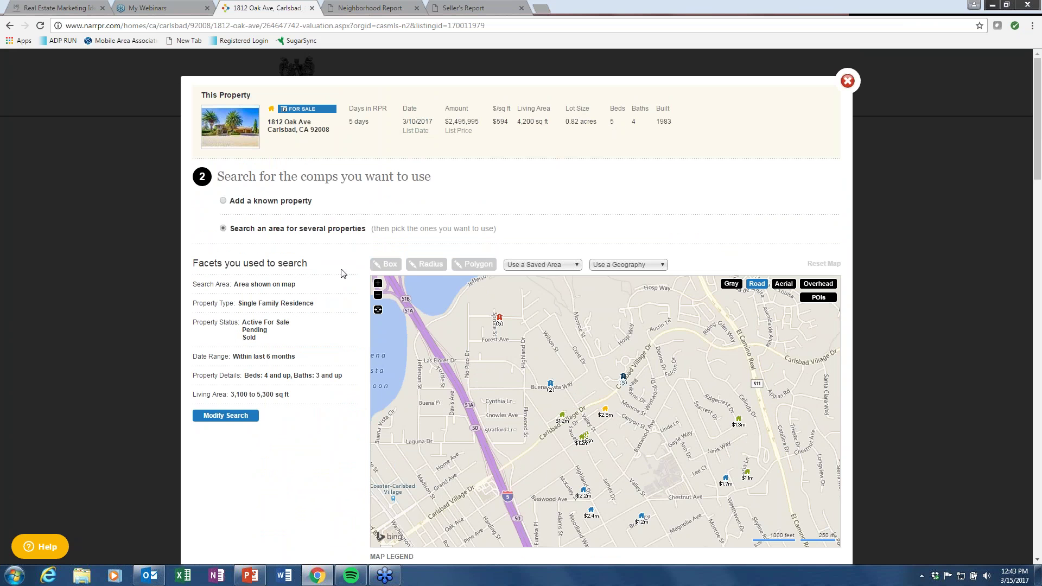
scroll(333, 281, down, 5)
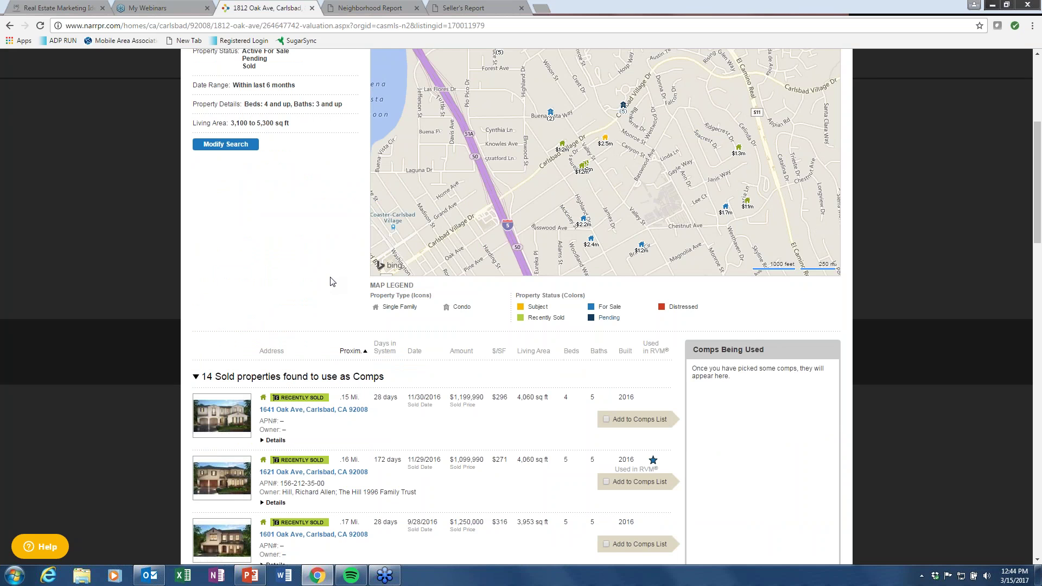
scroll(332, 281, down, 2)
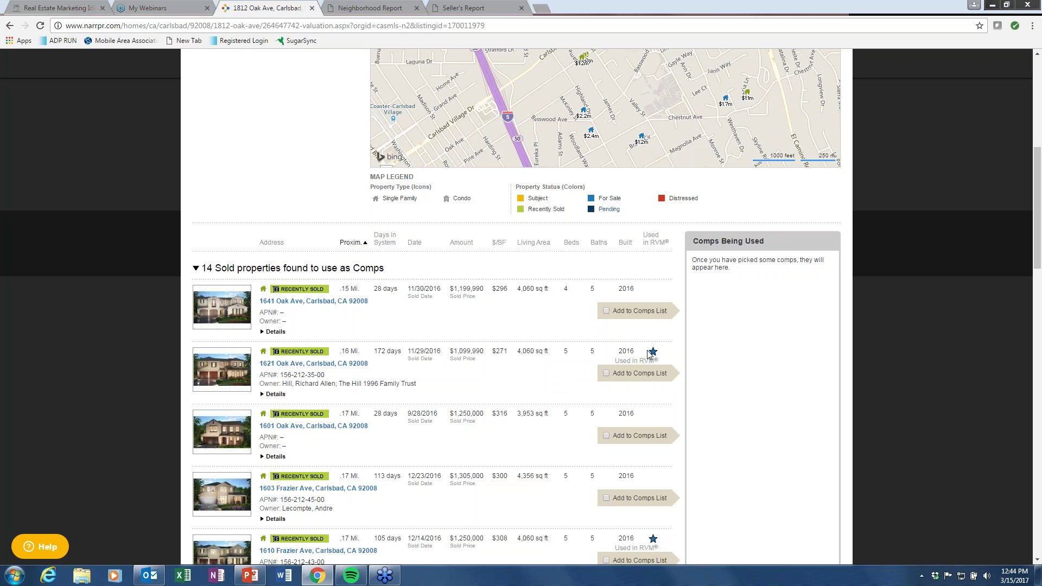
click(606, 374)
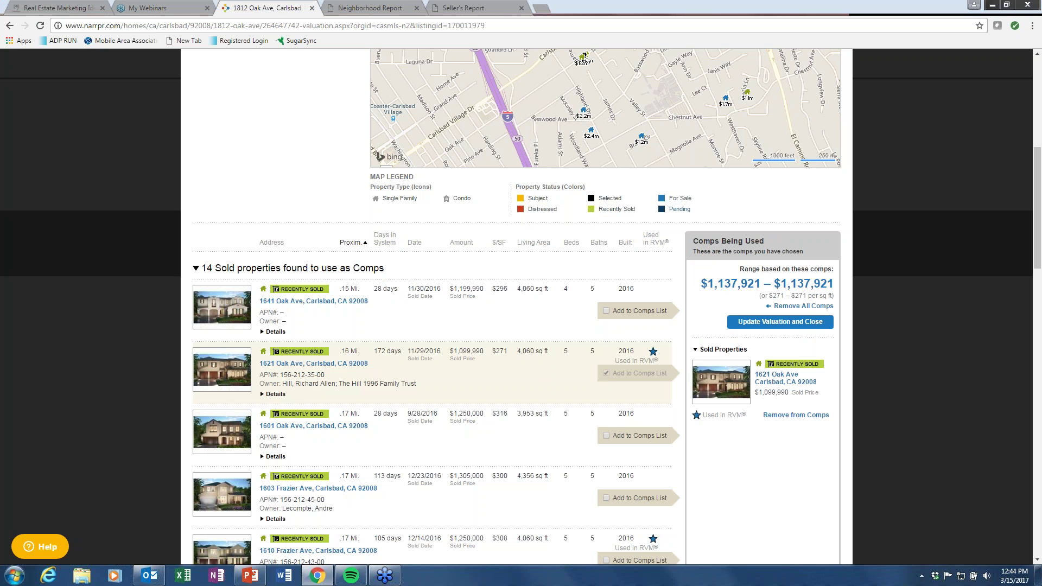
scroll(491, 398, down, 3)
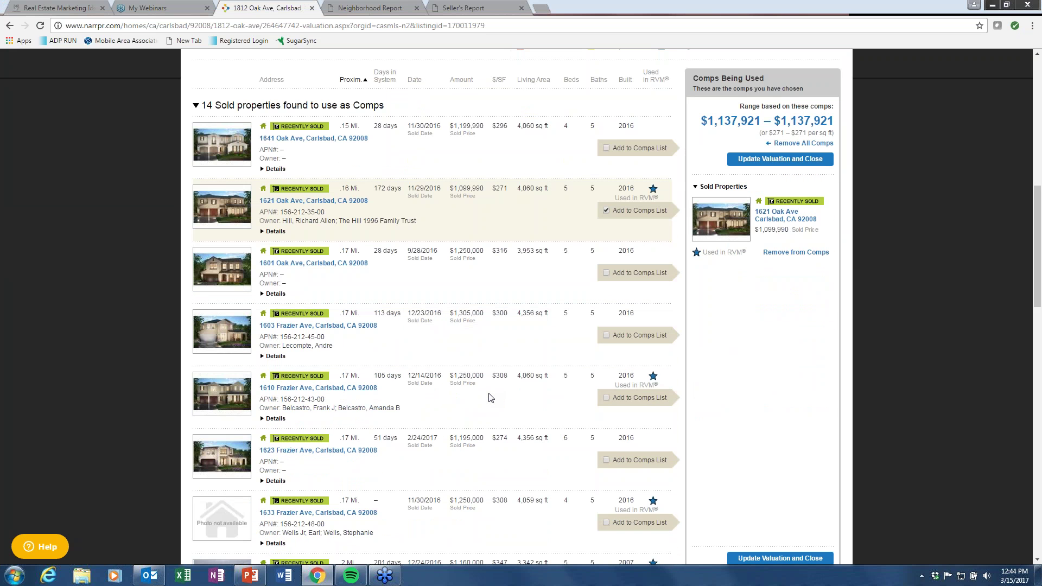
scroll(491, 398, down, 7)
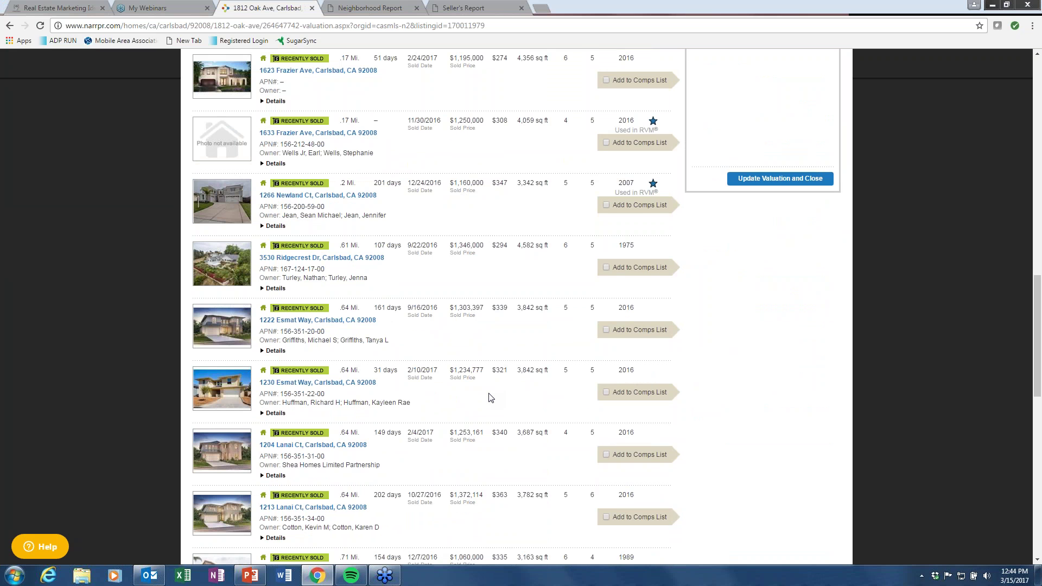
scroll(491, 398, down, 5)
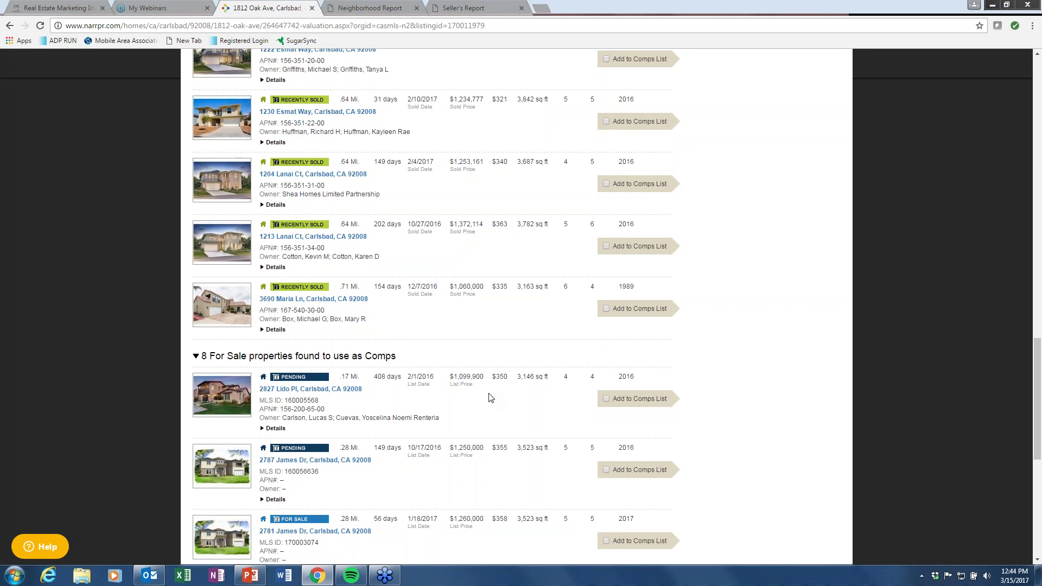
scroll(491, 398, up, 15)
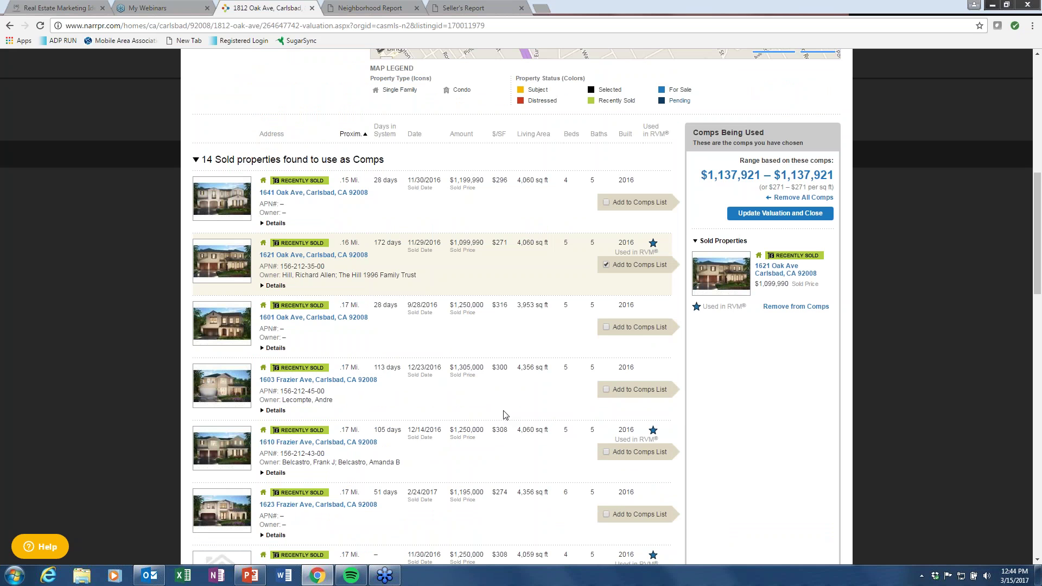
click(606, 391)
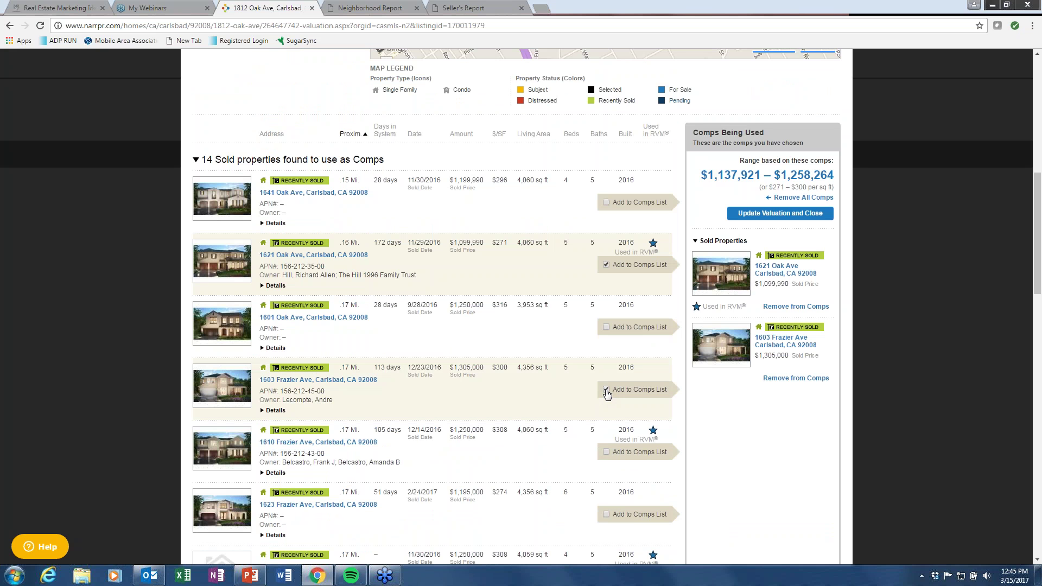
click(607, 515)
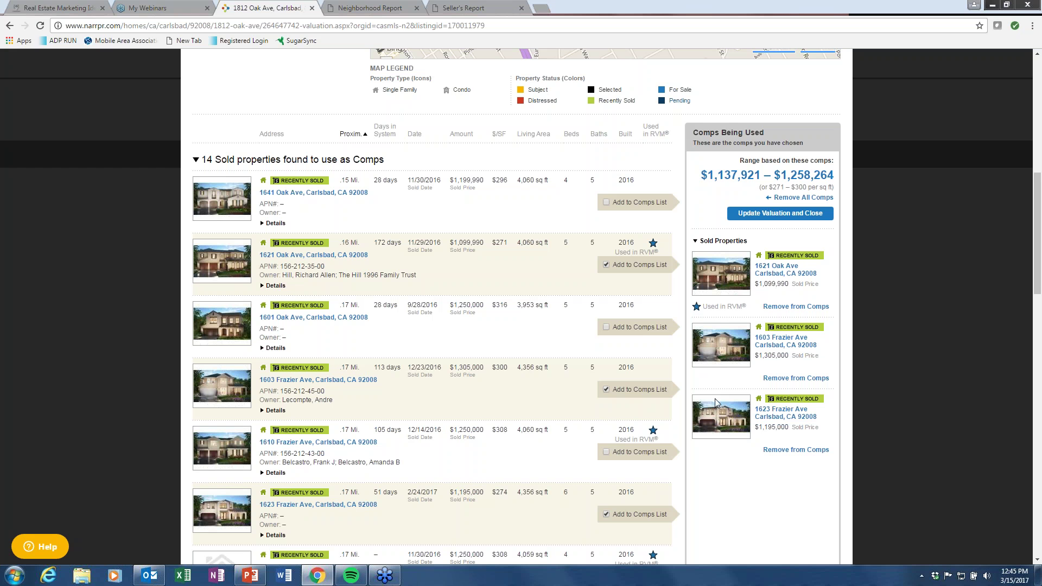
click(778, 213)
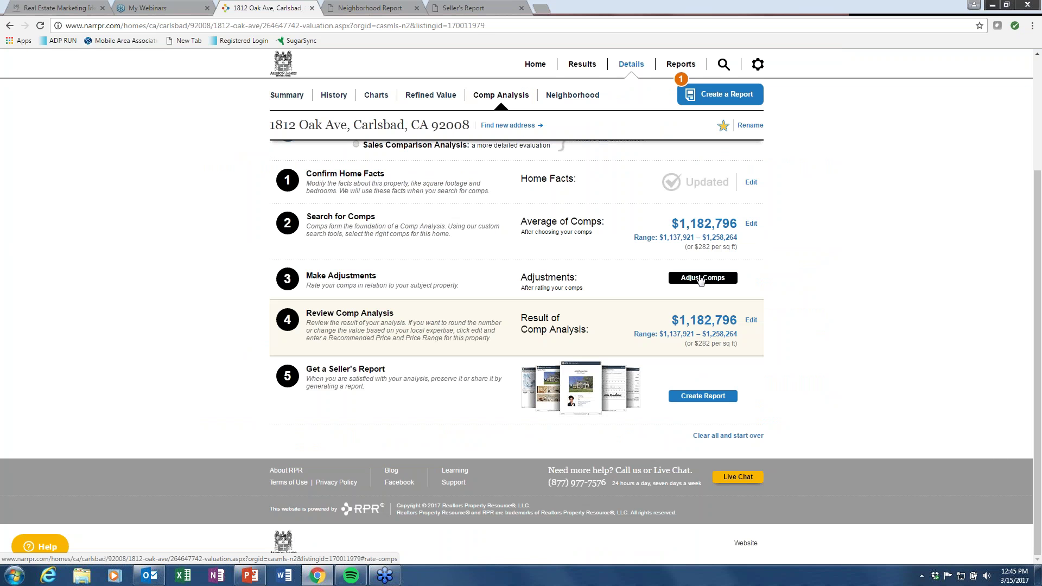
Rate the first and third comps slightly worse and the second comp better than the subject.
click(701, 279)
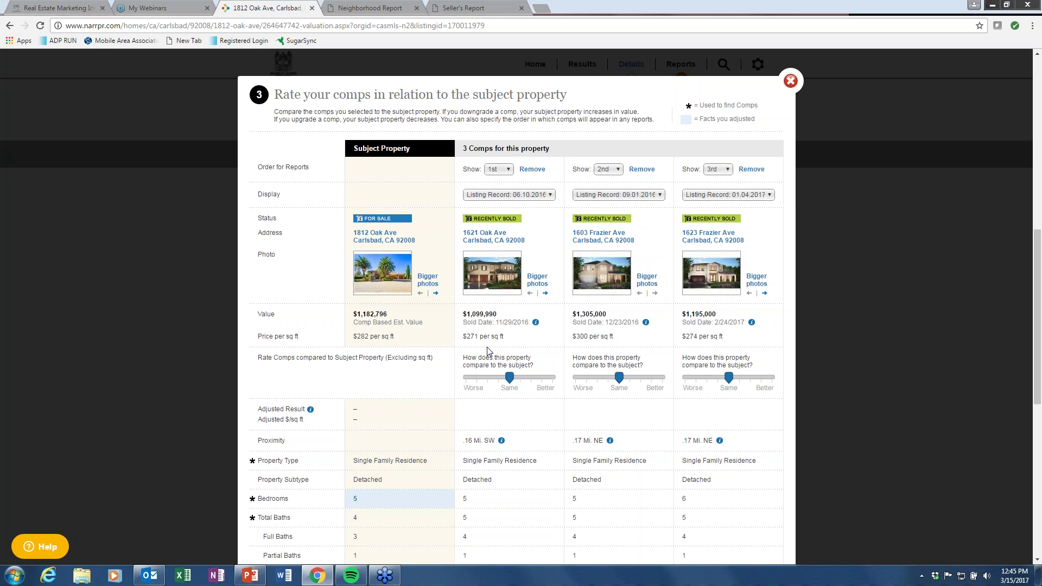
click(497, 377)
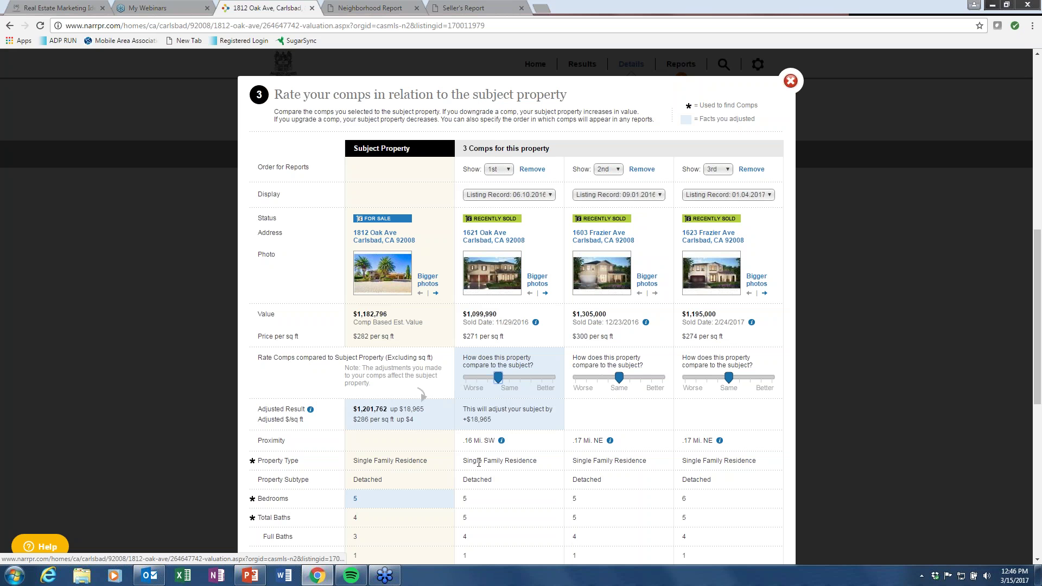
click(641, 378)
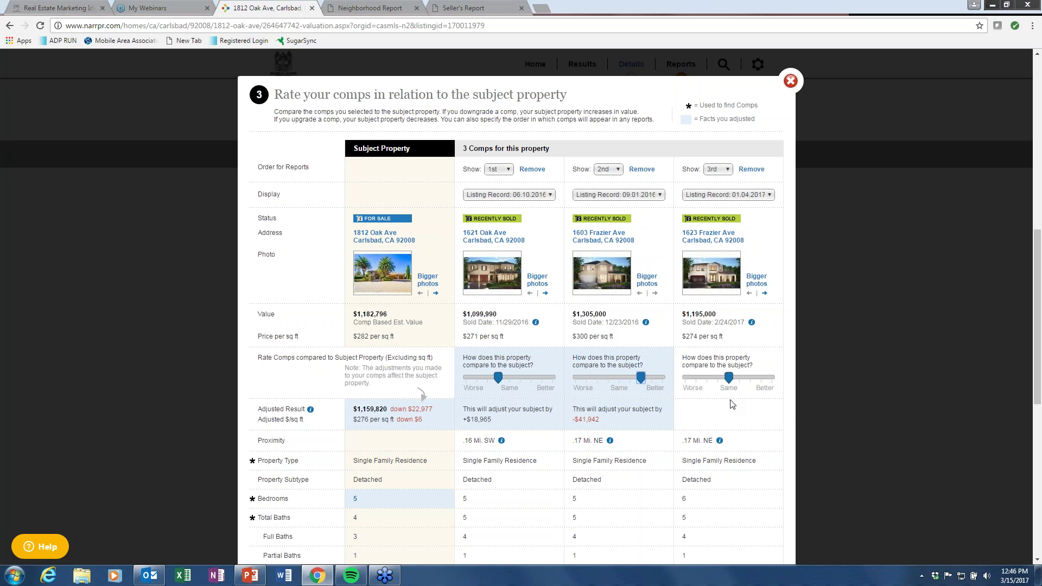
click(719, 379)
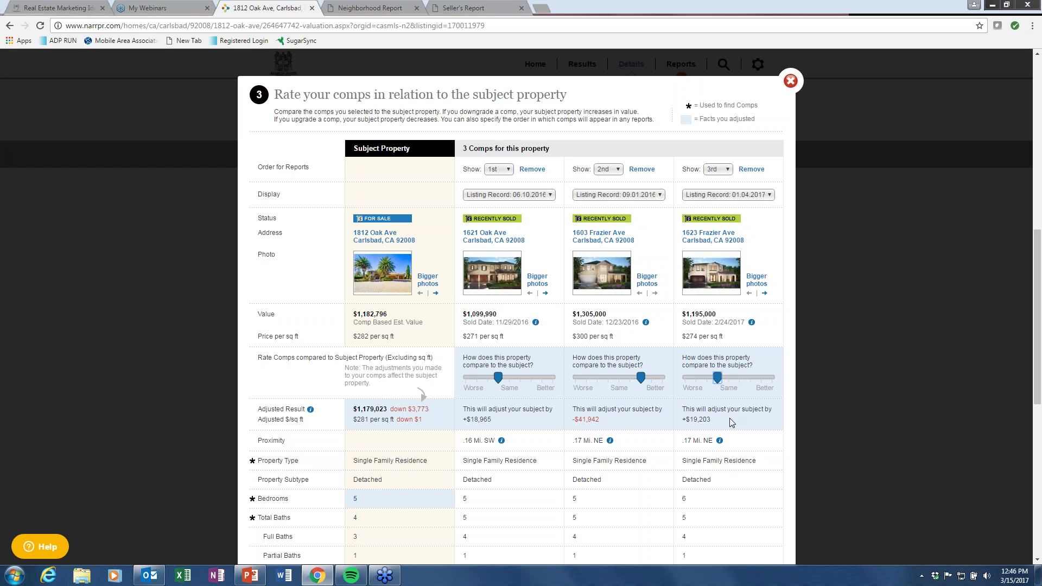
Start a note for the first comp and apply the -$3,773 adjustments for a $1,179,023 result.
scroll(730, 421, down, 2)
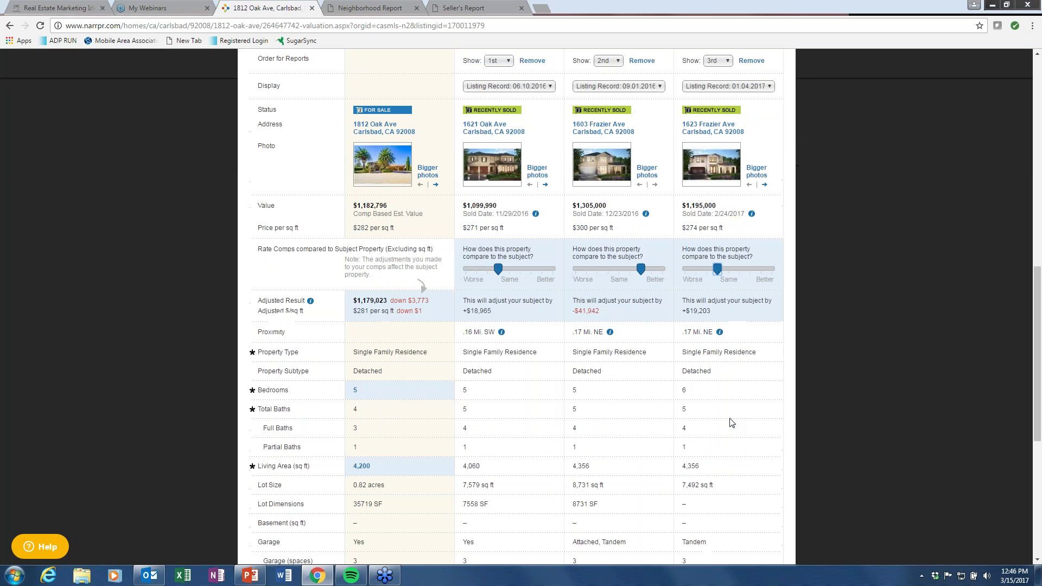
scroll(730, 422, down, 1)
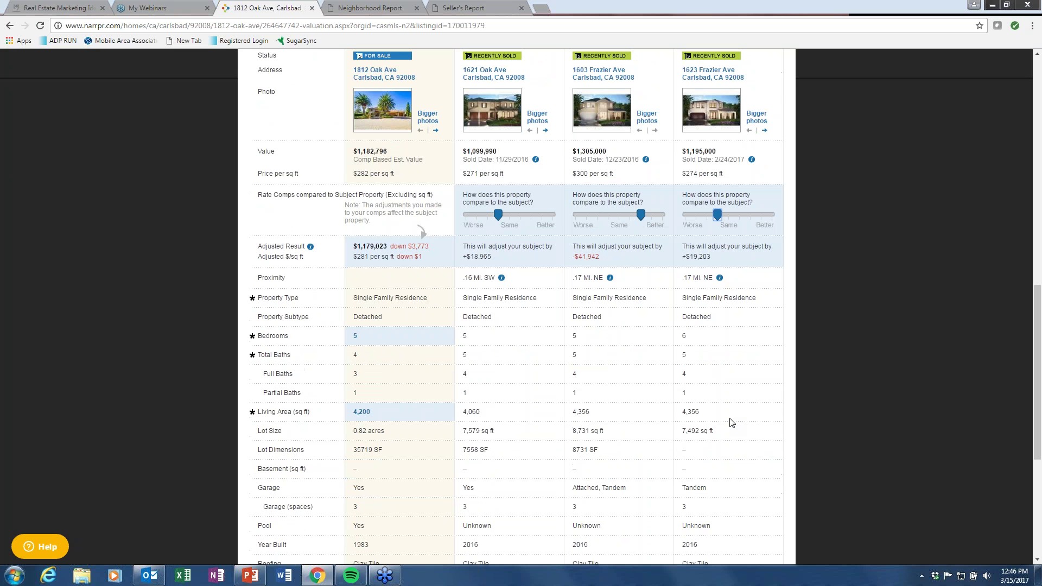
scroll(730, 422, down, 1)
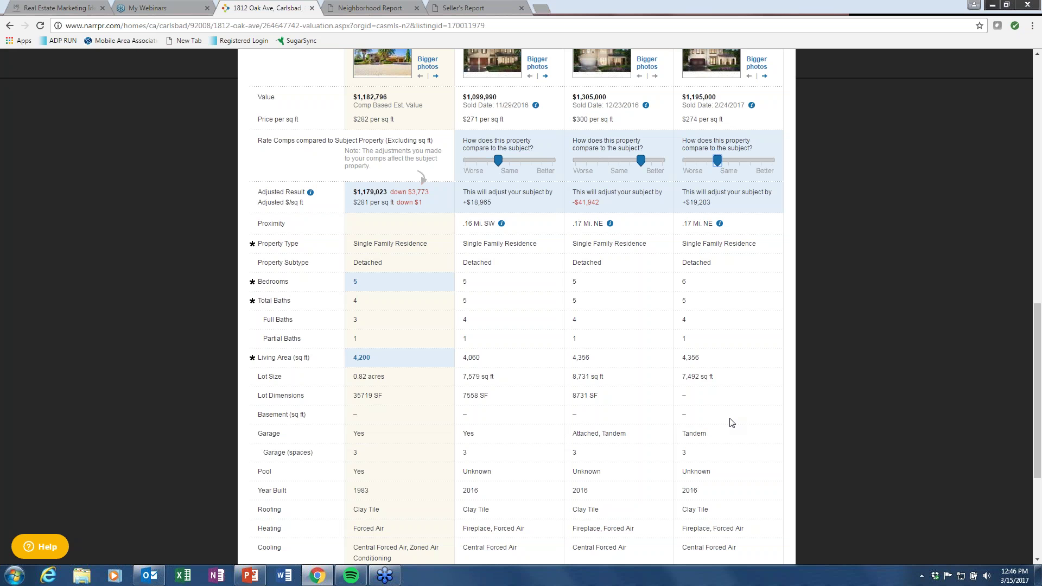
scroll(731, 423, down, 4)
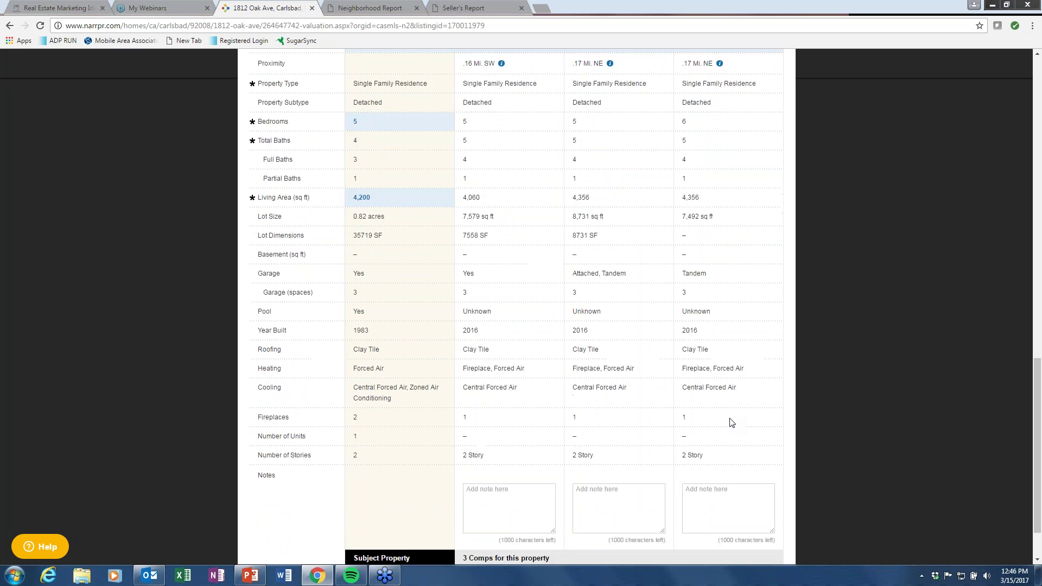
click(469, 441)
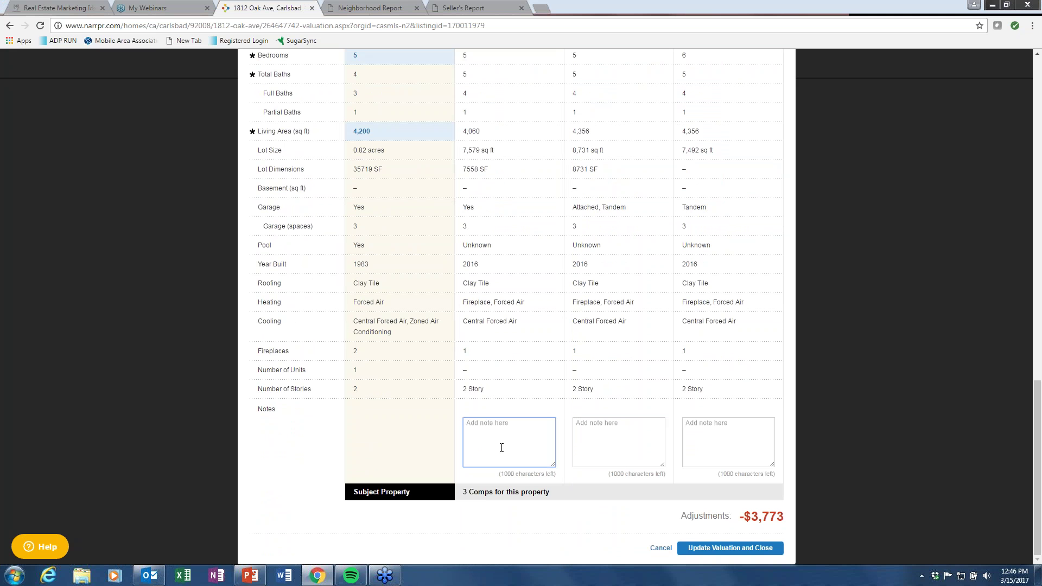
click(618, 436)
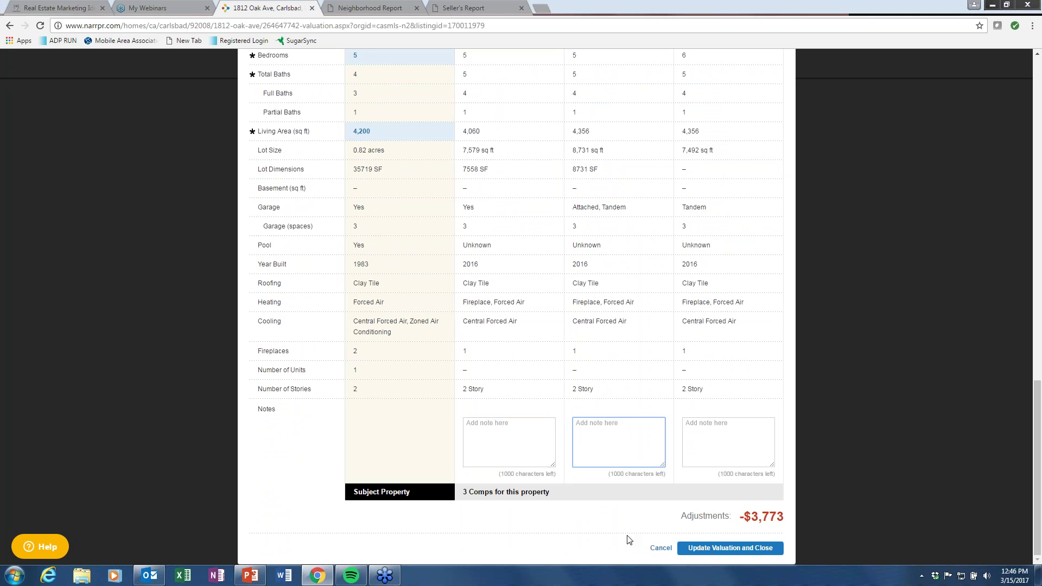
click(727, 545)
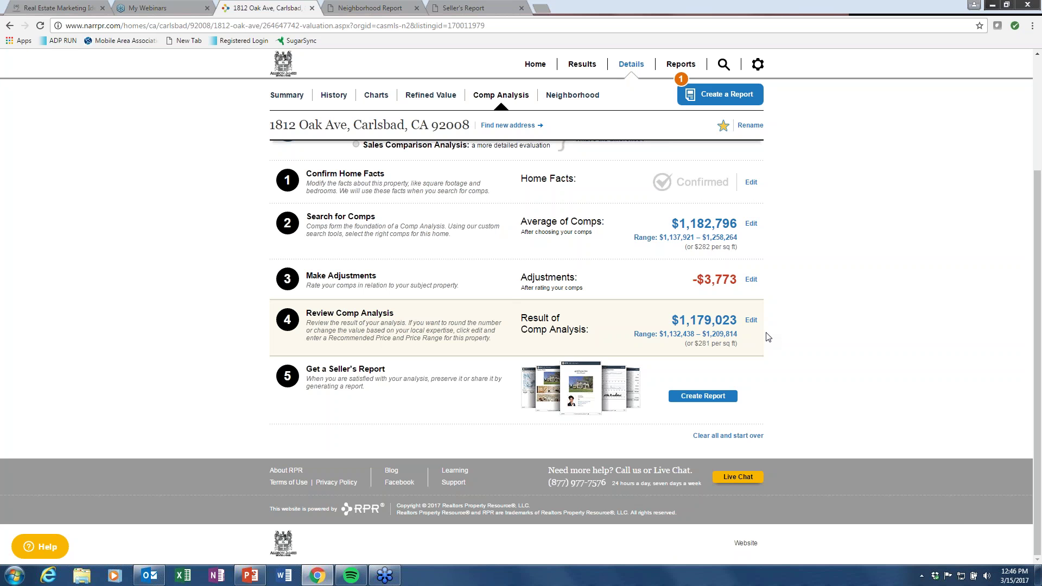
click(751, 320)
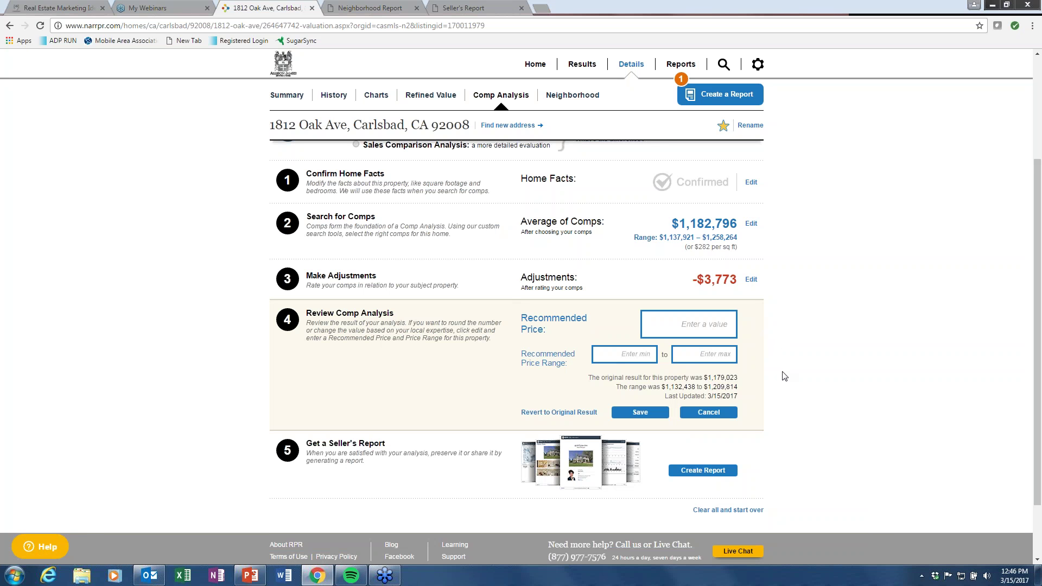
click(719, 326)
text(0)
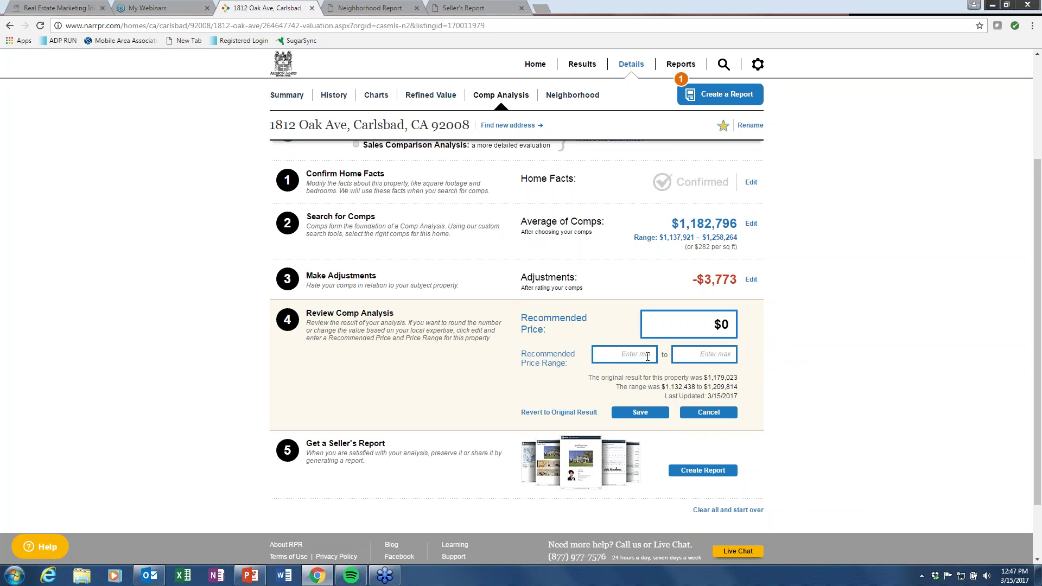
click(648, 356)
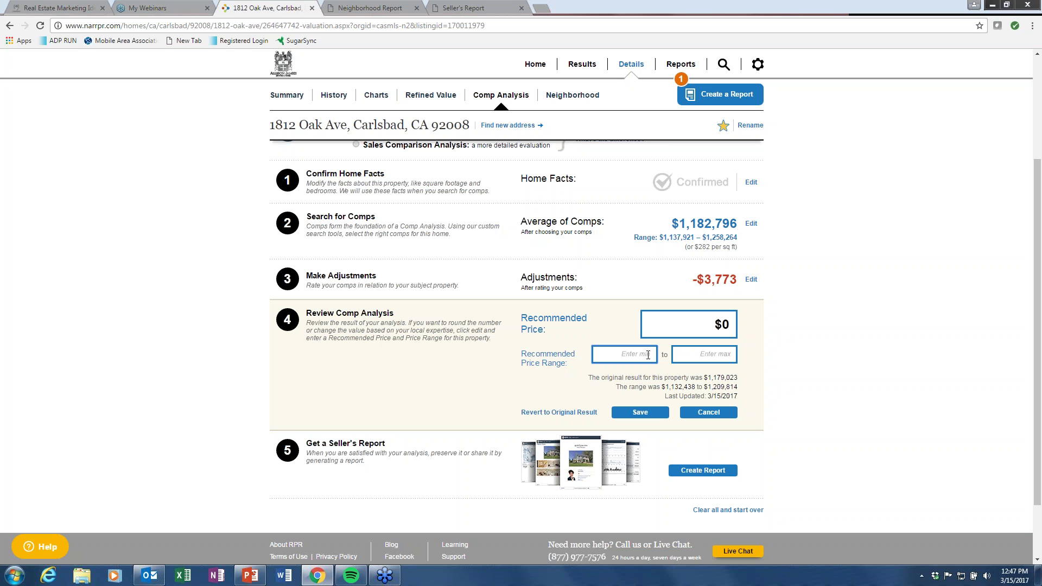
text(1,100,000)
key(Tab)
text(1250000)
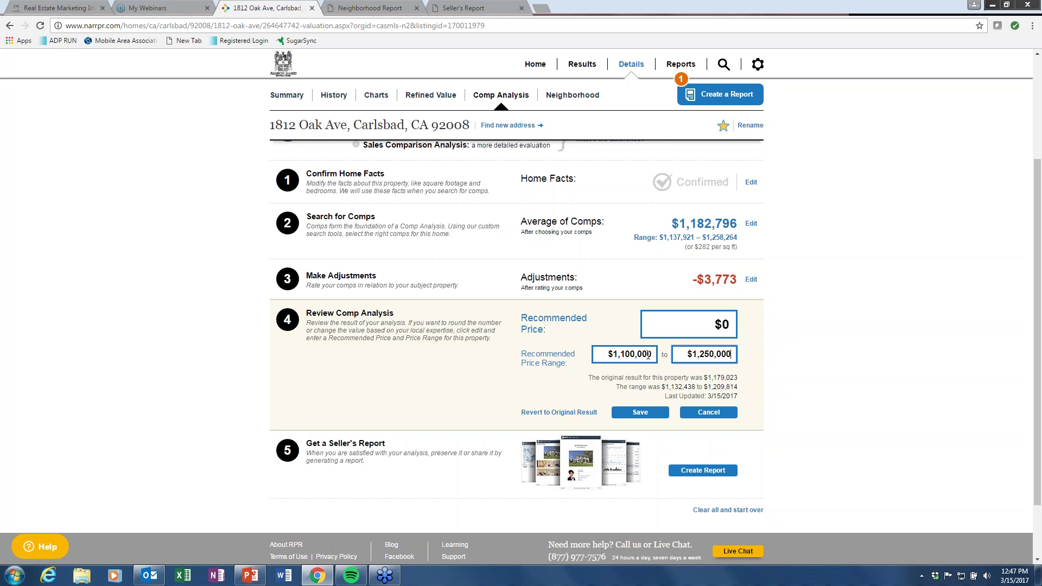
click(657, 412)
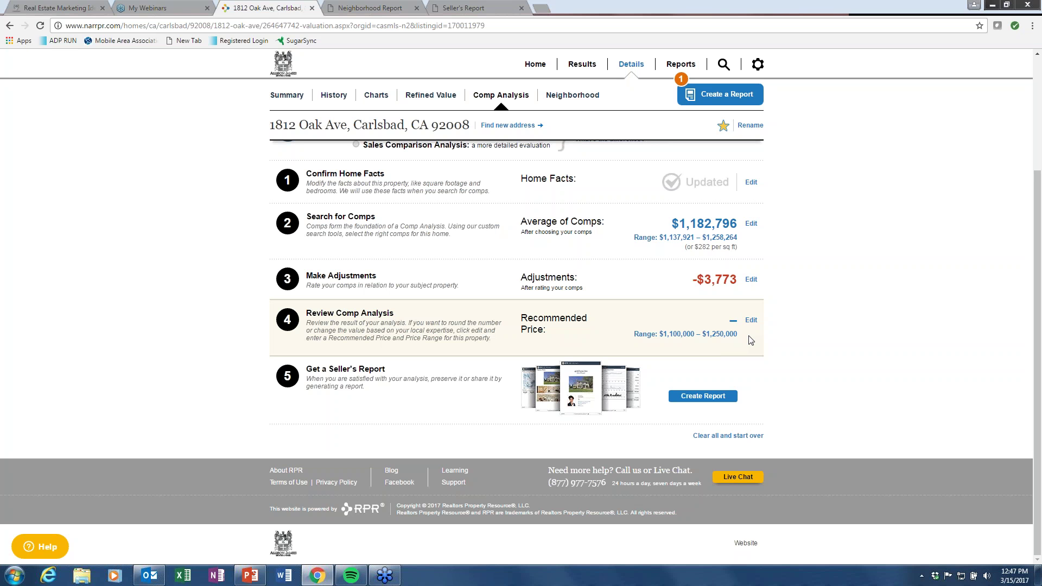
click(482, 11)
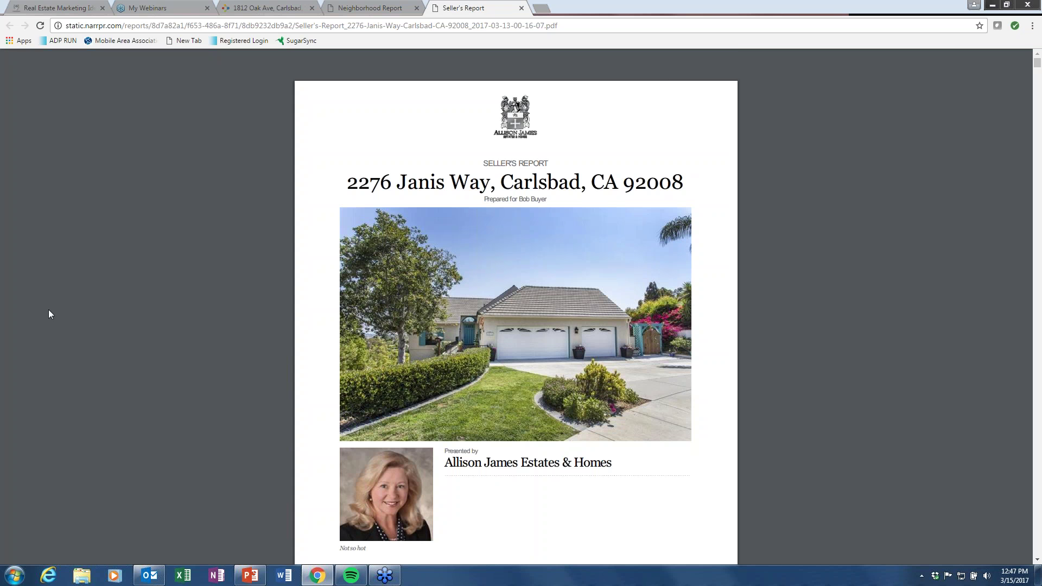
scroll(49, 310, down, 10)
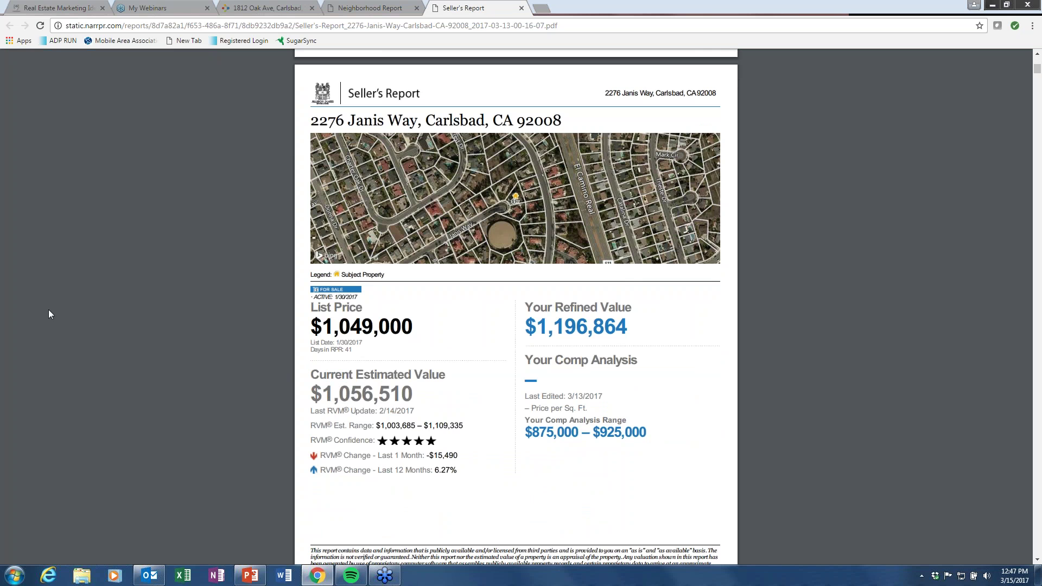
scroll(49, 314, down, 3)
scroll(49, 313, down, 1)
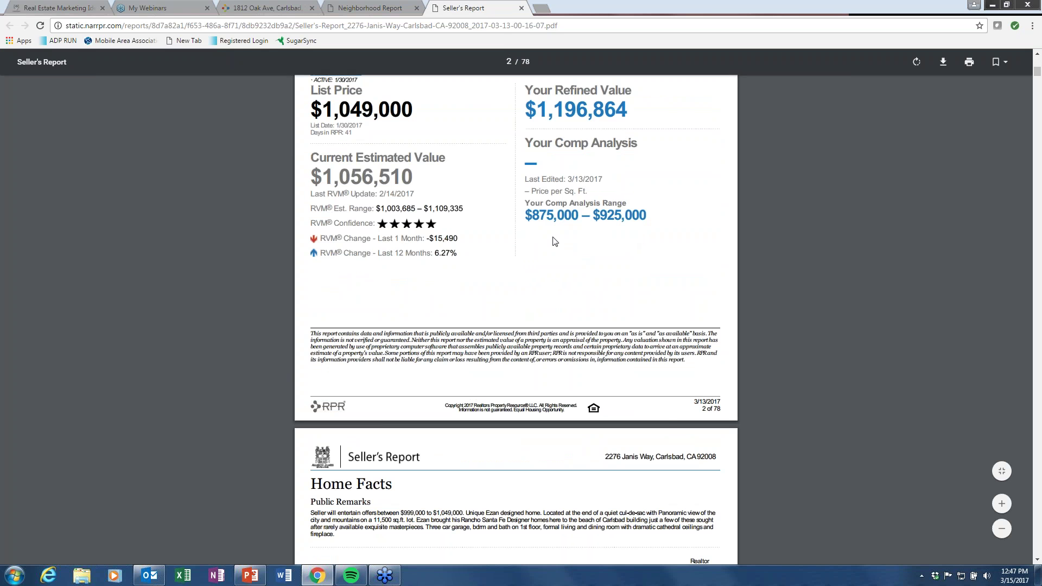
scroll(462, 300, up, 6)
scroll(461, 299, down, 10)
scroll(253, 282, down, 6)
scroll(253, 283, down, 5)
scroll(253, 282, down, 10)
scroll(254, 287, down, 8)
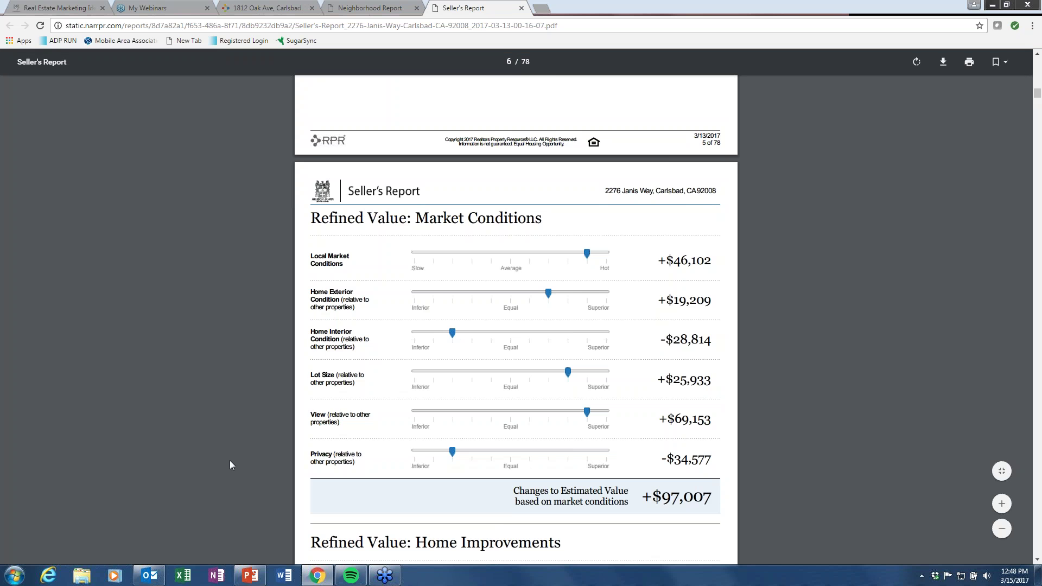
scroll(230, 461, down, 7)
scroll(229, 461, down, 19)
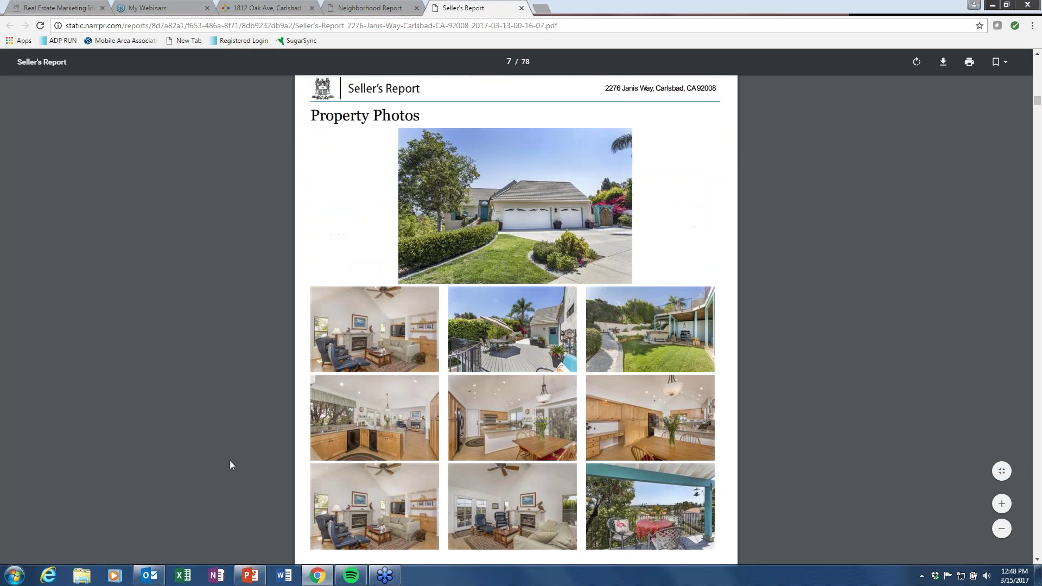
scroll(232, 462, down, 20)
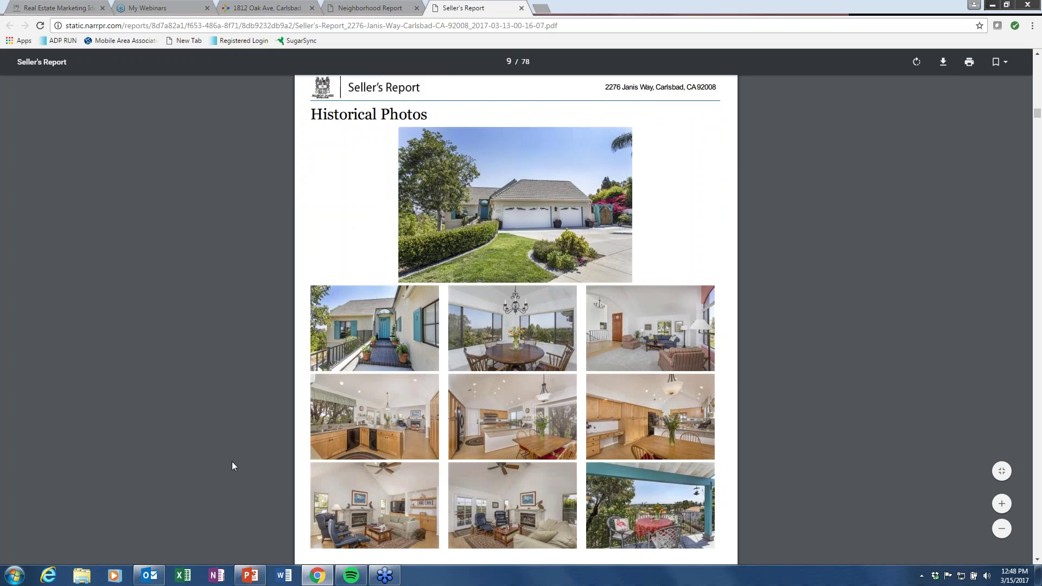
scroll(236, 469, down, 20)
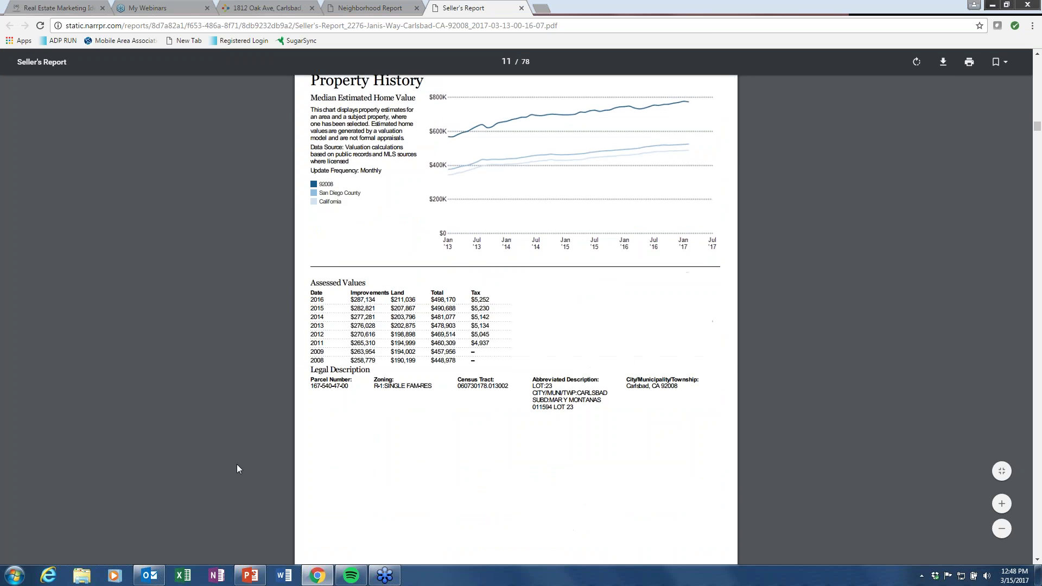
scroll(239, 464, down, 20)
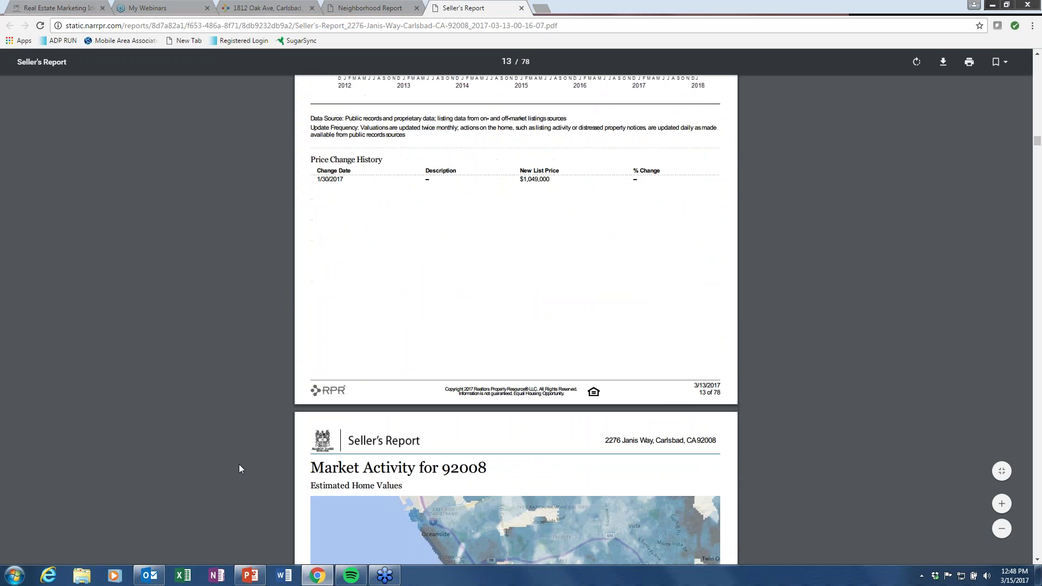
scroll(239, 469, down, 18)
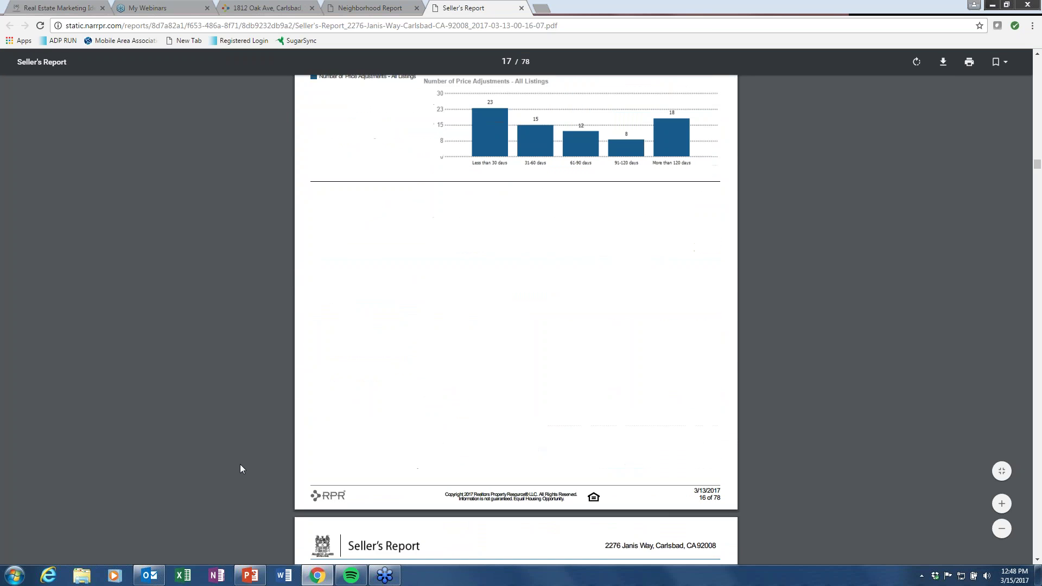
scroll(241, 469, down, 20)
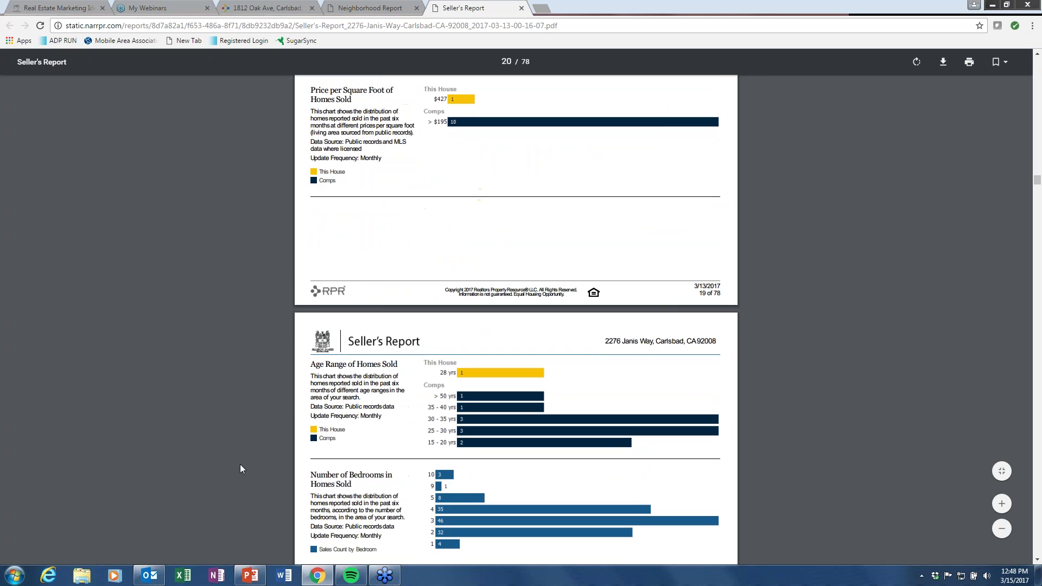
scroll(241, 465, down, 3)
scroll(240, 465, up, 2)
scroll(240, 464, down, 15)
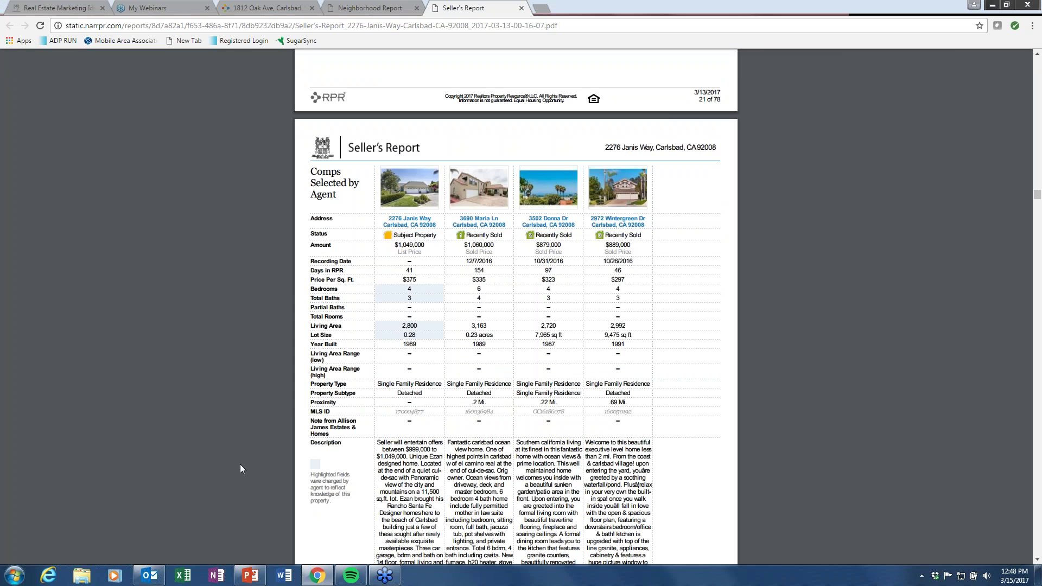
scroll(240, 464, down, 1)
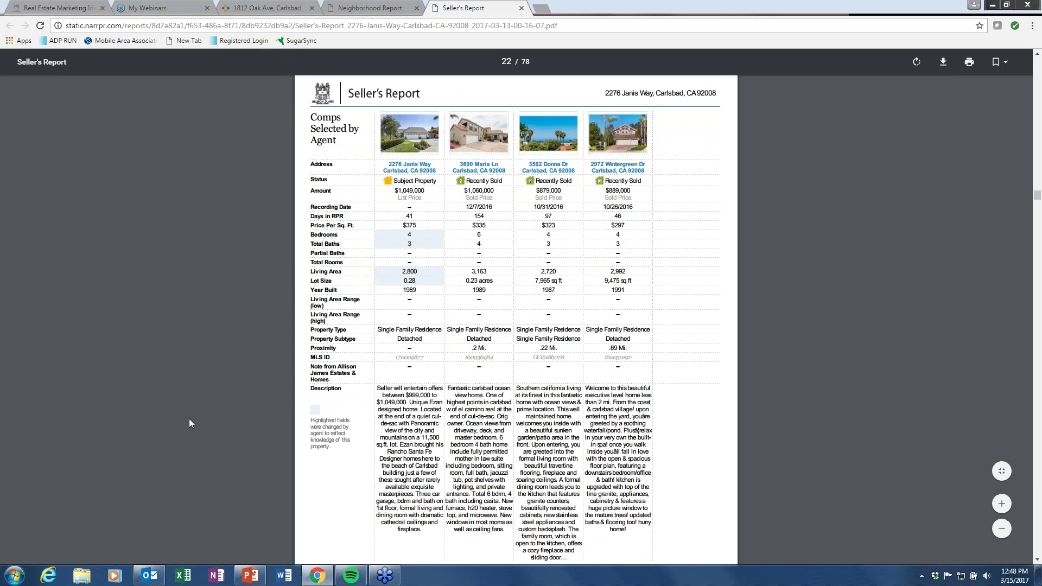
scroll(250, 347, down, 10)
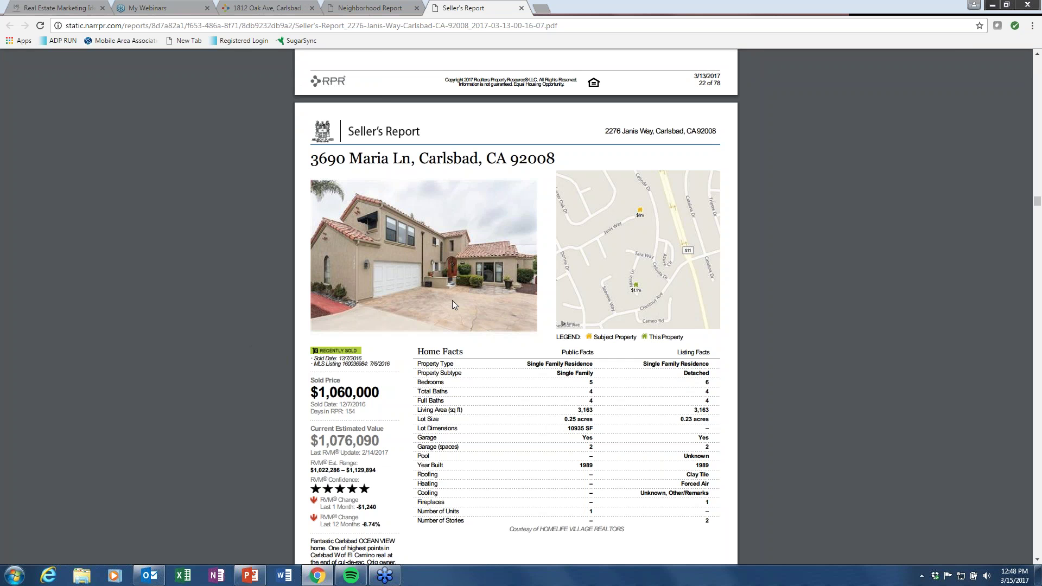
scroll(215, 389, down, 1)
scroll(215, 388, down, 12)
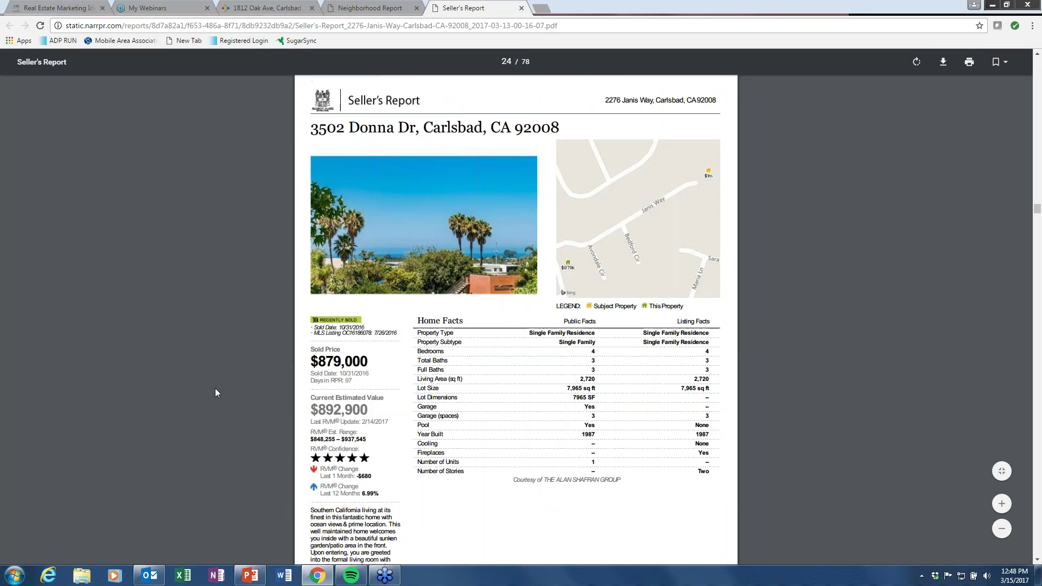
scroll(215, 389, down, 8)
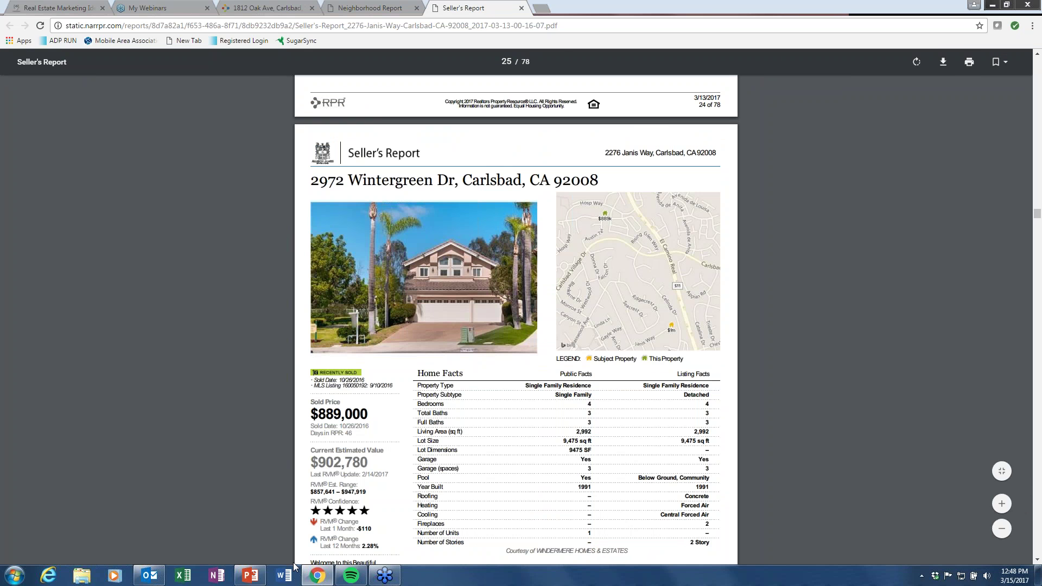
Start the PowerPoint slide show from slide 26, the 'Go For it!' slide.
click(250, 579)
click(92, 529)
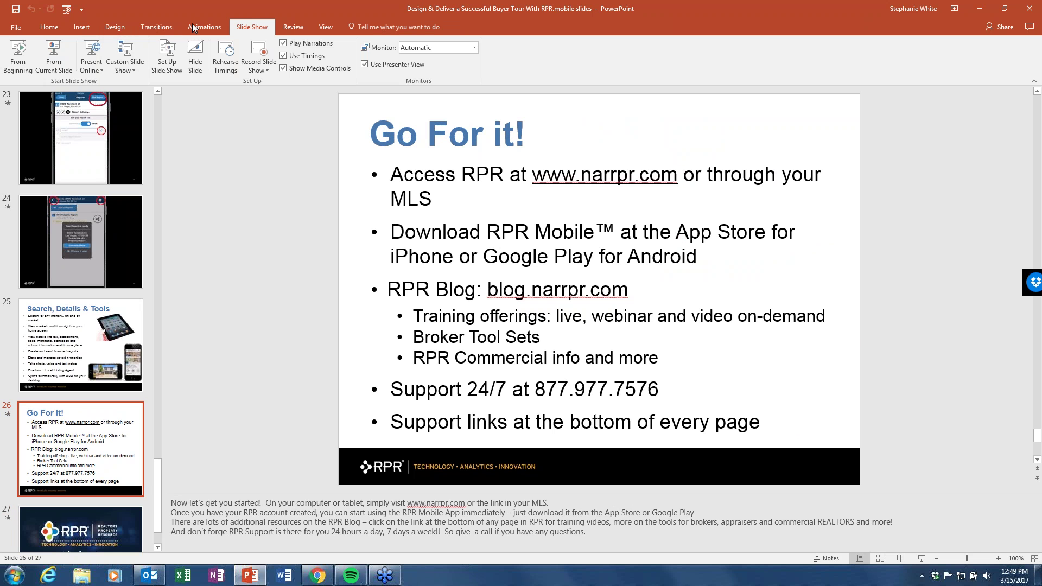
click(54, 60)
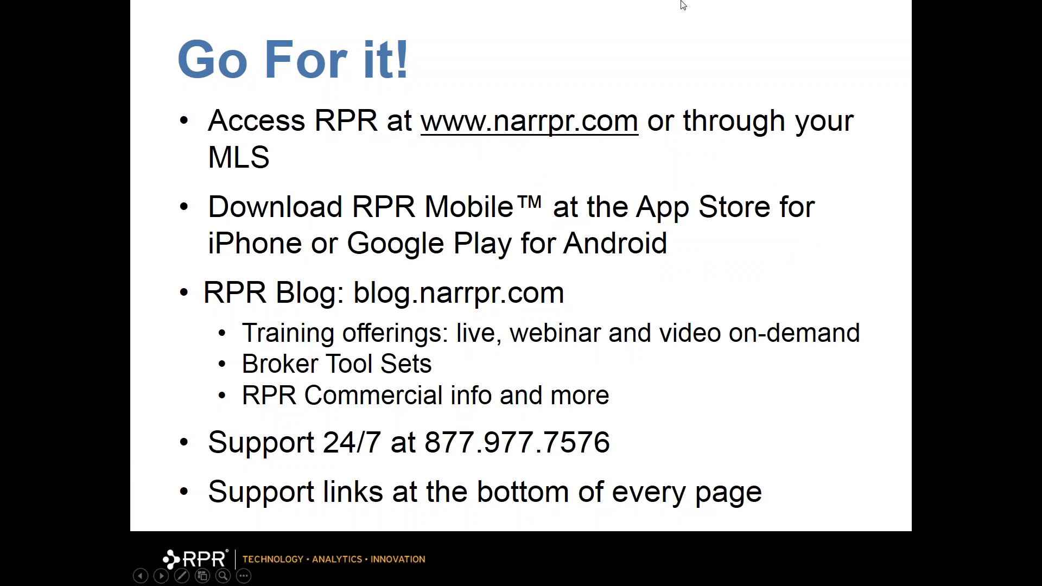